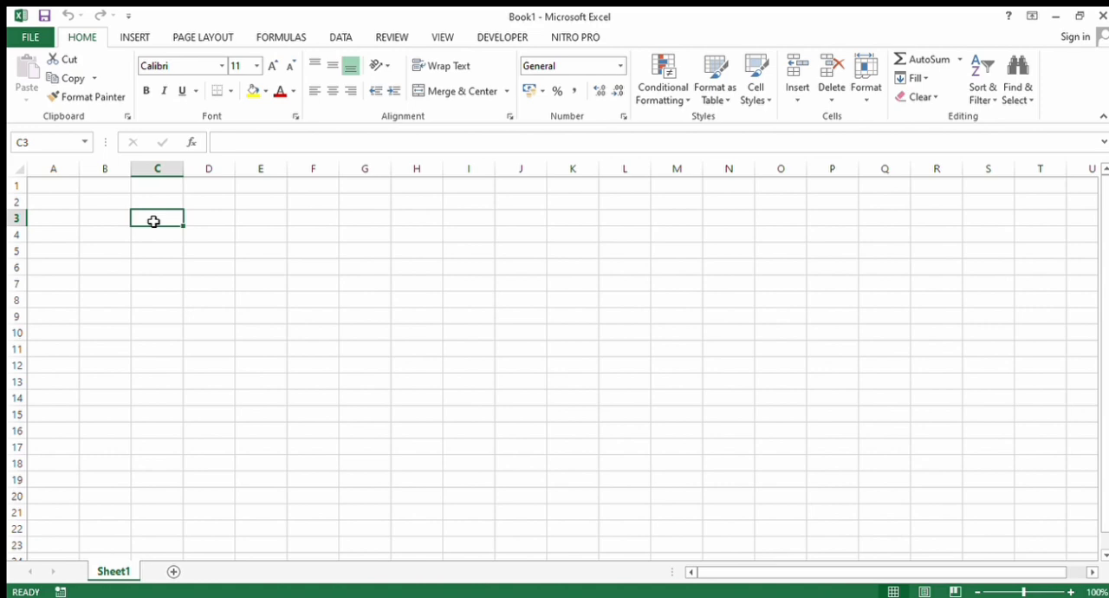
- Enter the formula =2+2 in cell C3
text(=)
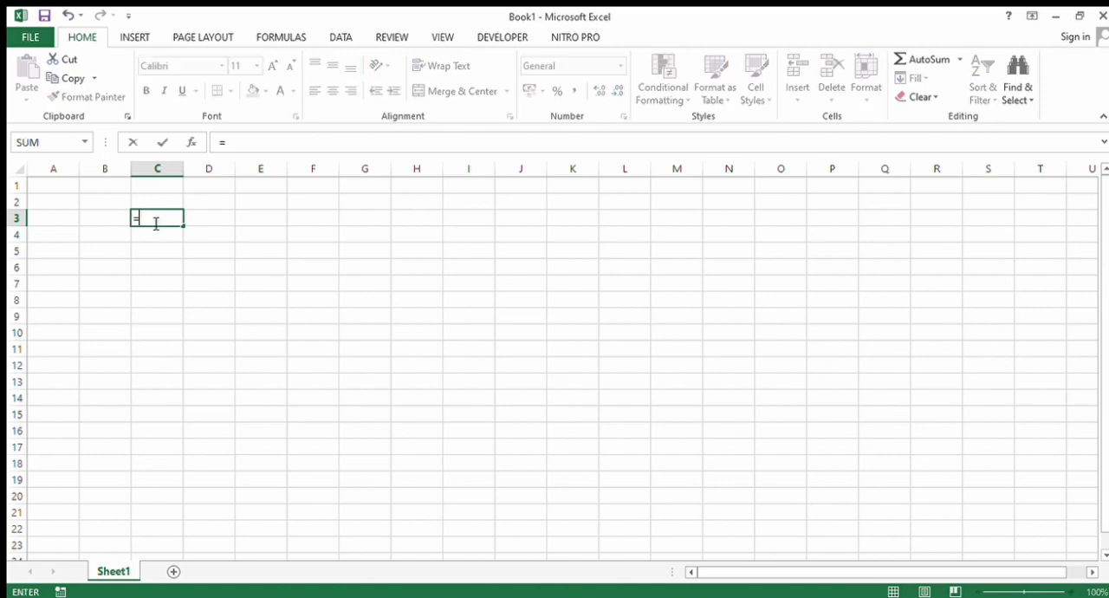
text(2=)
key(BackSpace)
text(+)
key(BackSpace)
text(+2)
key(Return)
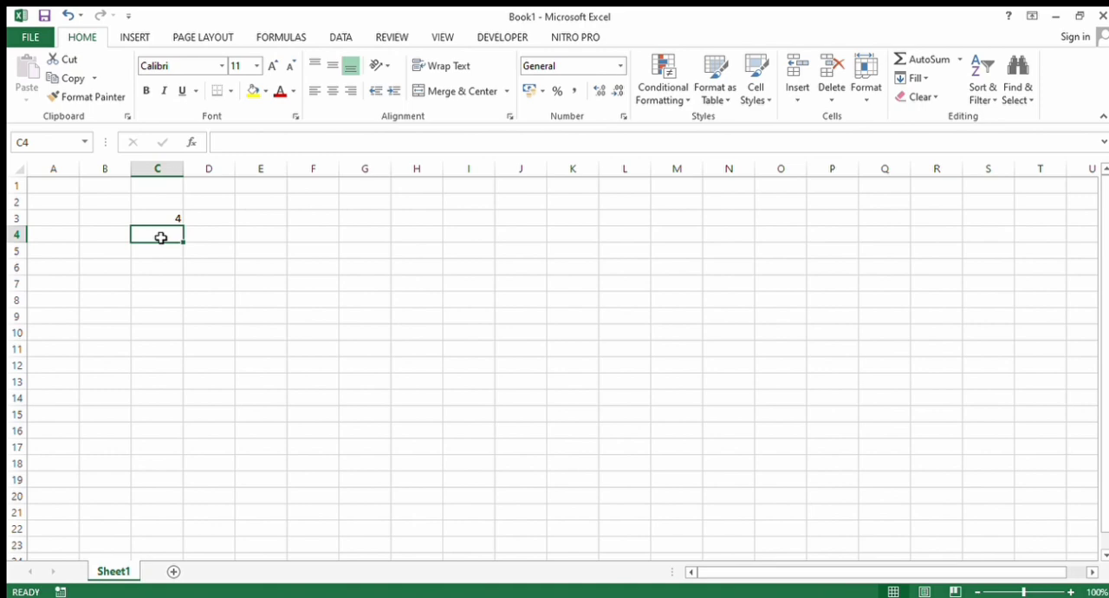
text(+)
- Enter the formula =SUM(2+2) in cell C4, correcting the mistyped characters before confirming it
key(Escape)
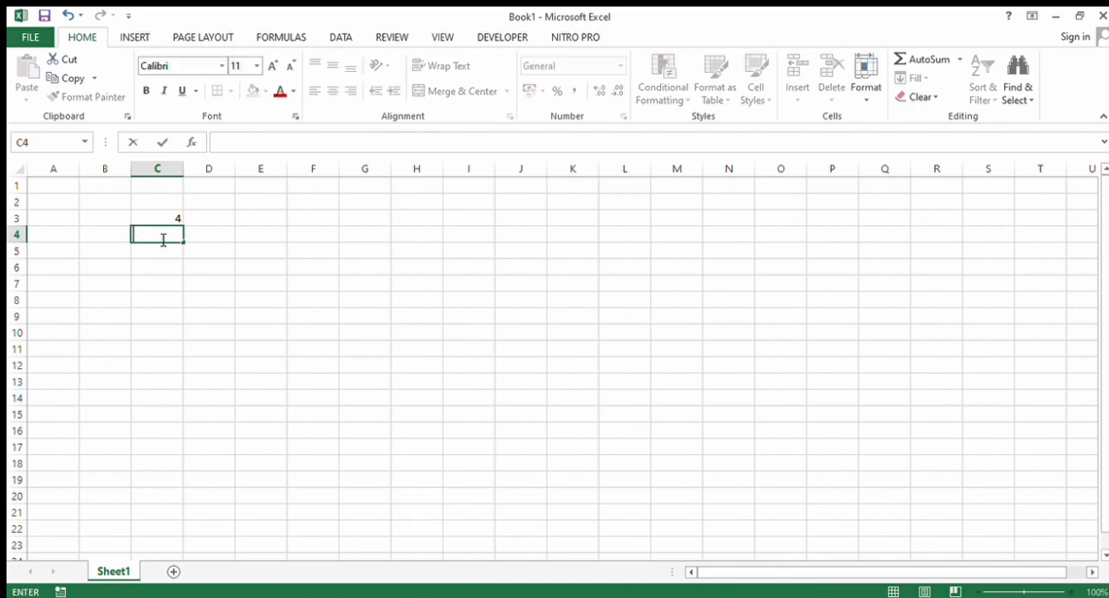
text(=)
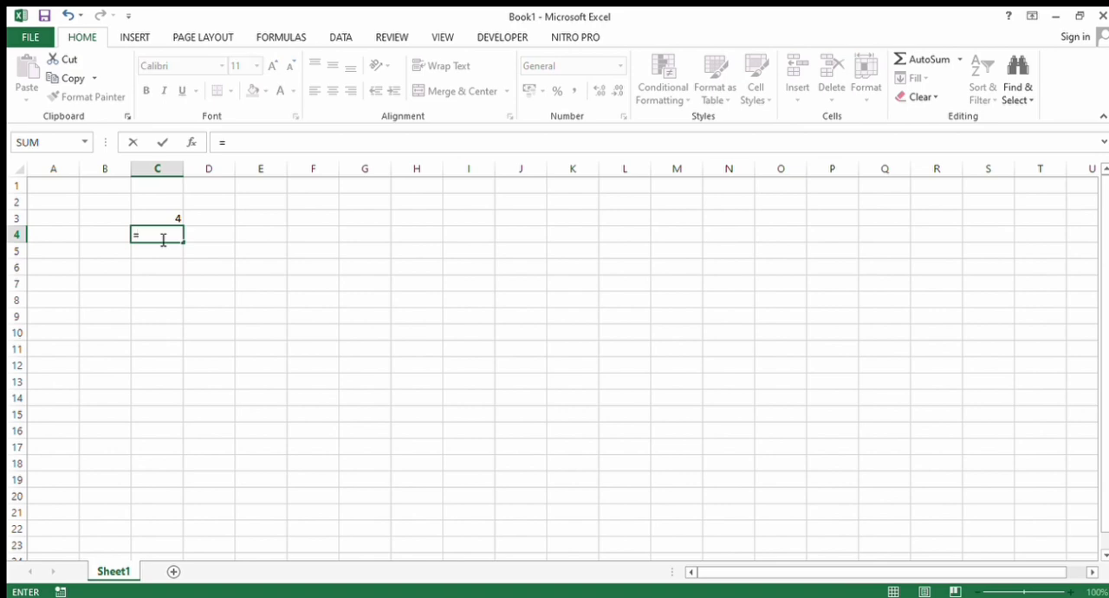
text(sum(4)
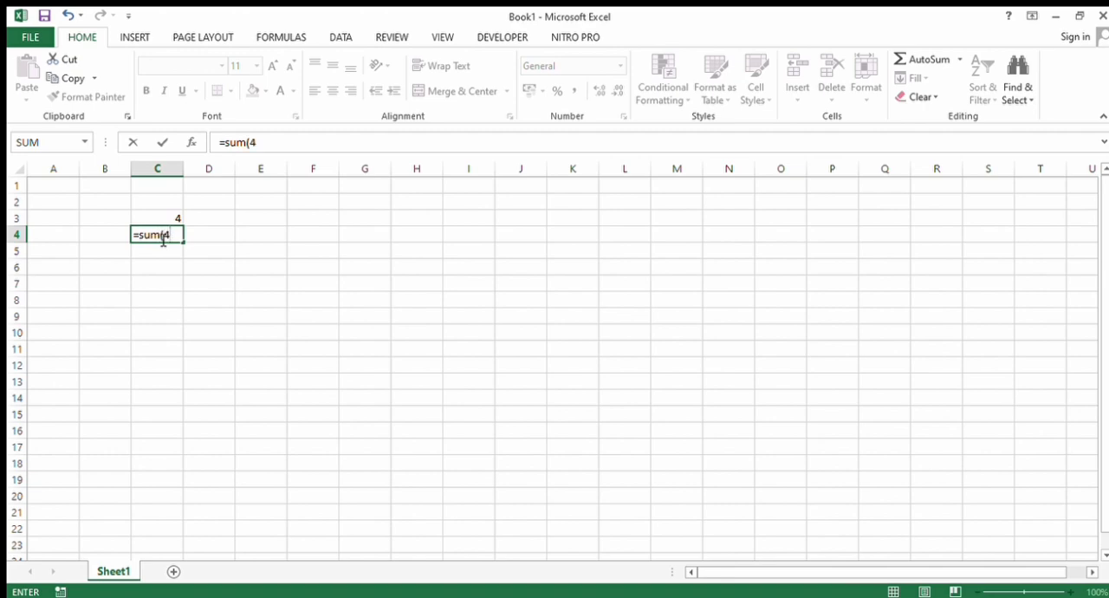
key(BackSpace)
text(2+@))
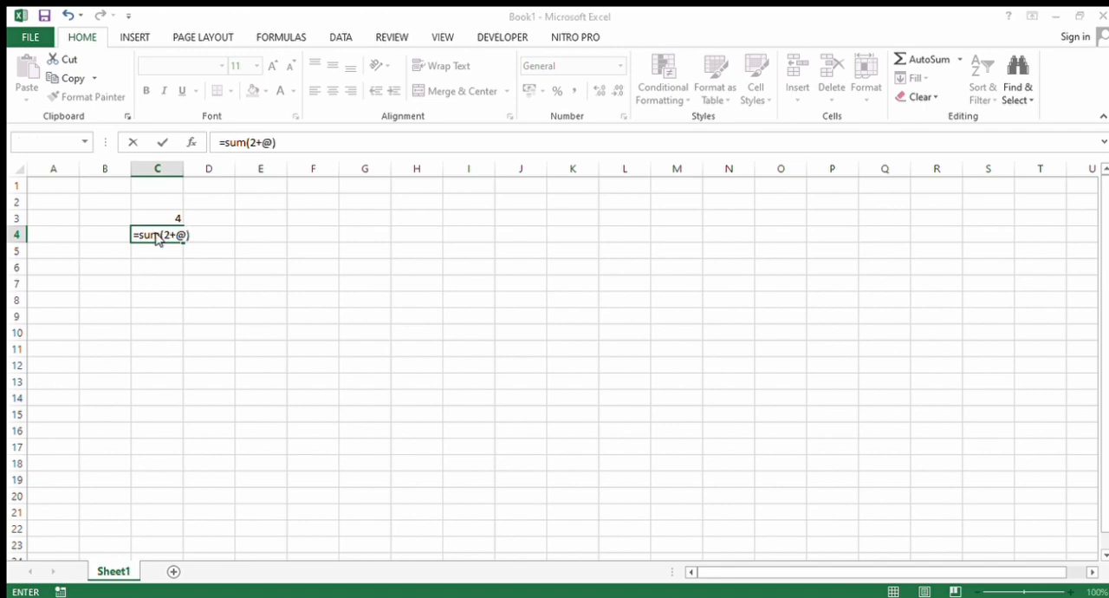
click(513, 399)
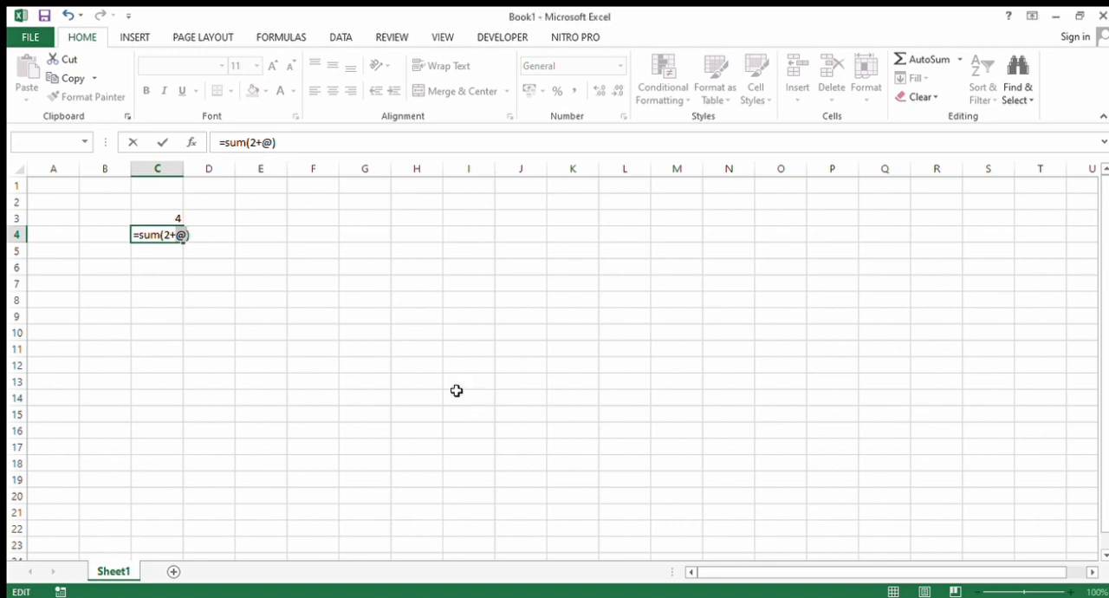
key(Delete)
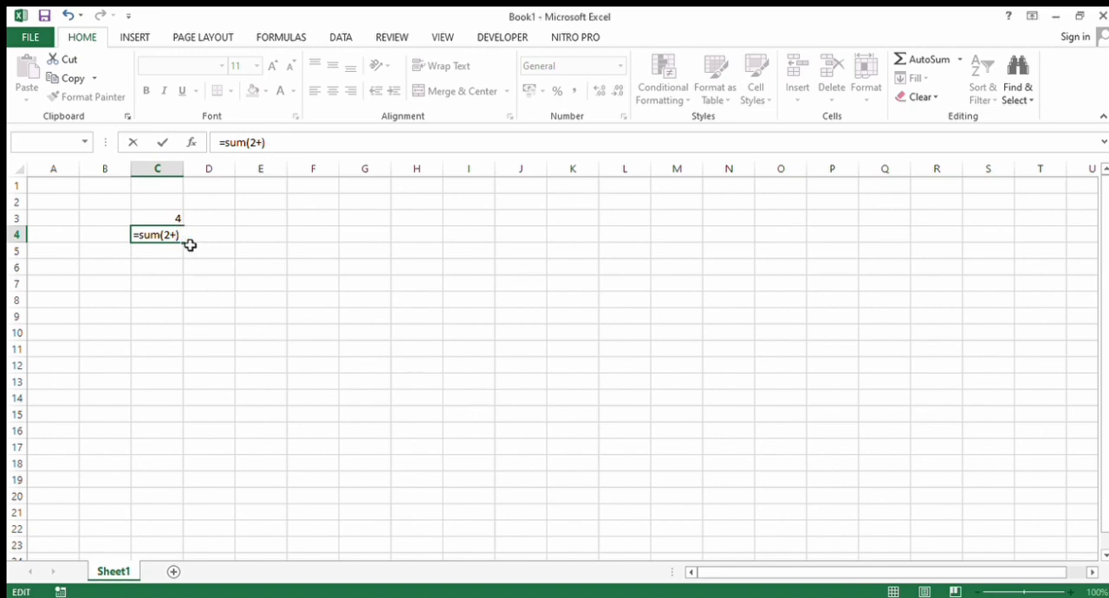
text(2)
key(Return)
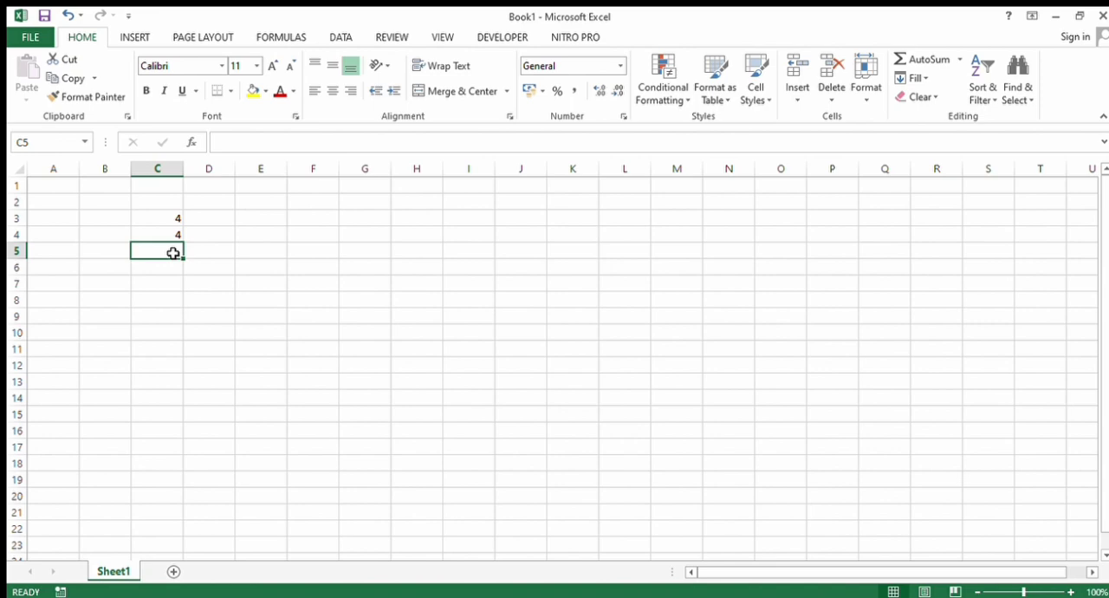
- Add several numbers at once in cell C5 with the formula =SUM(2;5;3;4;2;6)
text(=)
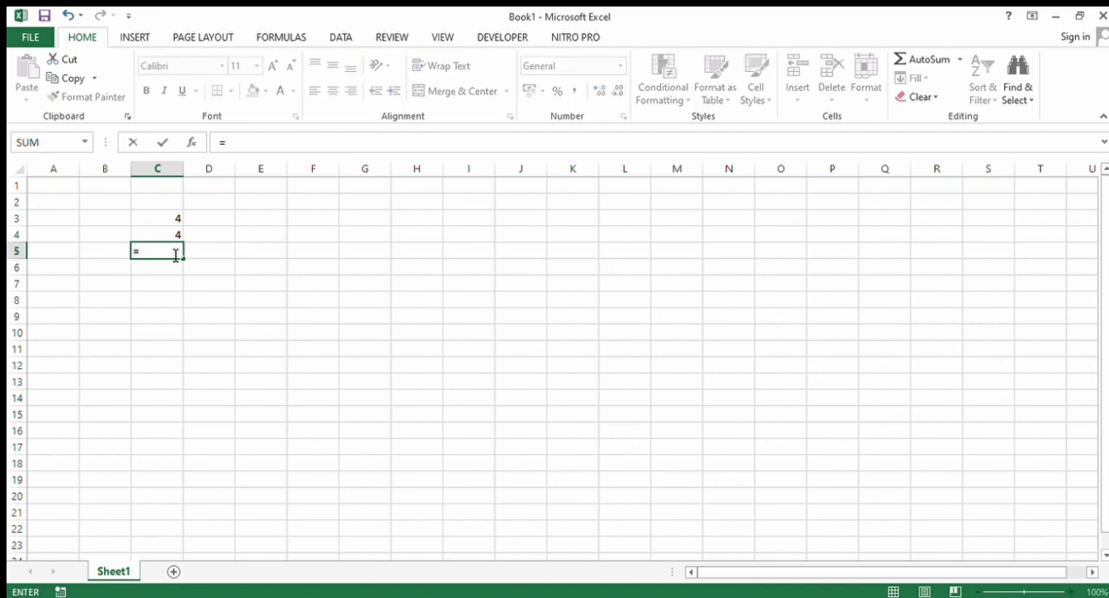
text(sum(2)
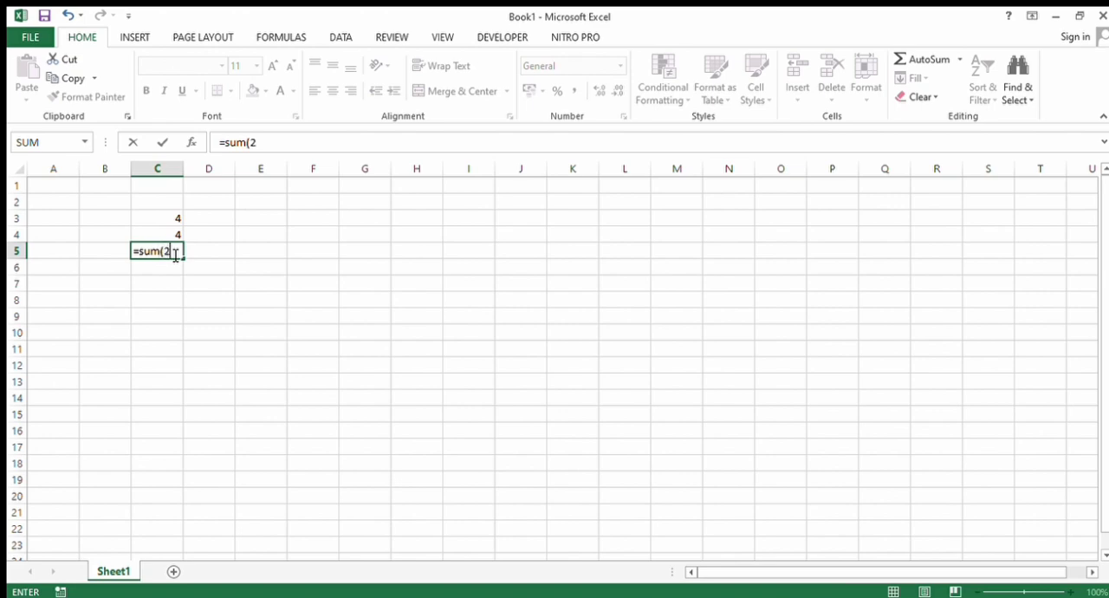
text(;5;3;4;2;6)
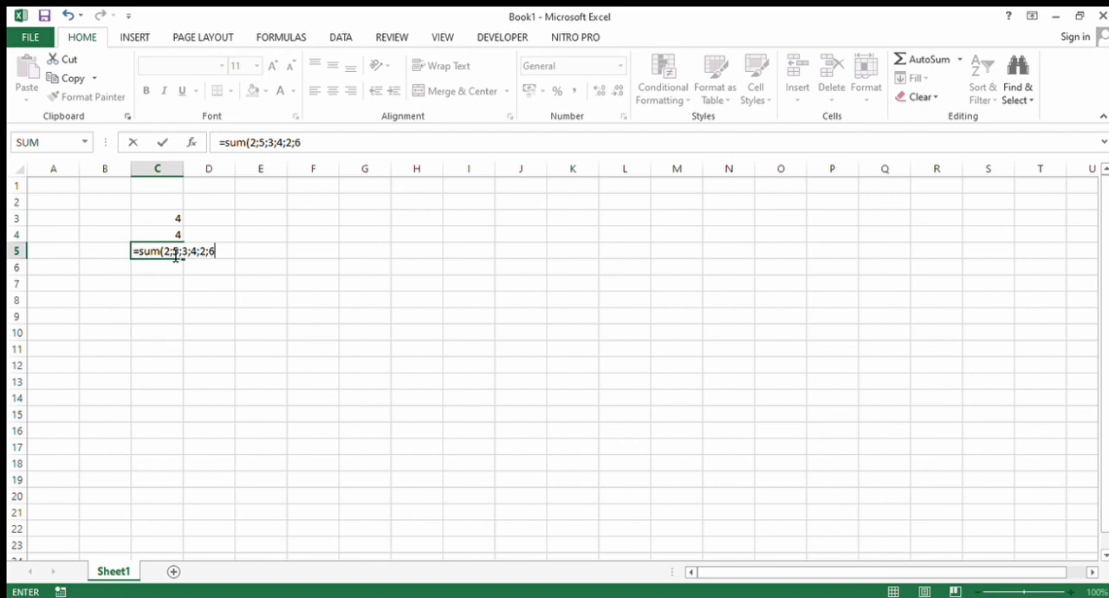
text())
key(Return)
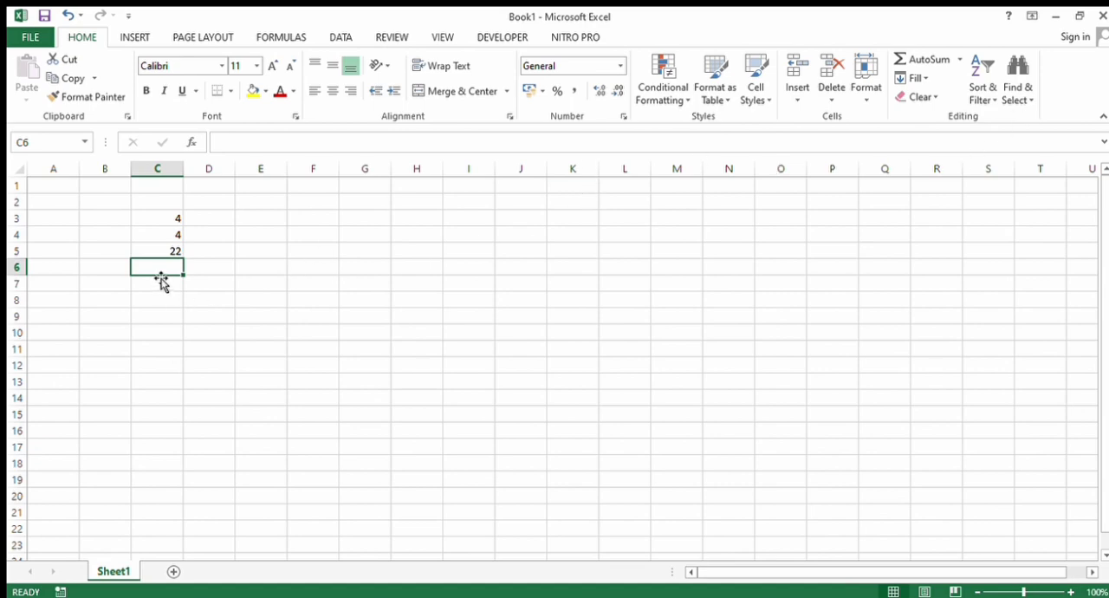
- Try to total the range C3:C5 in cell C6 with the formula =C3:C5 and clear the entry
text(=)
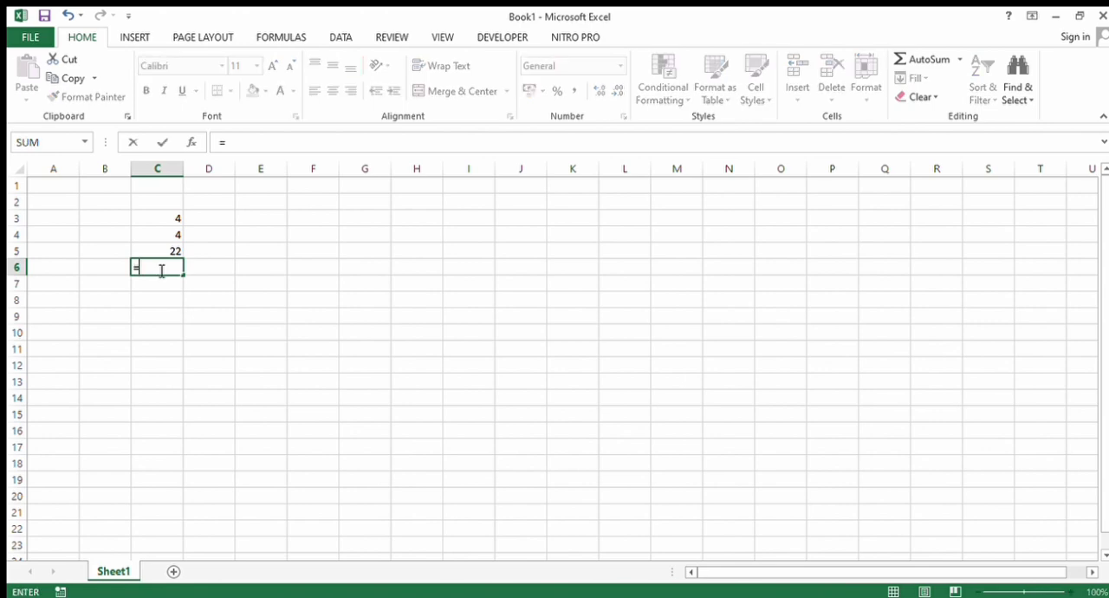
text(sum)
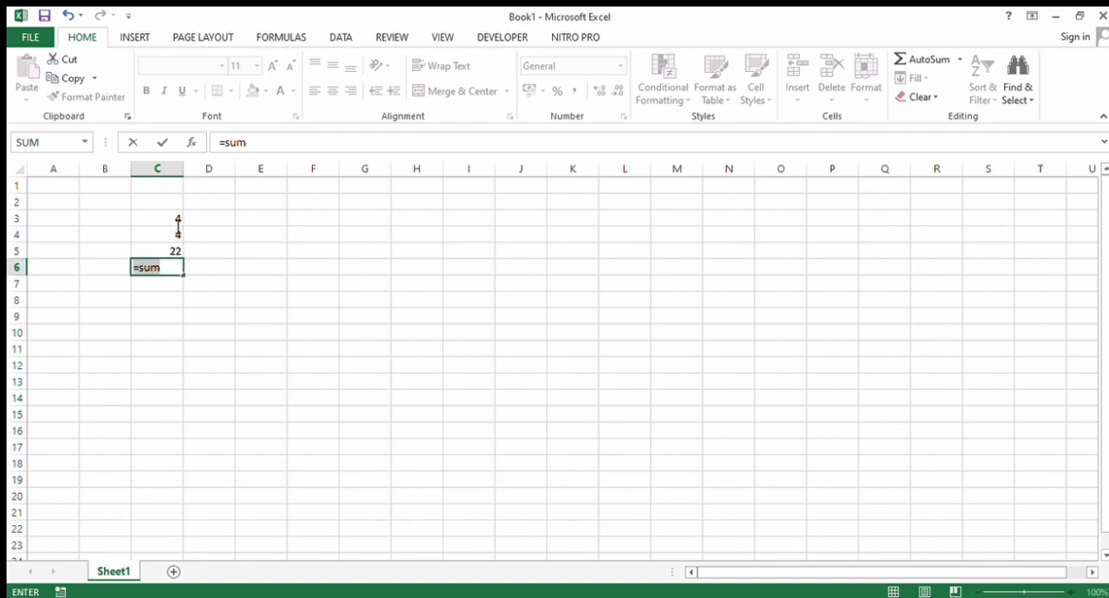
key(BackSpace)
key(BackSpace)
key(BackSpace)
drag(174, 252, 168, 220)
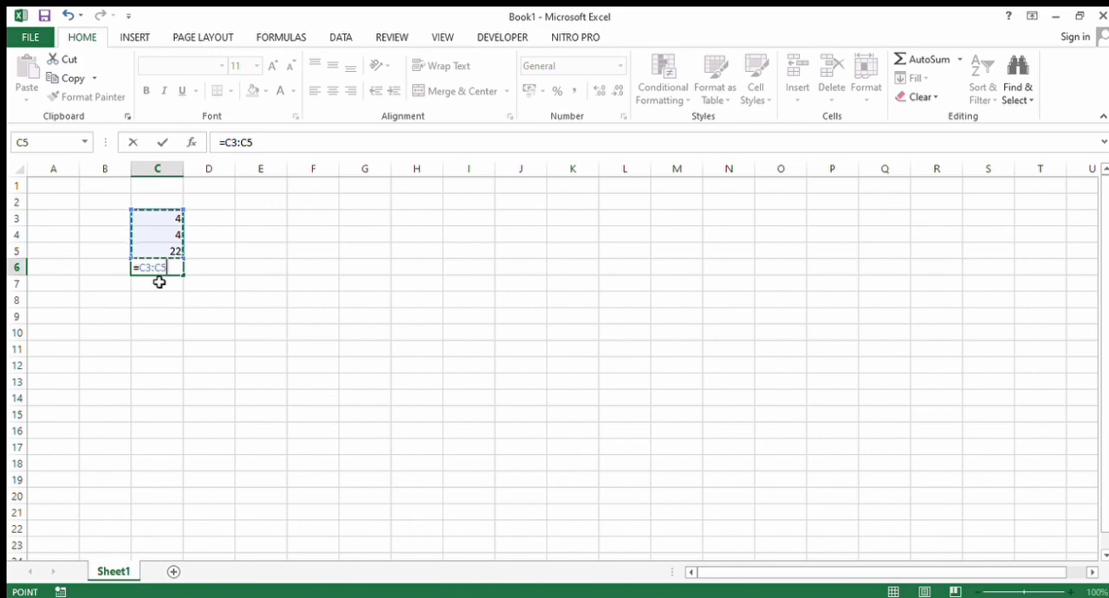
text())
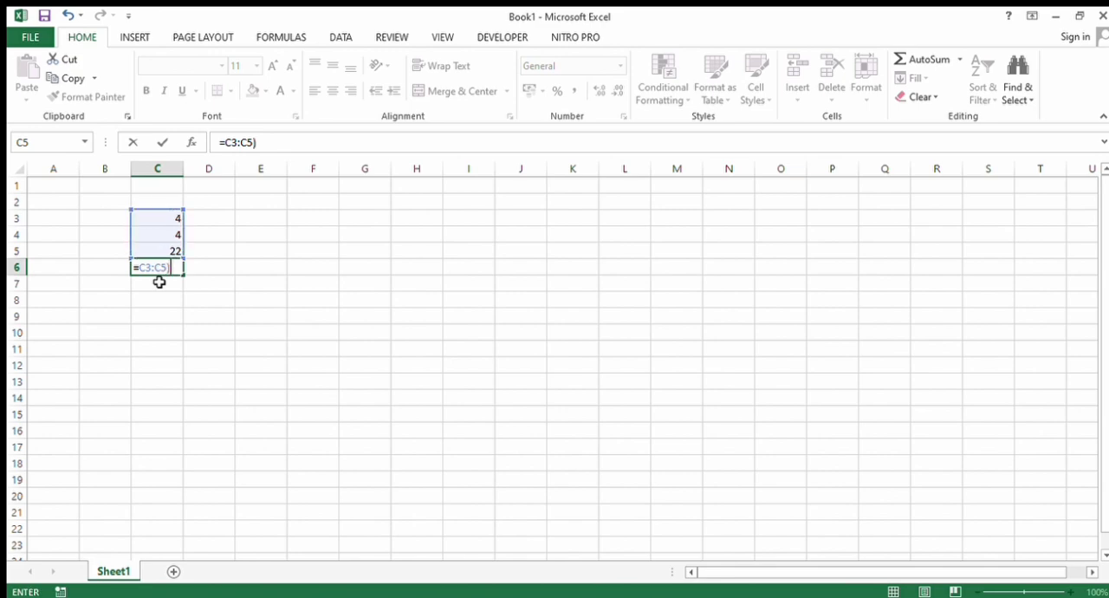
key(Return)
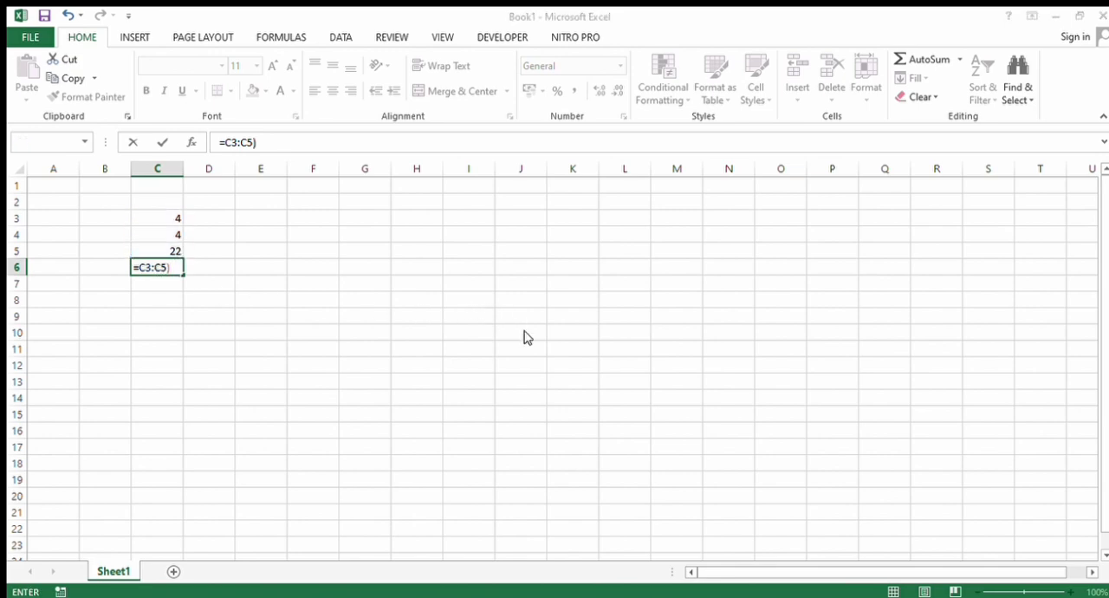
key(Return)
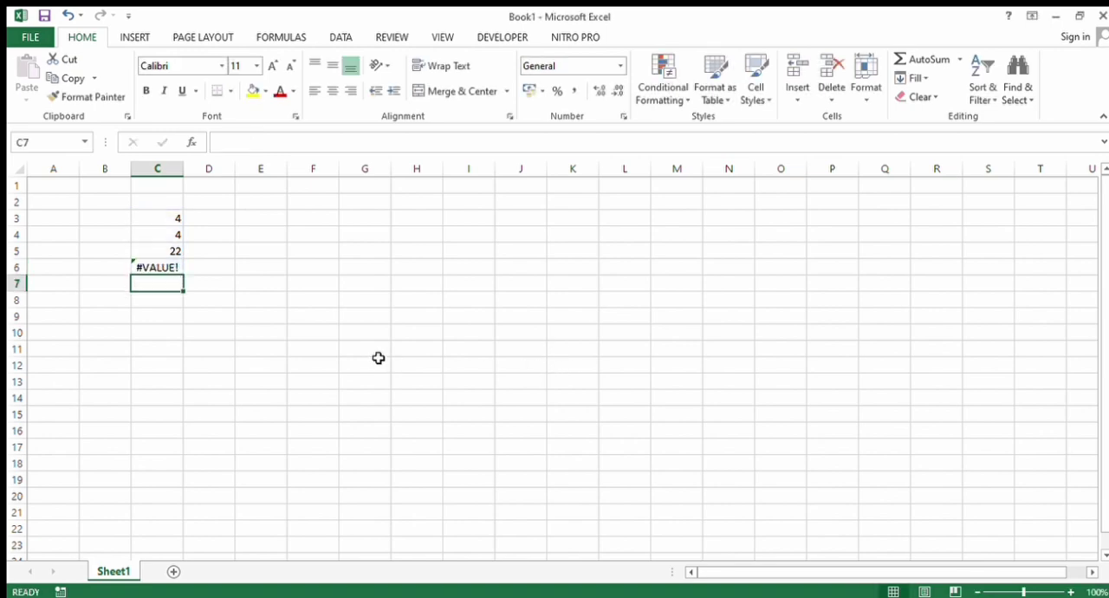
click(176, 271)
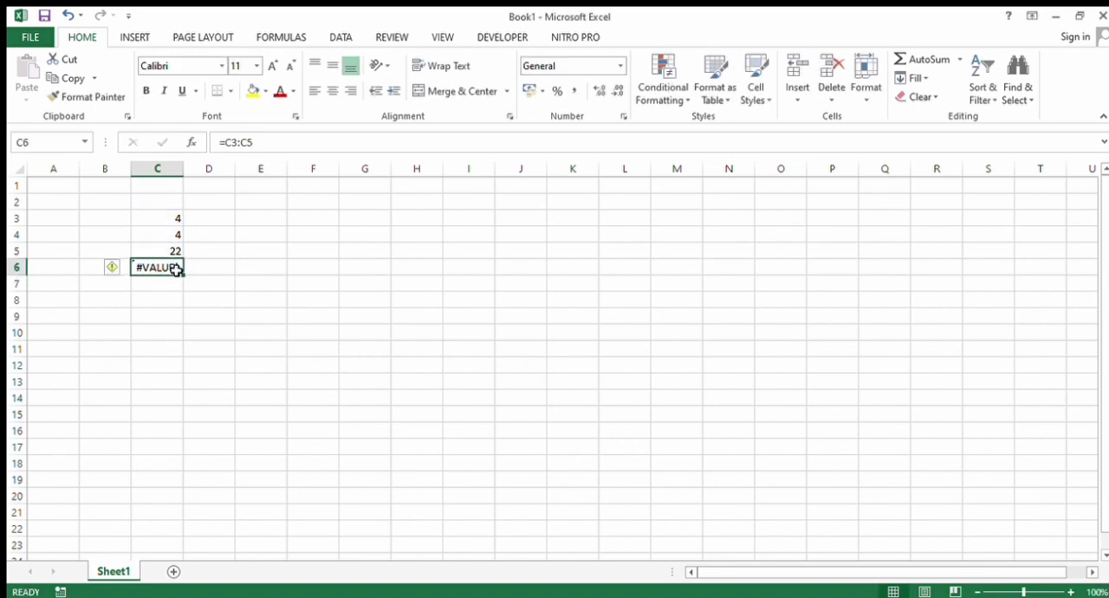
key(BackSpace)
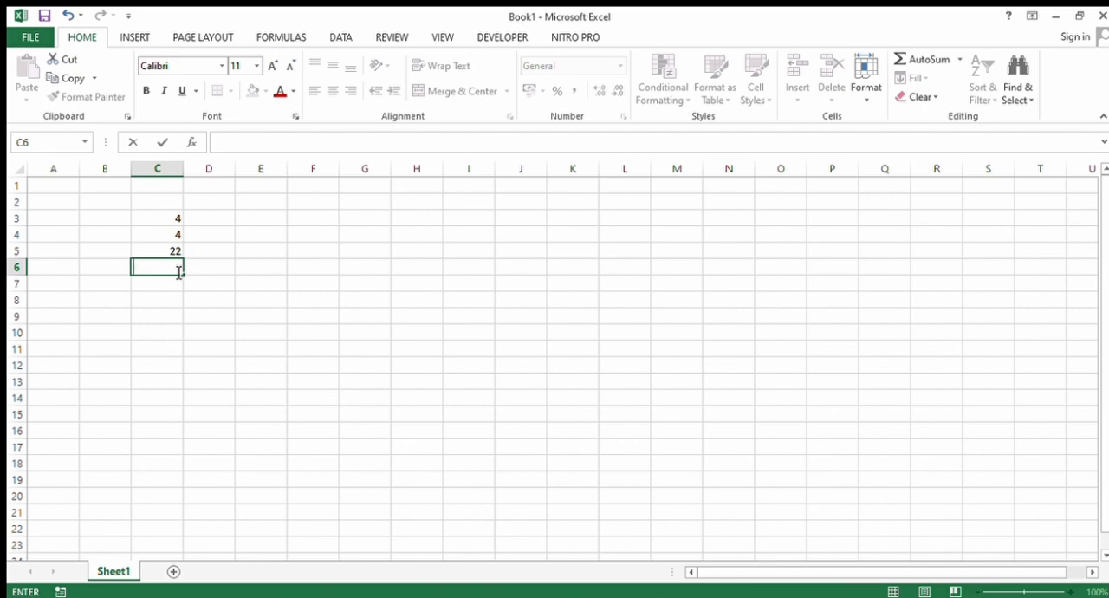
- Try to sum the cells above in C6 by entering =sum without an opening parenthesis, and remove the entries
text(=)
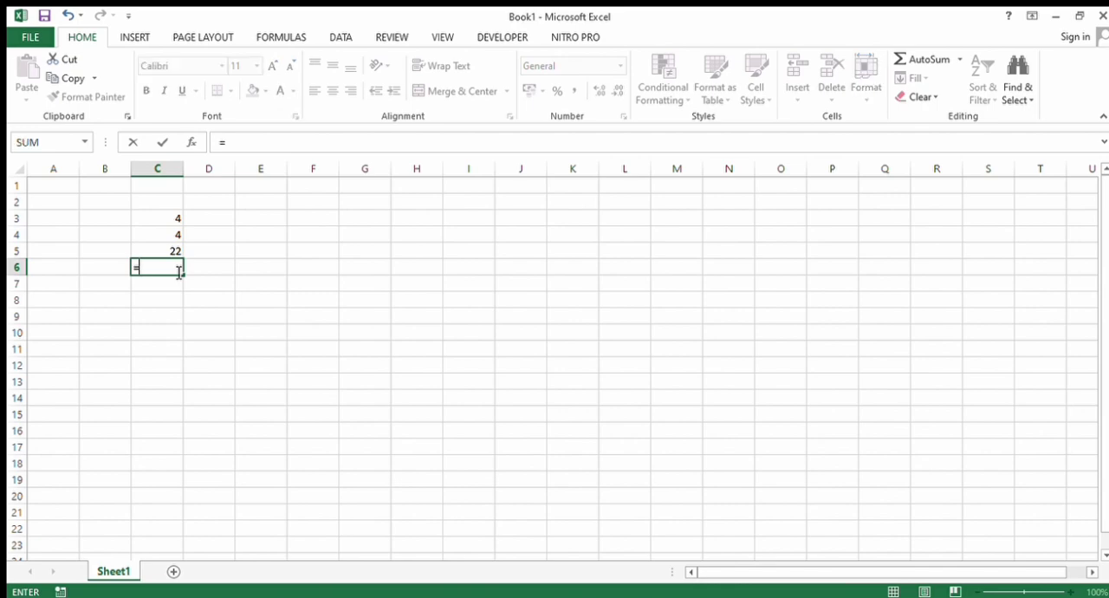
text(sum)
drag(171, 220, 162, 255)
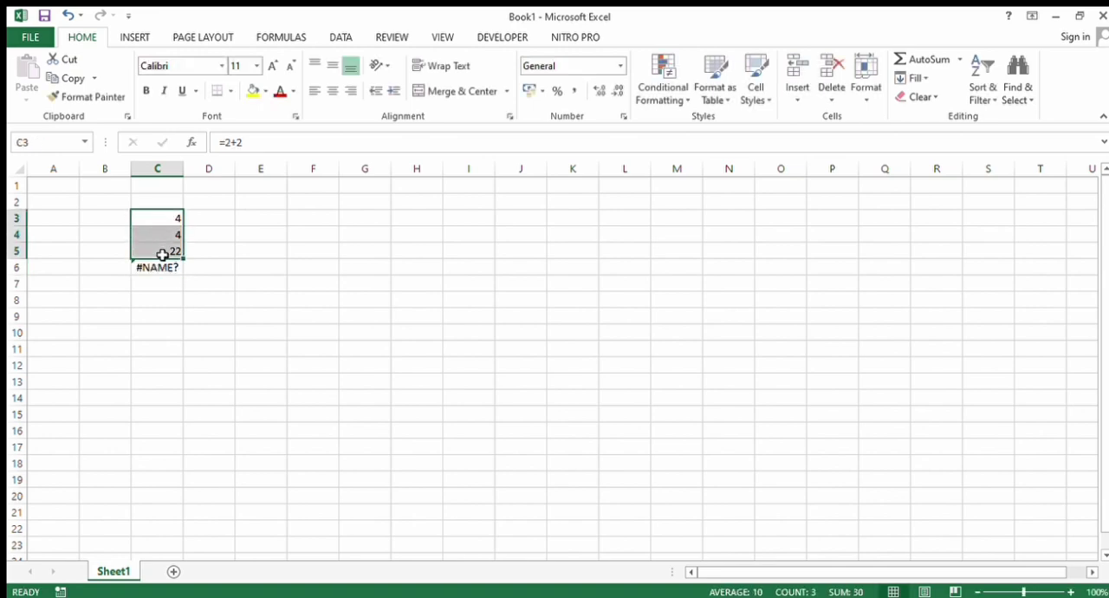
click(136, 321)
click(159, 268)
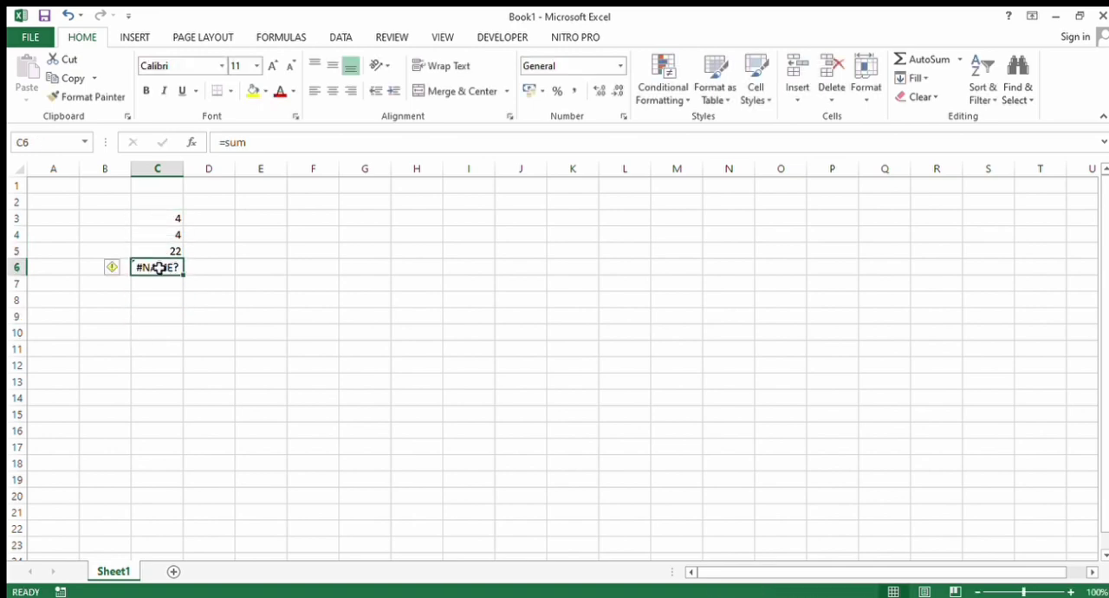
text(=)
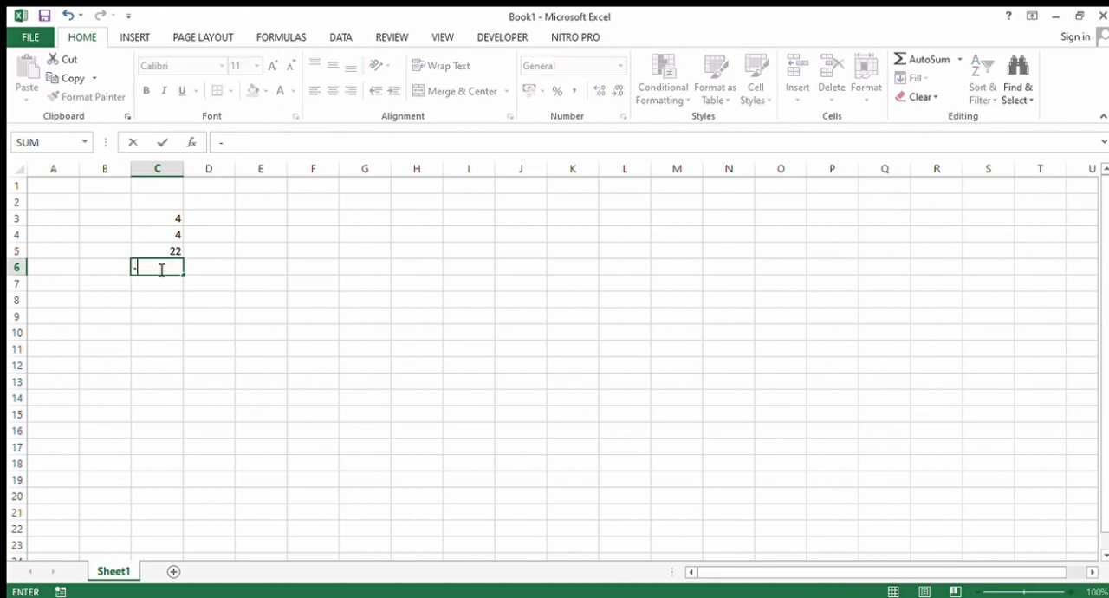
key(Escape)
text(=sum)
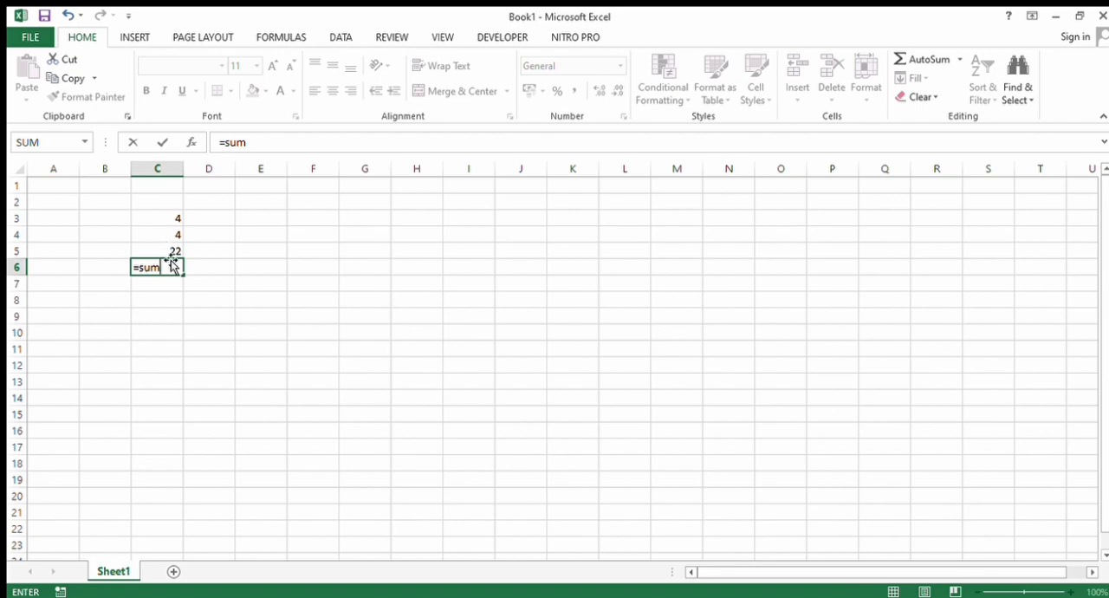
mouse_move(170, 259)
mouse_down()
mouse_move(161, 228)
mouse_move(163, 265)
mouse_up()
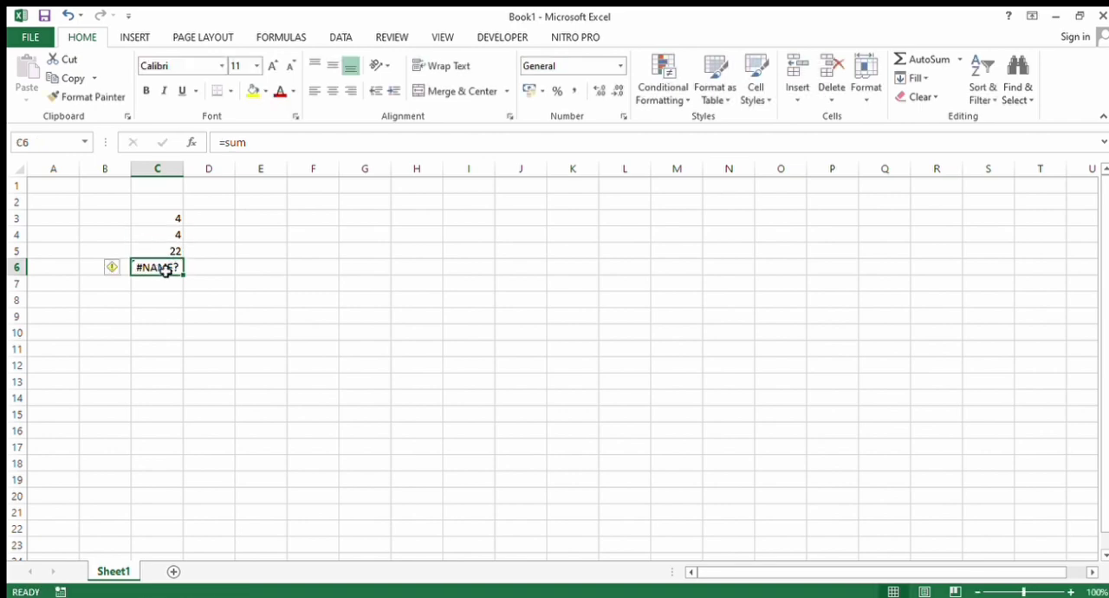
key(ctrl+z)
key(ctrl+z)
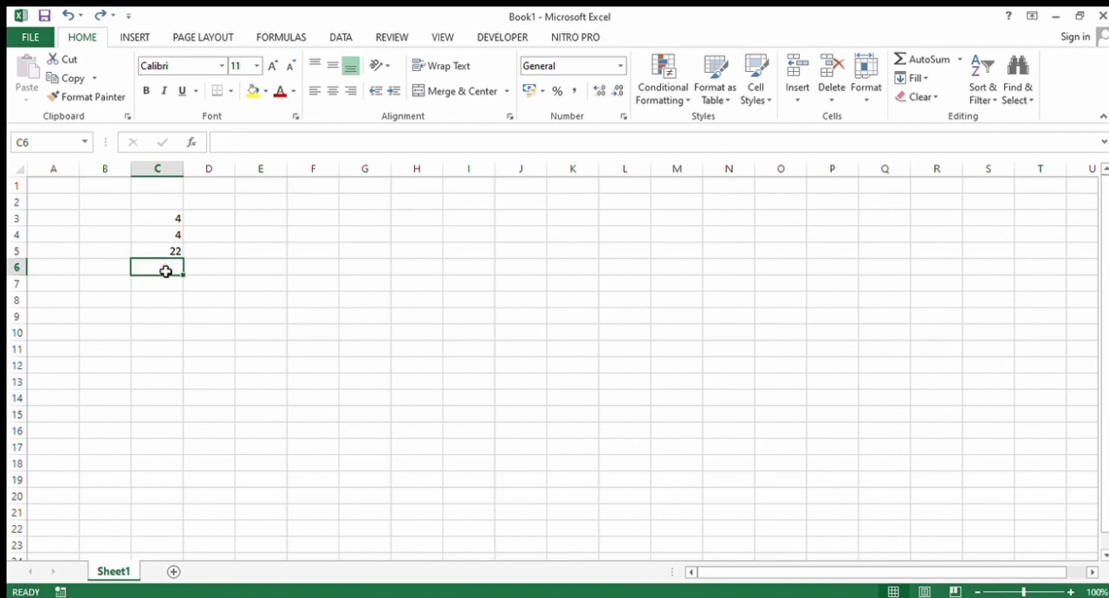
text(=sum)
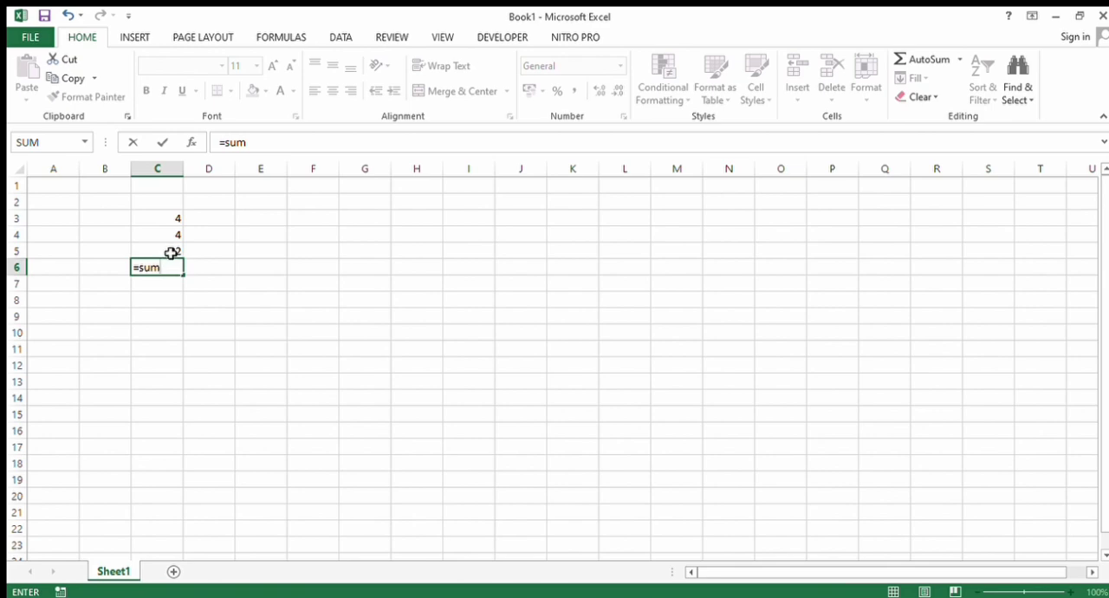
click(171, 252)
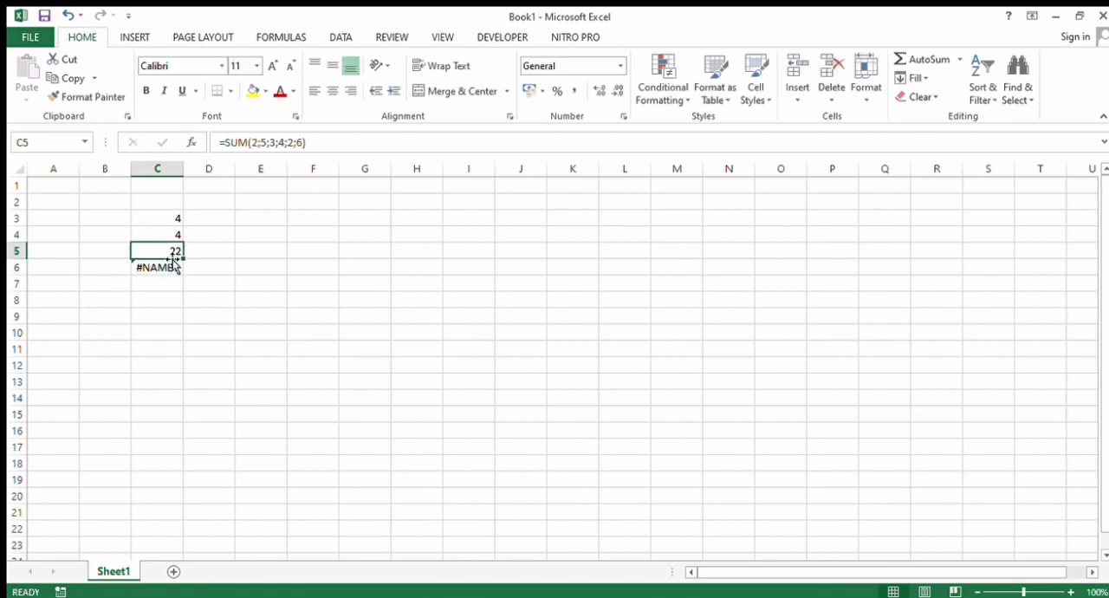
click(168, 272)
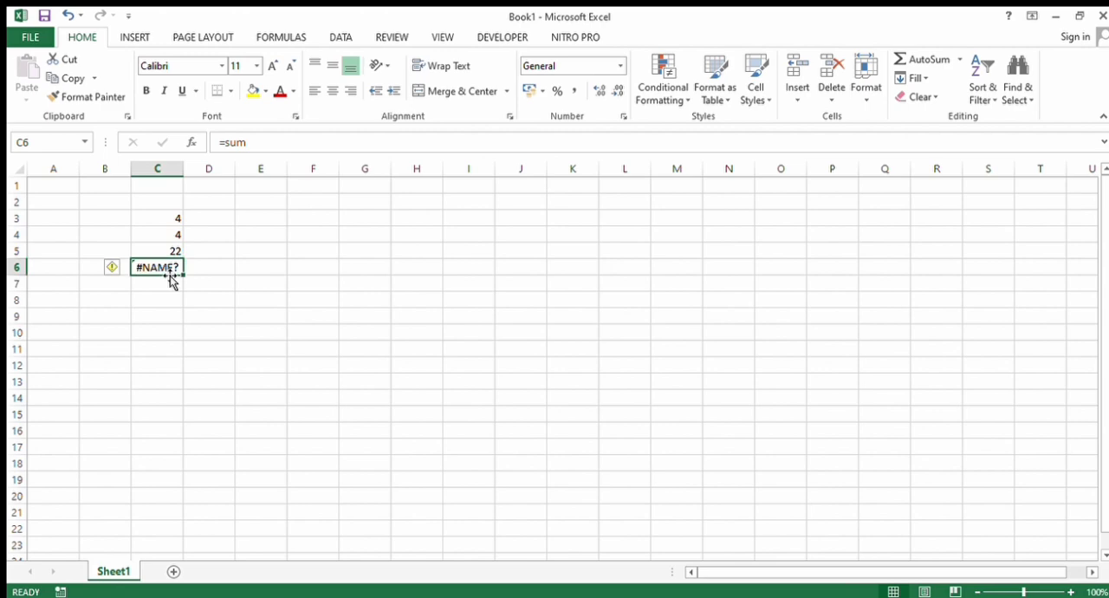
key(BackSpace)
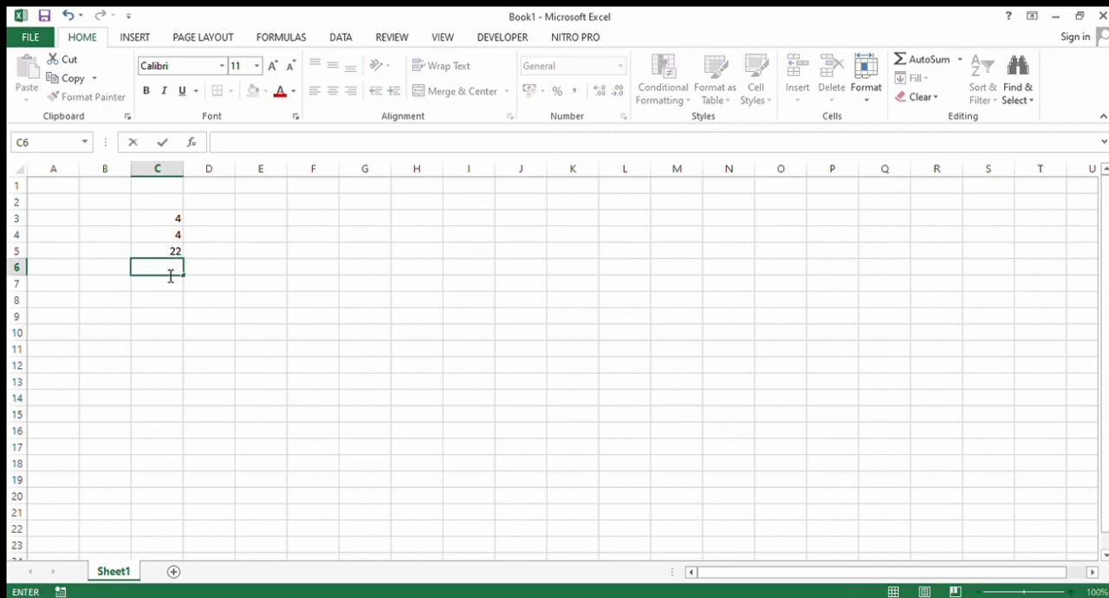
- Total the range C3:C5 in cell C6 with the SUM function
text(=sum()
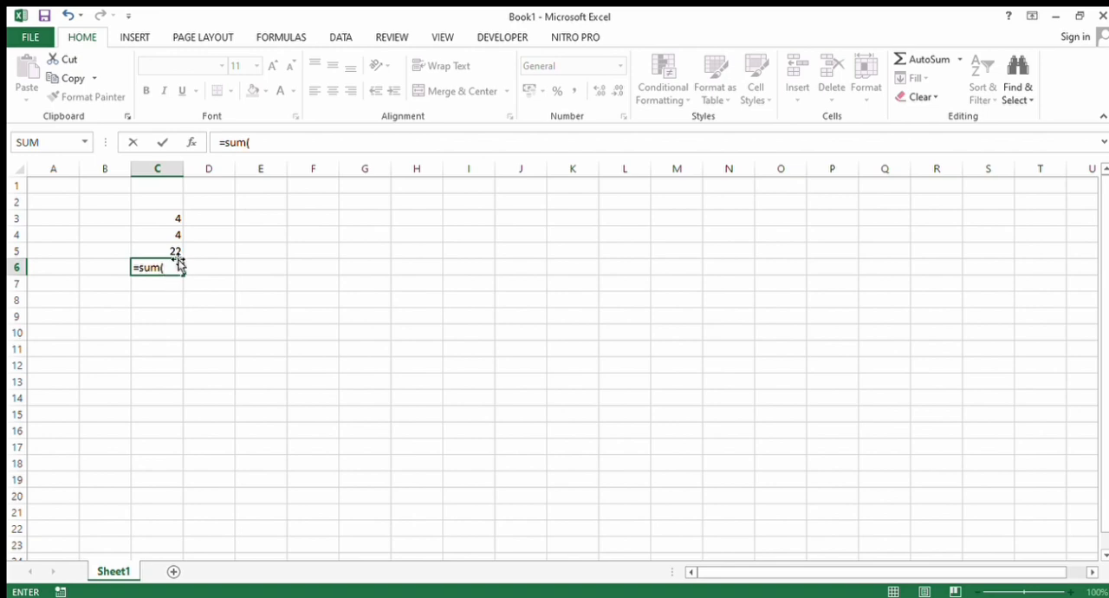
drag(171, 252, 165, 221)
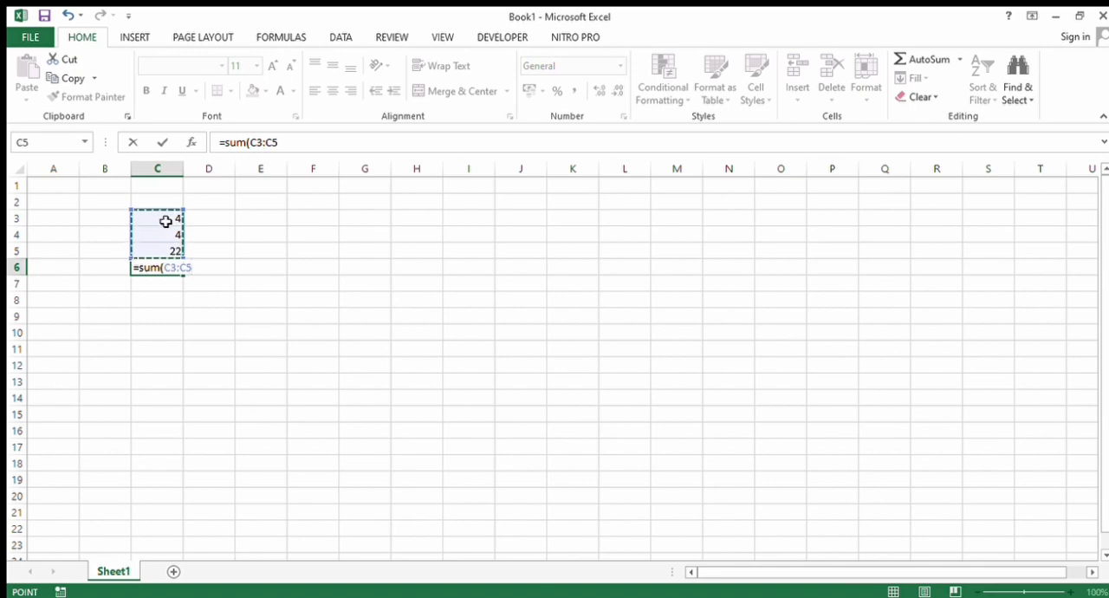
key(Return)
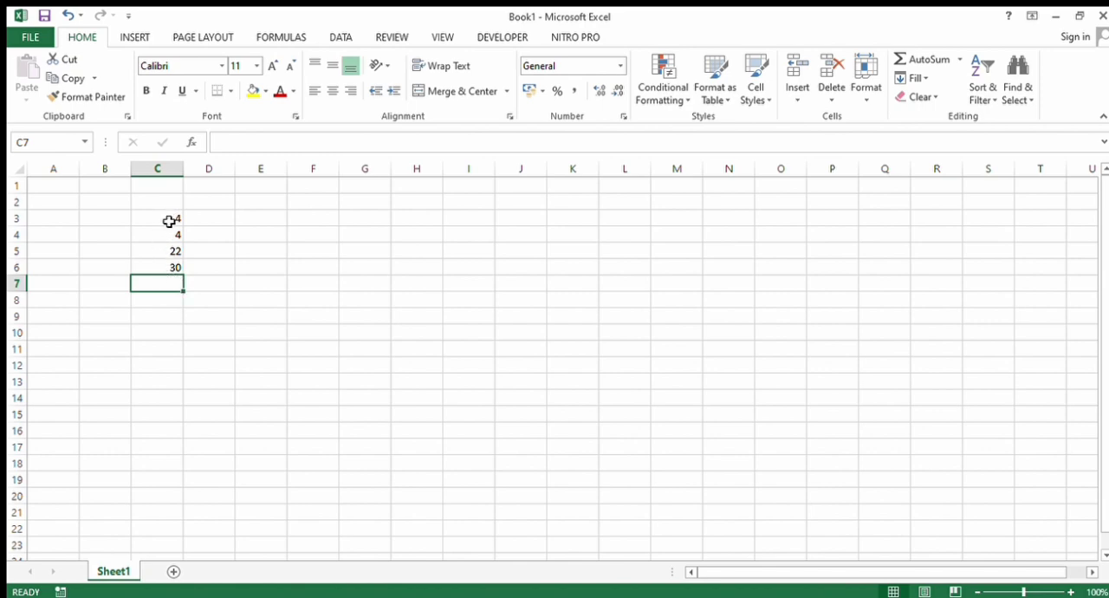
- Try to total values with AutoSum in cell O3, pointing the formula at cell J4, and clear the entry
drag(169, 221, 166, 270)
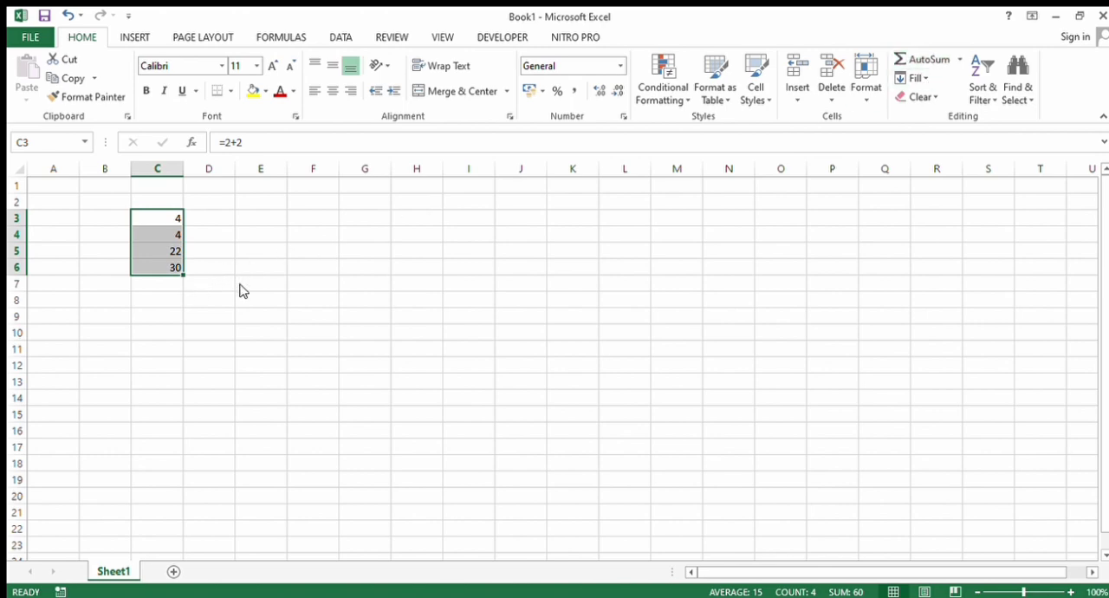
click(762, 219)
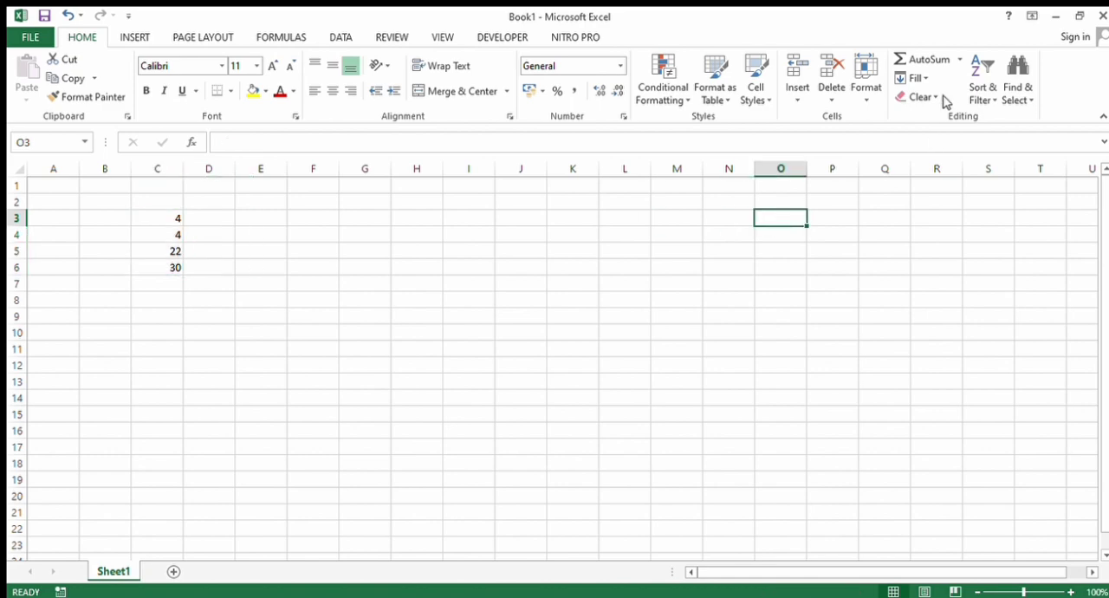
click(940, 60)
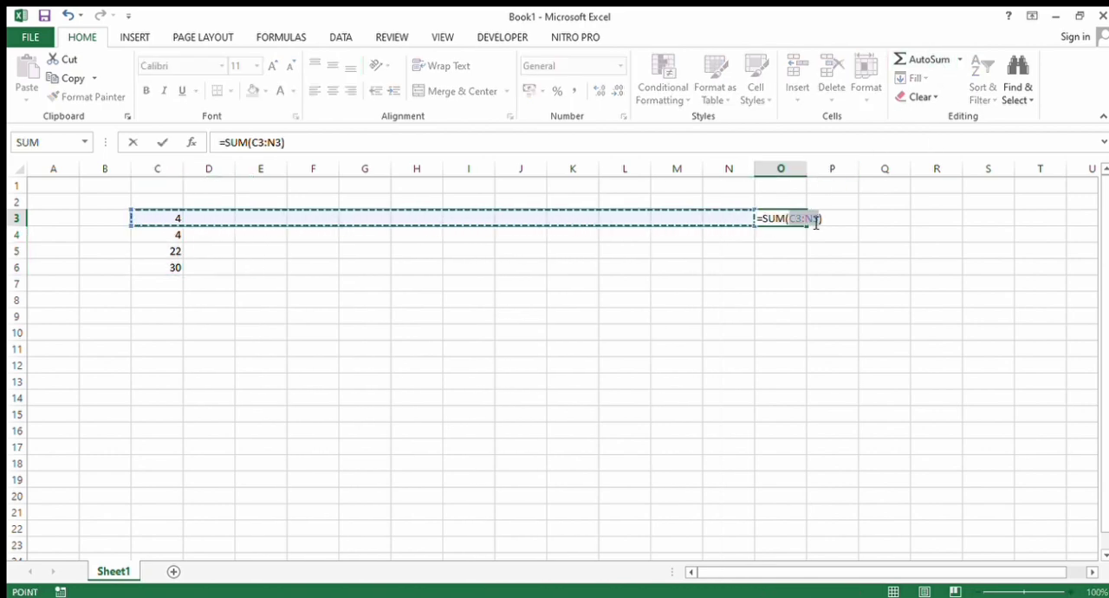
click(527, 233)
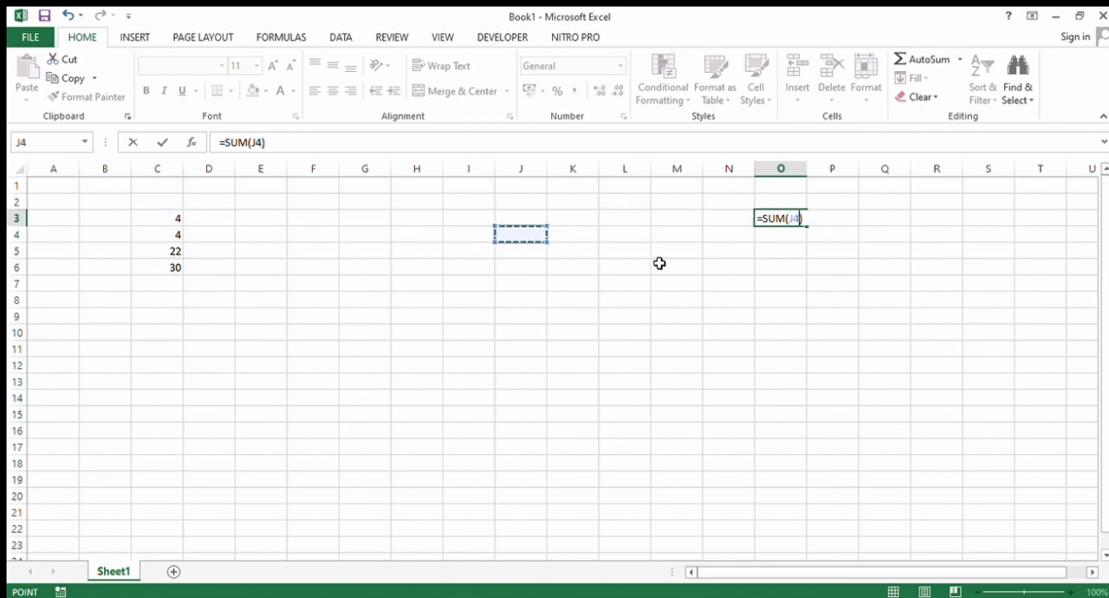
key(BackSpace)
key(BackSpace)
key(BackSpace)
key(BackSpace)
key(BackSpace)
key(BackSpace)
key(BackSpace)
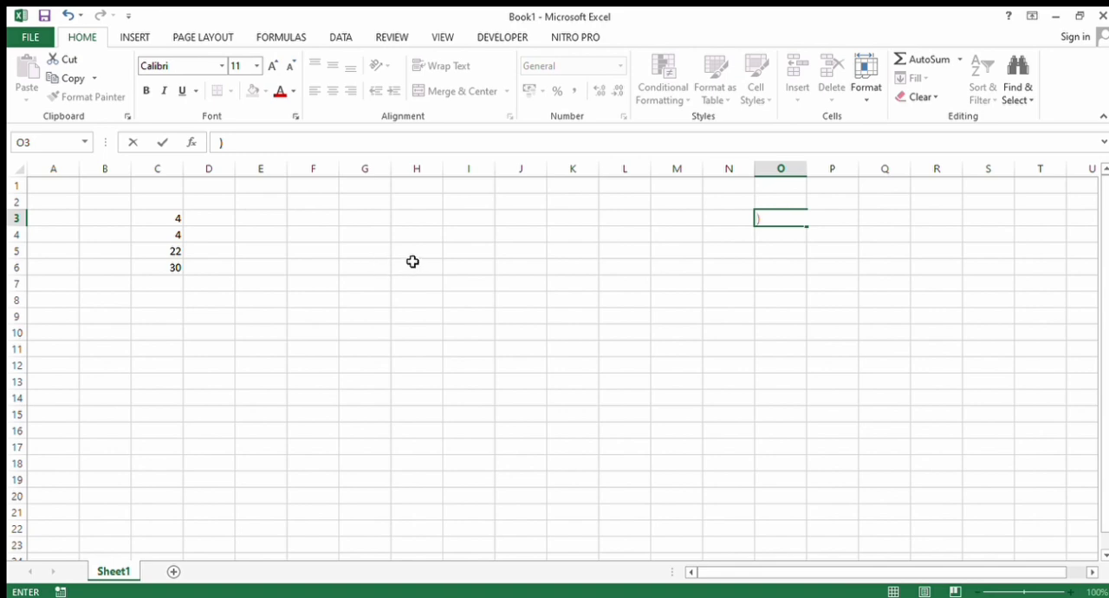
click(796, 225)
key(BackSpace)
- Clear the old values in C3:C6 and find the smallest of several numbers in cell C4 with =MIN(2;4;6;8;5;4)
drag(164, 222, 169, 272)
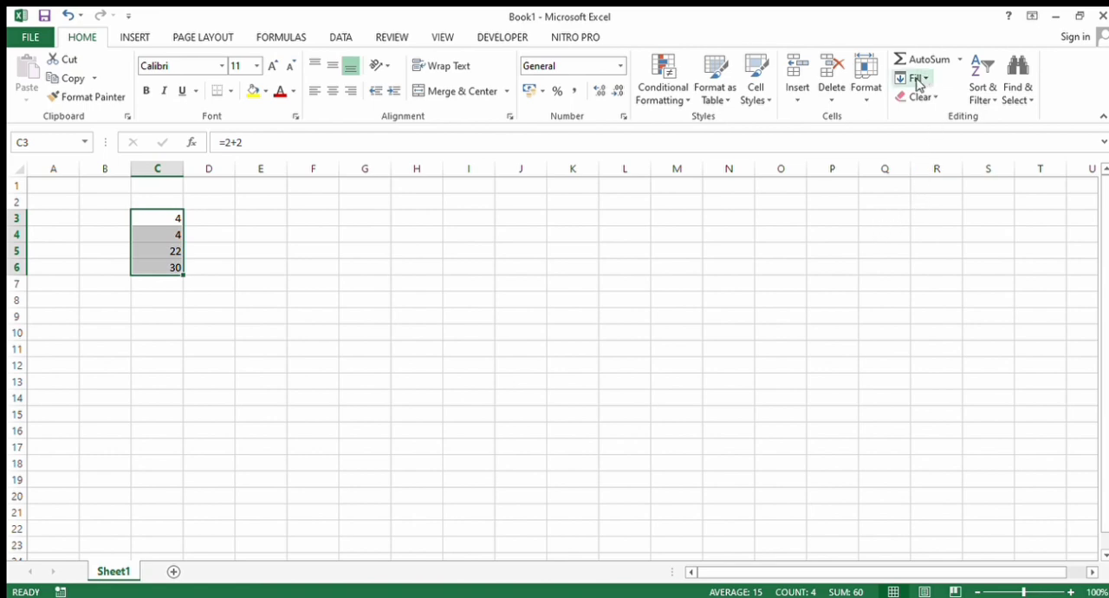
click(862, 272)
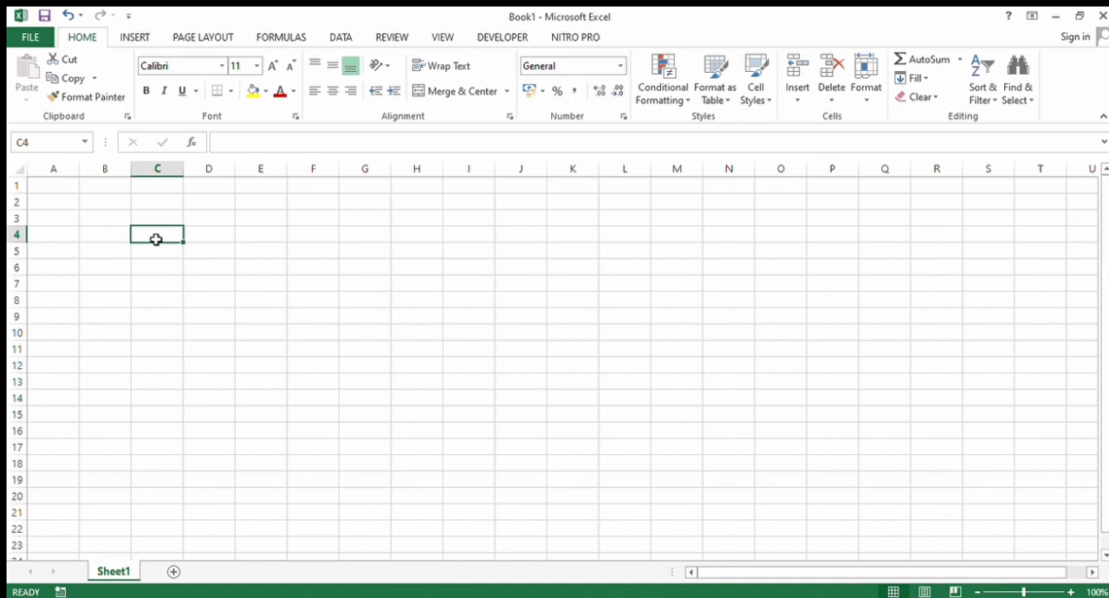
text(-)
key(BackSpace)
text(=)
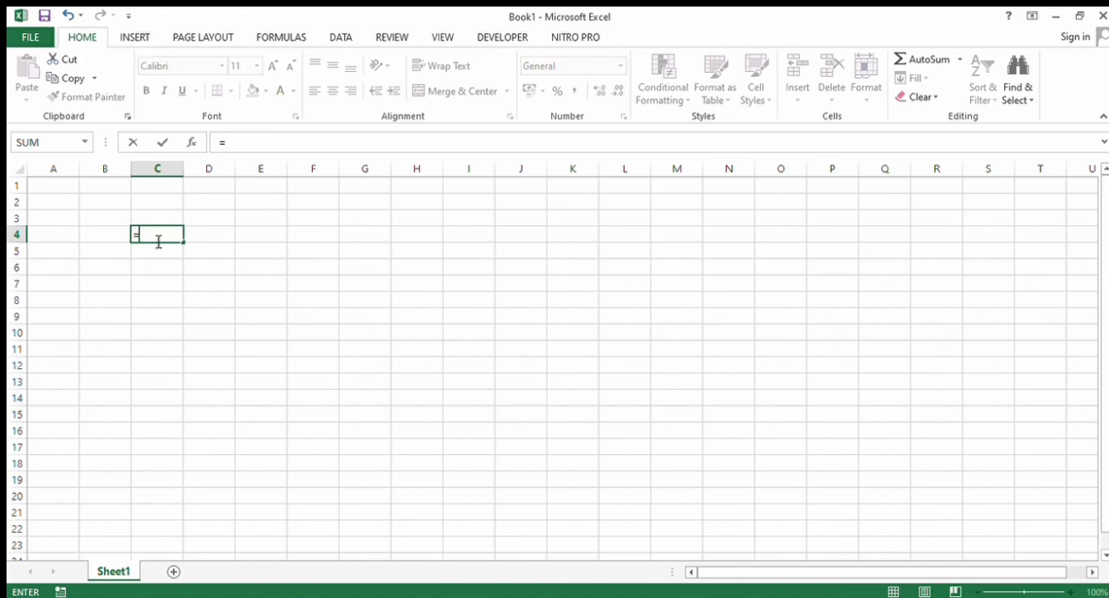
text(min()
text(2;4;6;8;54)
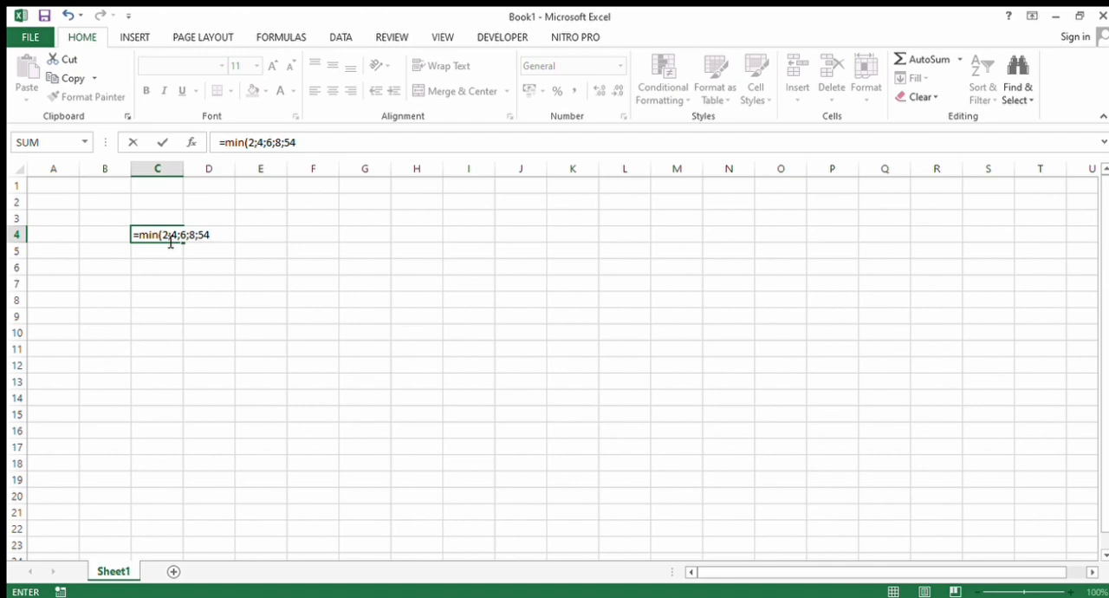
key(BackSpace)
text(;4))
key(Return)
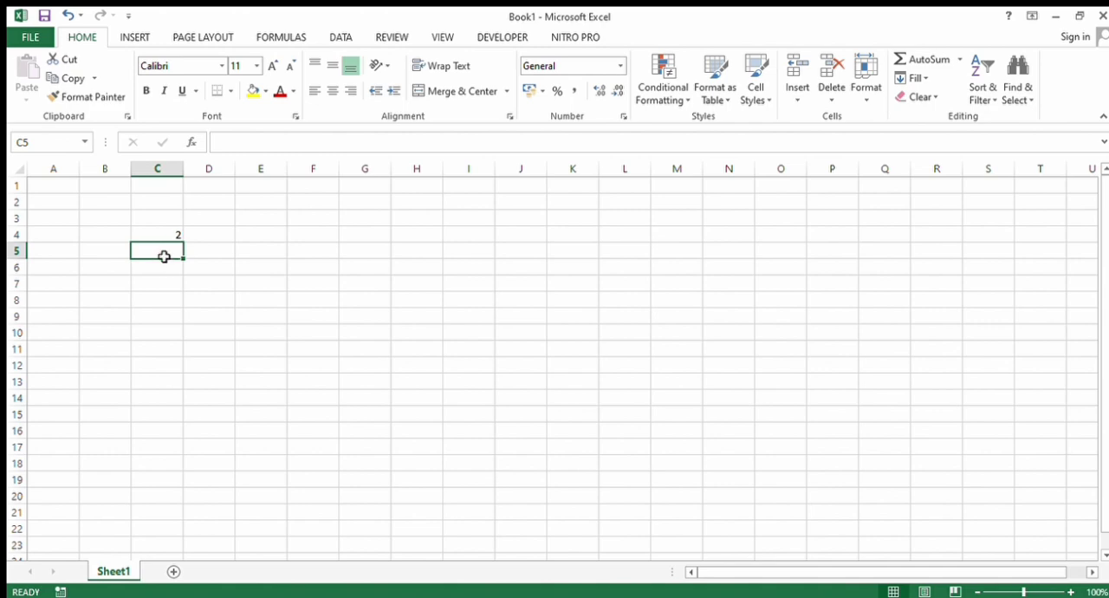
- Fill cells C5 to C11 with the numbers 4, 5, 6, 3, 4, 5 and 6
text(4)
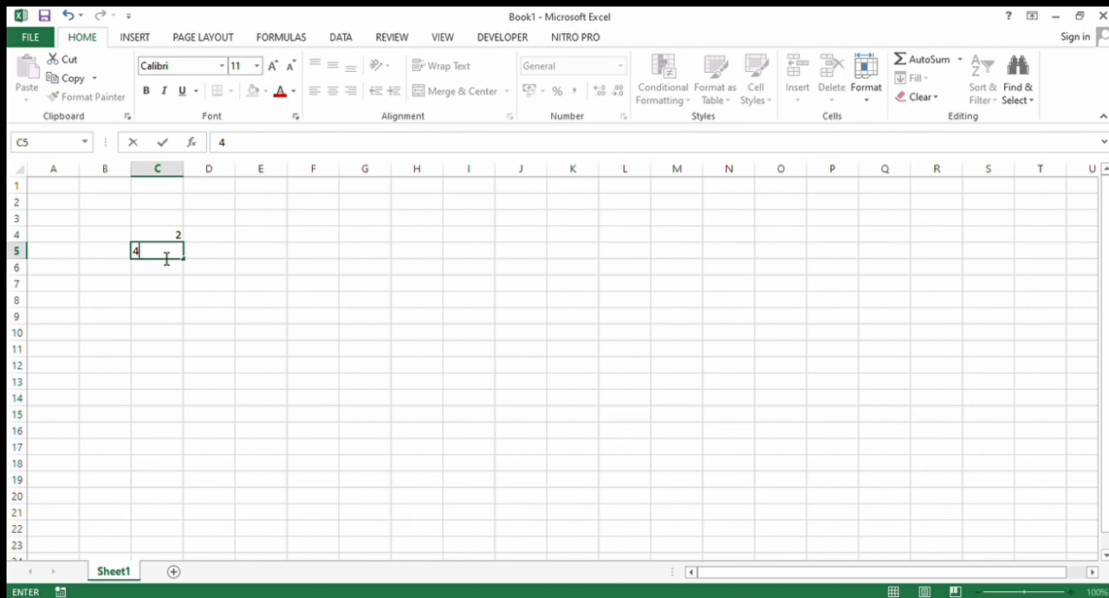
key(Return)
text(5)
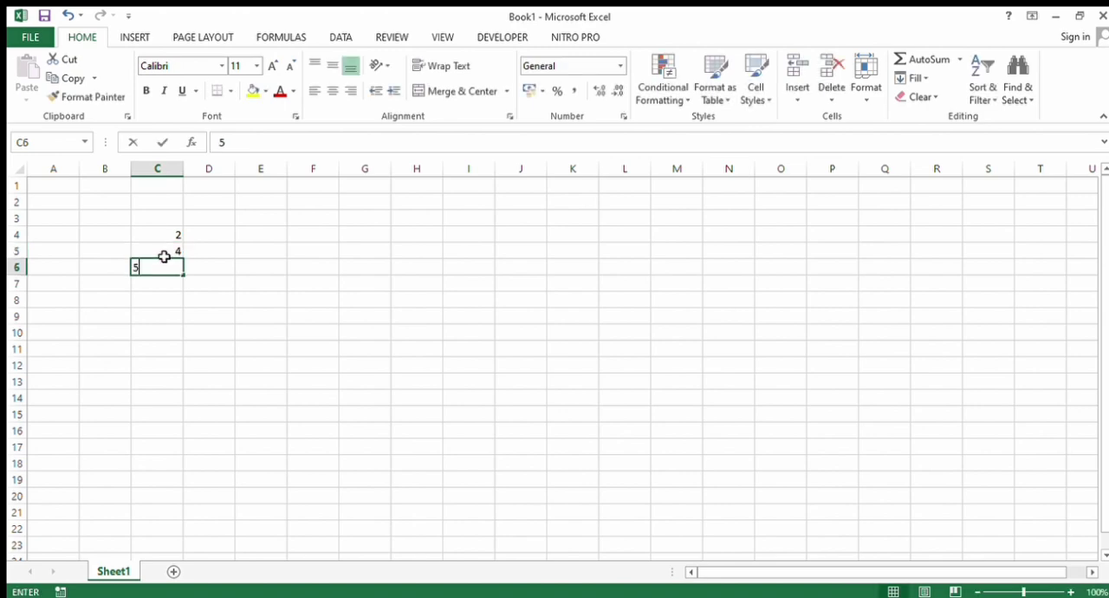
key(Return)
text(6)
key(Return)
text(3)
key(Return)
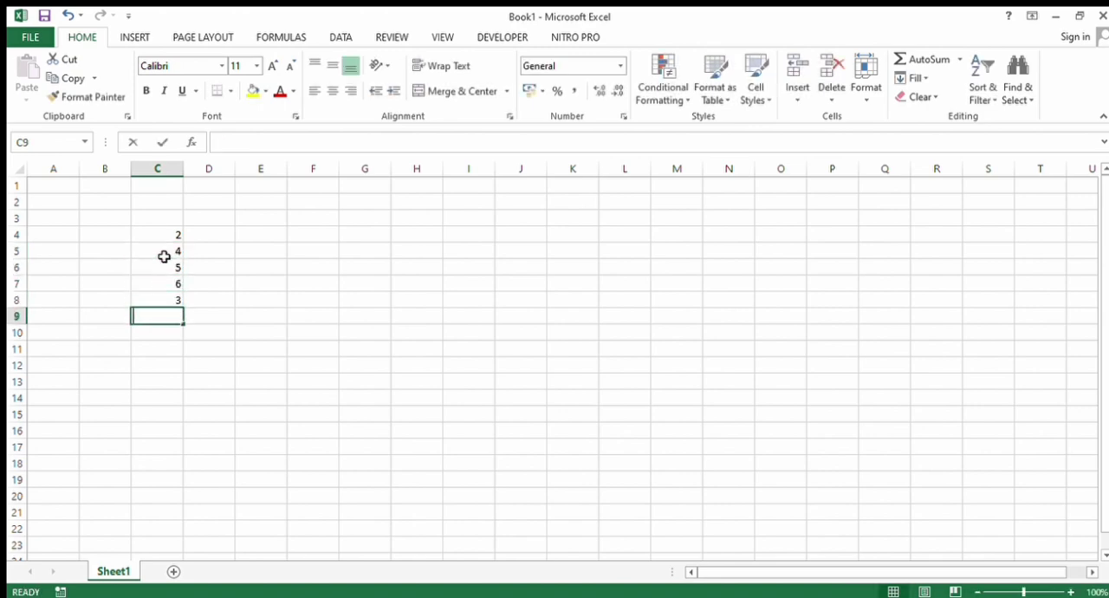
text(4)
key(Return)
text(5)
key(Return)
text(6)
key(Return)
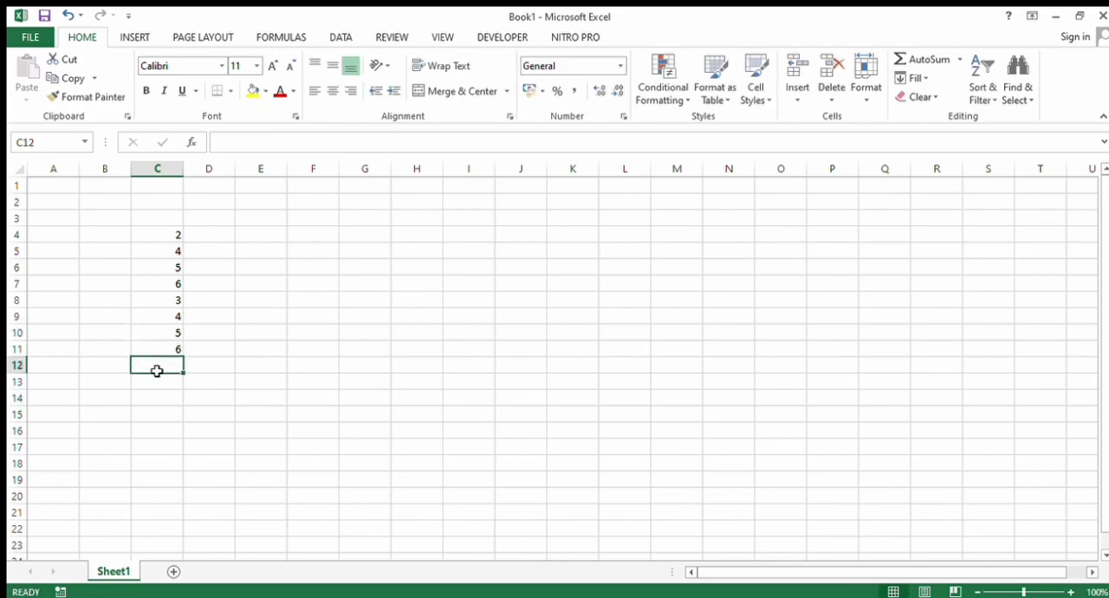
- Find the smallest value of the range C4:C11 in cell C12 with the MIN function
text(=min)
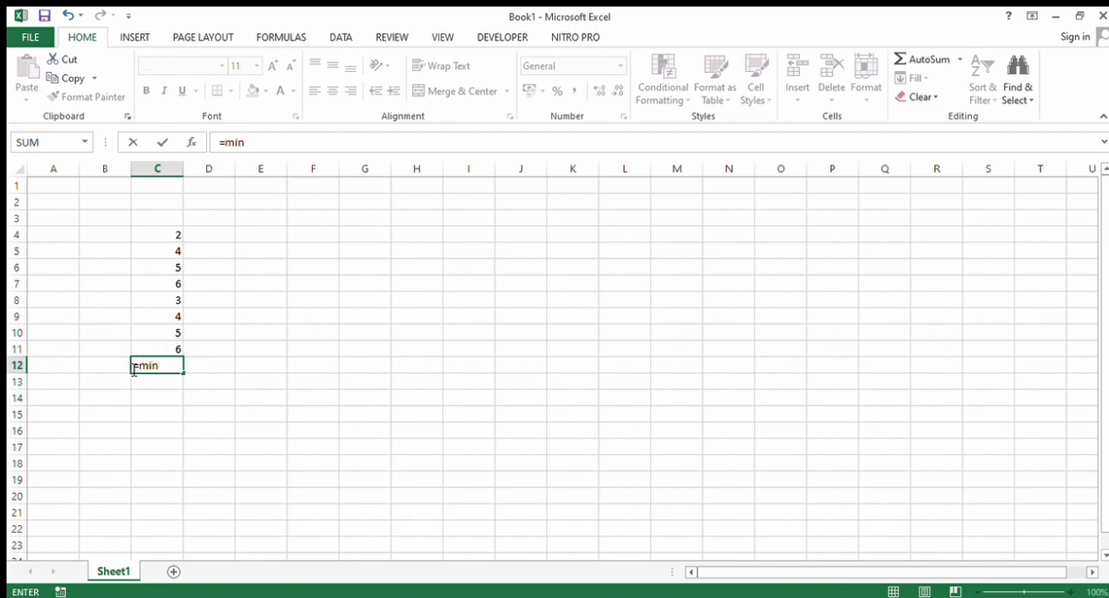
text(()
drag(165, 349, 154, 235)
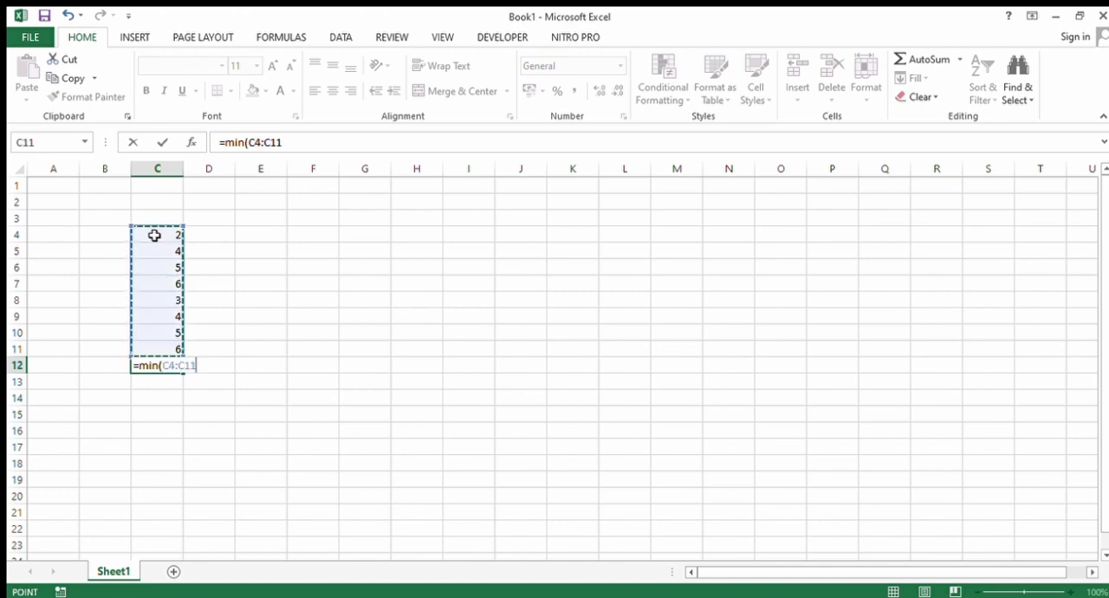
key(Return)
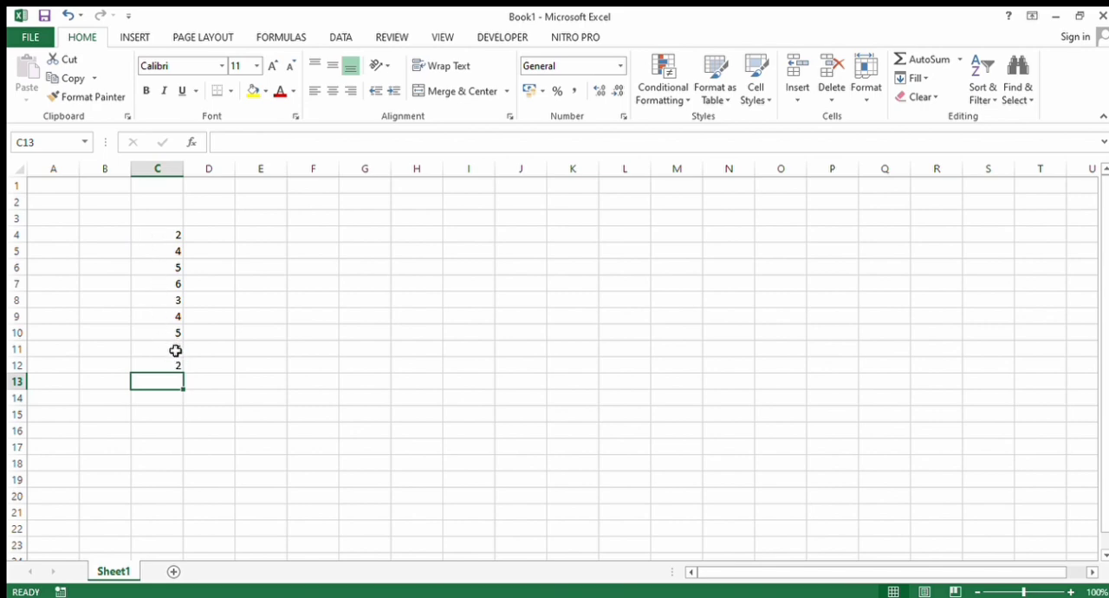
- Clear the values in column C and find the largest of several numbers in cell C4 with =MAX(5;8;6;7;9;2;3;6)
drag(175, 350, 175, 232)
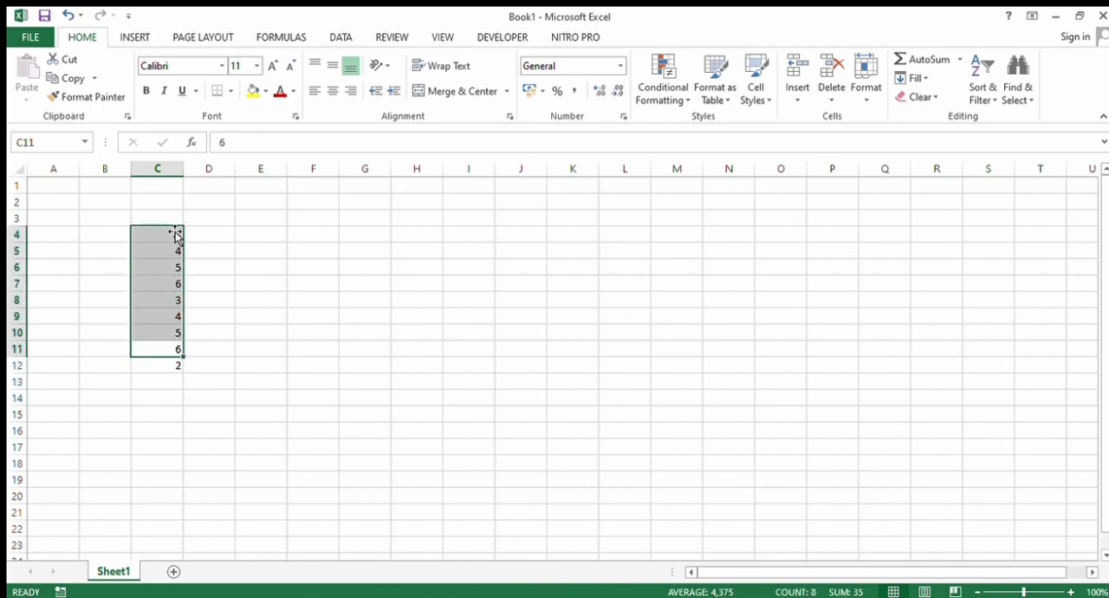
click(192, 410)
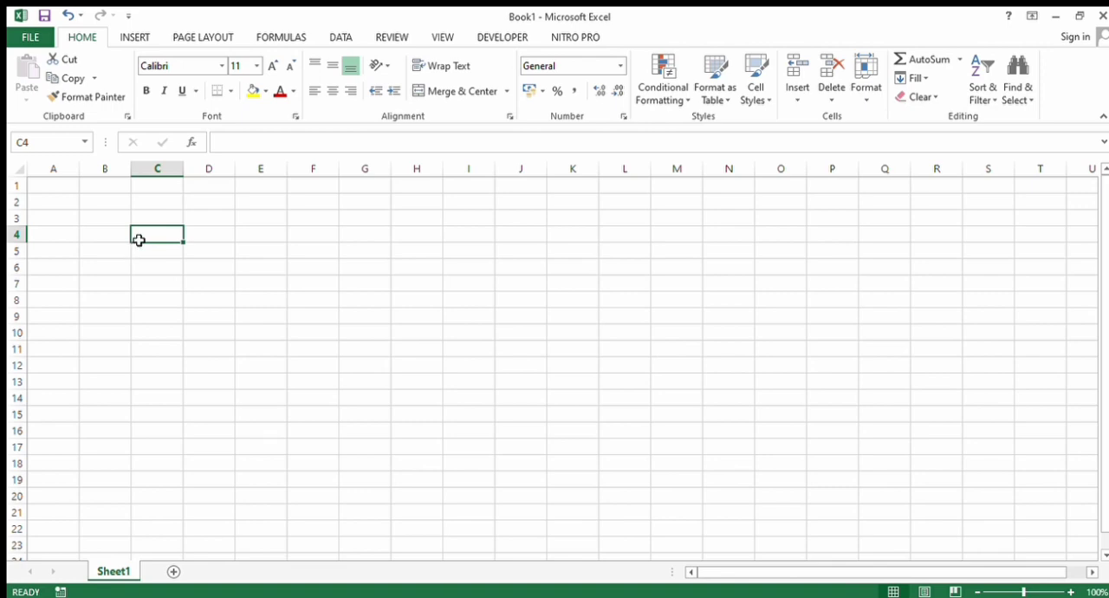
text(+)
key(BackSpace)
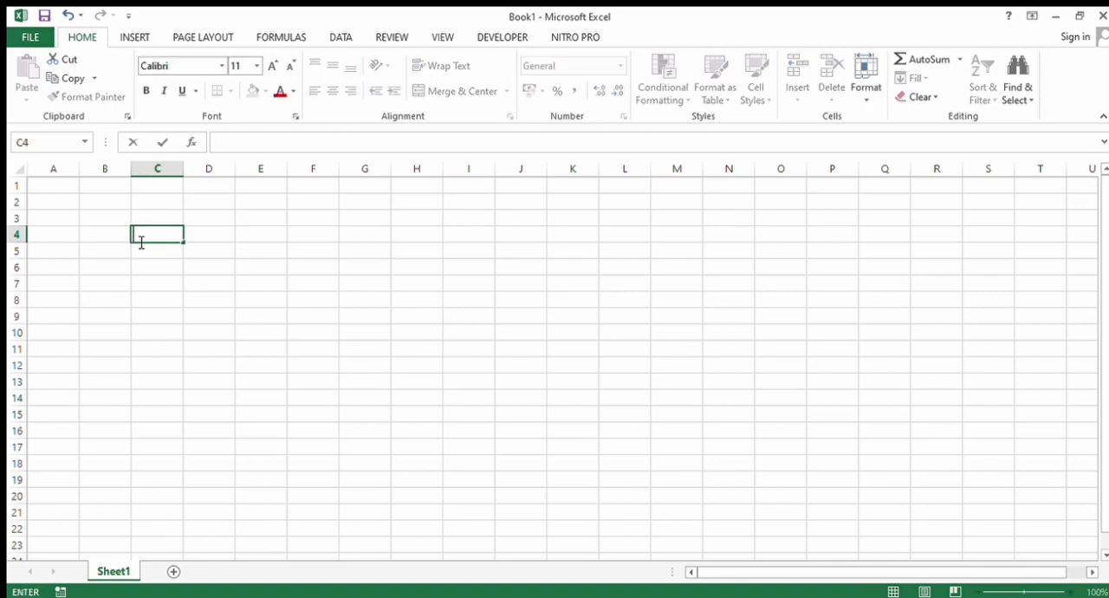
text(=ma)
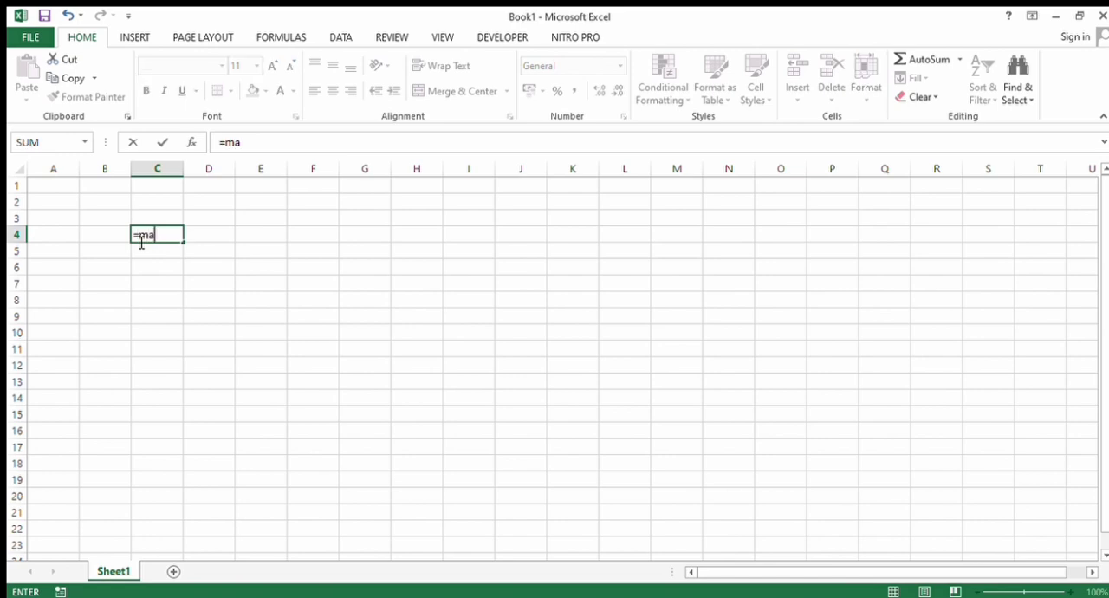
text(x()
text(5;8;6;7;9)
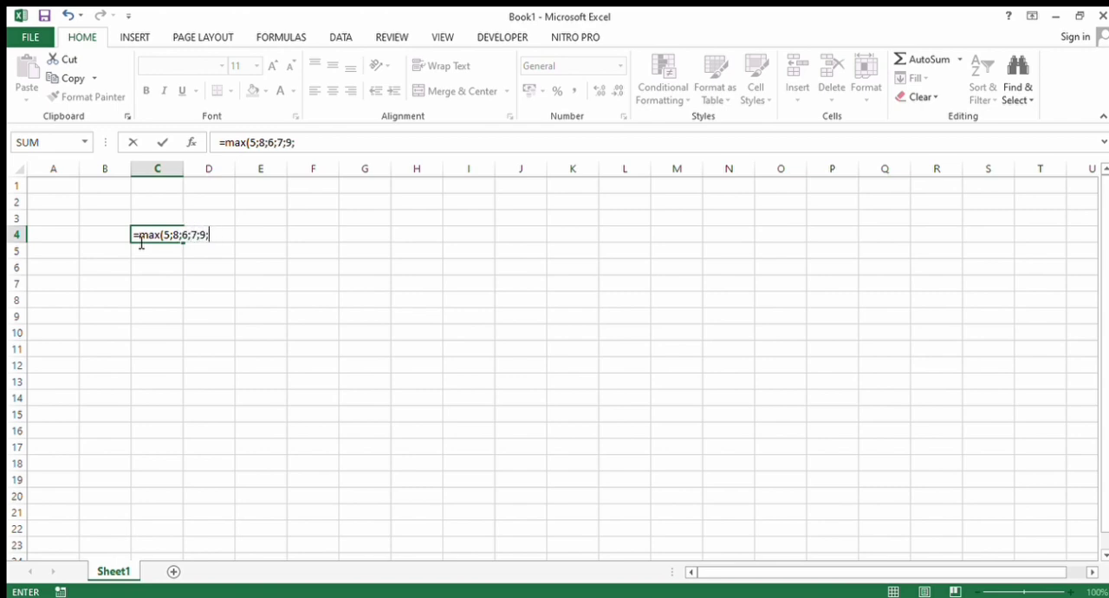
text(;2;3;60)
key(BackSpace)
text())
key(Return)
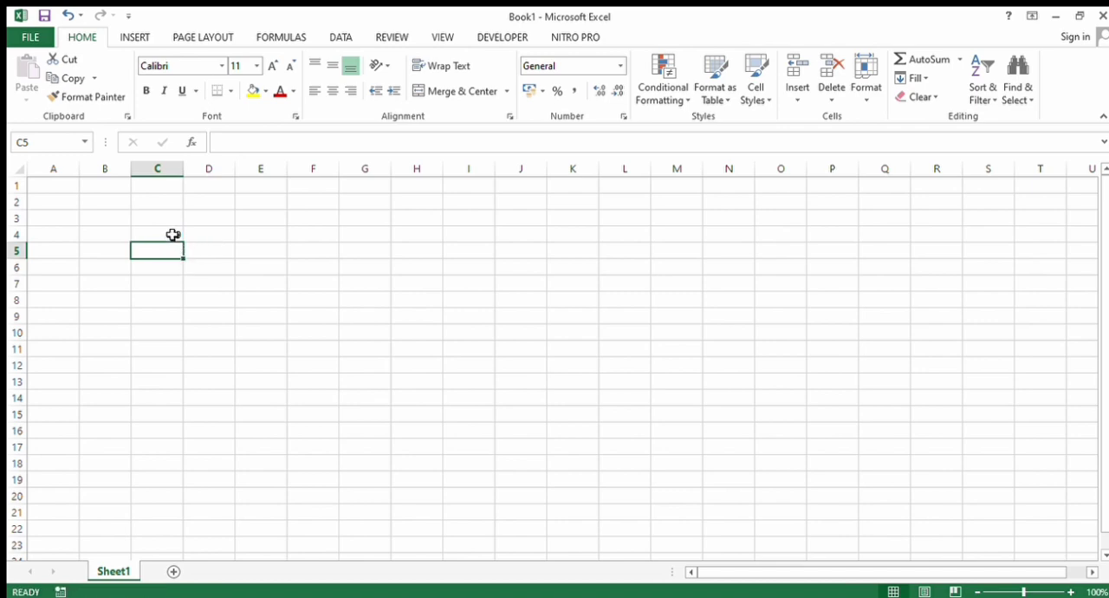
- Fill cells C5 to C10 with the numbers 6, 7, 4, 5, 6 and 7
click(174, 233)
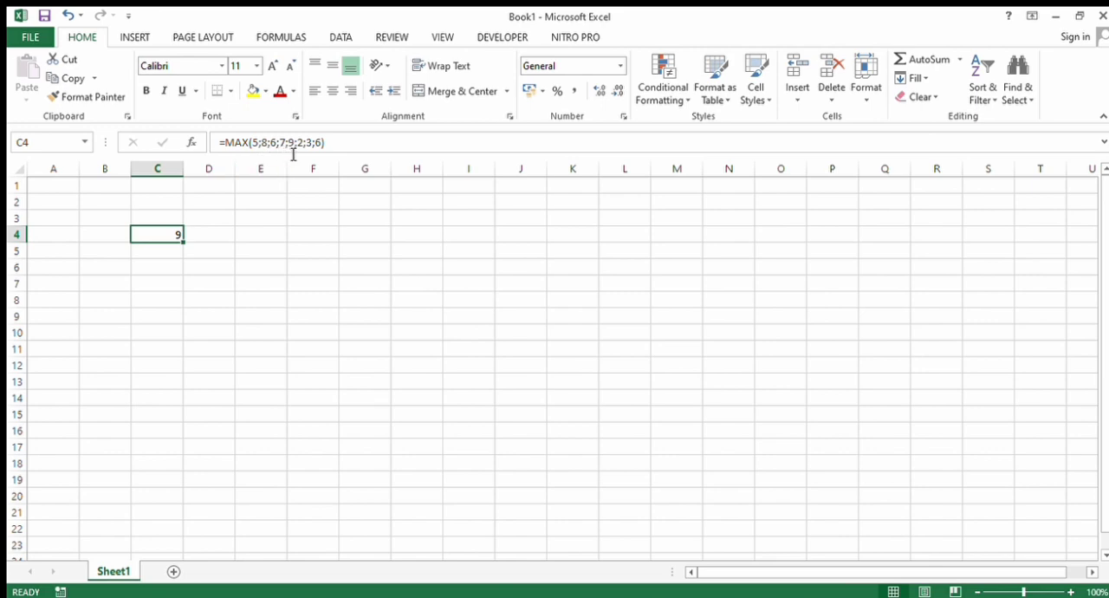
click(172, 257)
text(6)
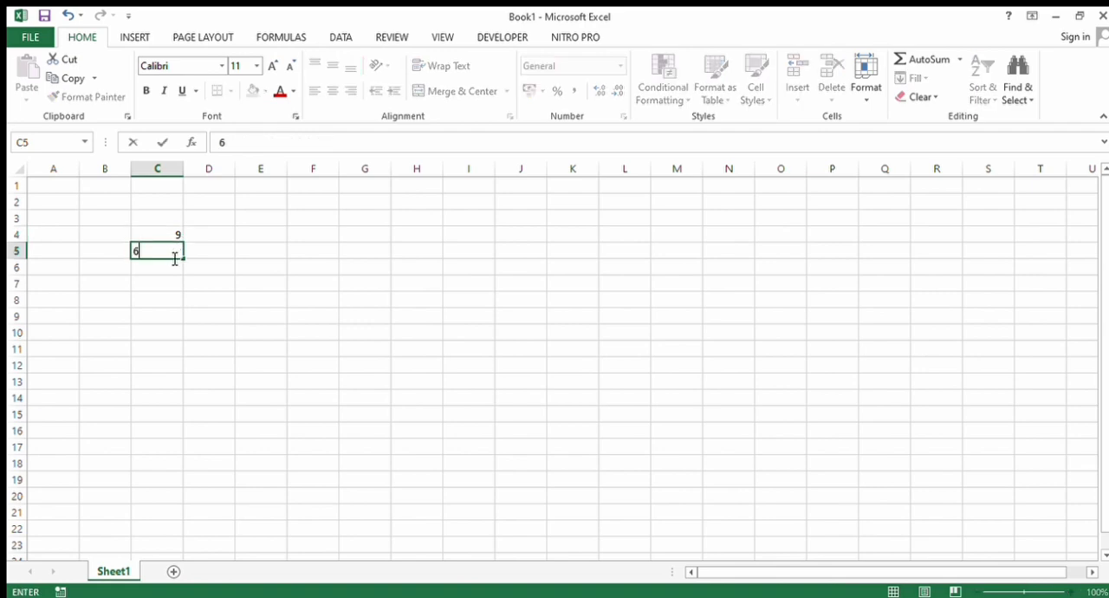
key(Return)
text(7)
key(Return)
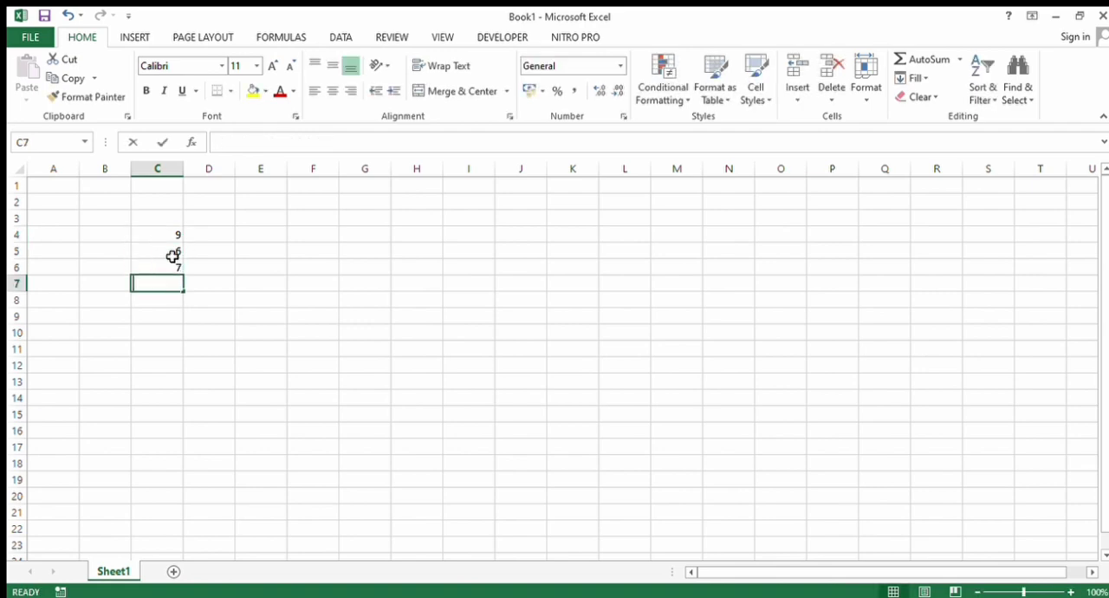
text(4)
key(Return)
text(5)
key(Return)
text(6)
key(Return)
text(7)
key(Return)
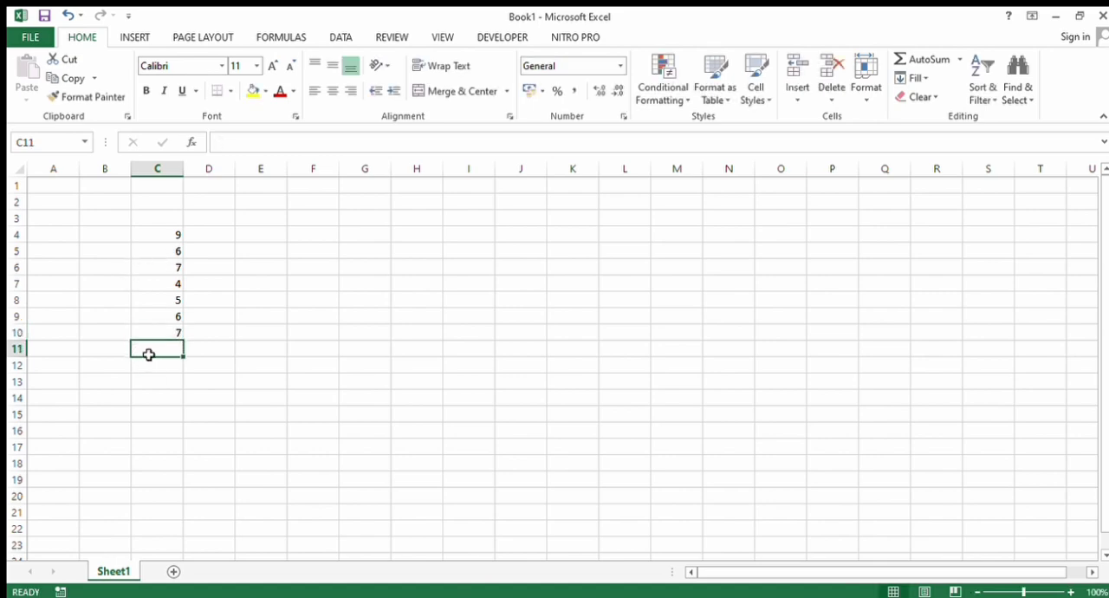
- Find the largest value of the range C4:C10 in cell C11 with the MAX function
text(=m)
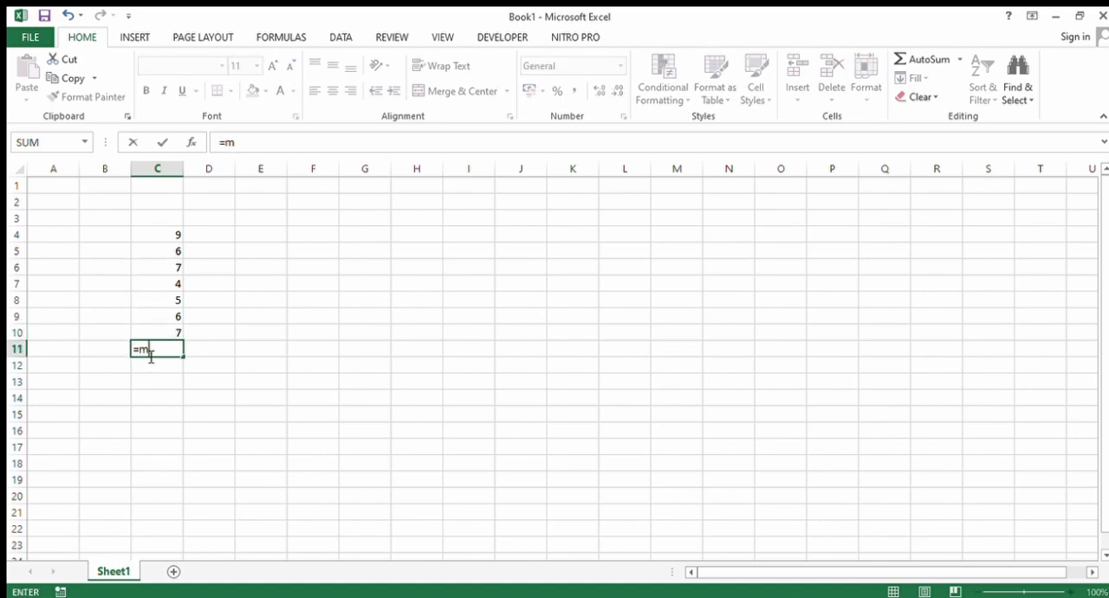
text(ax()
click(164, 332)
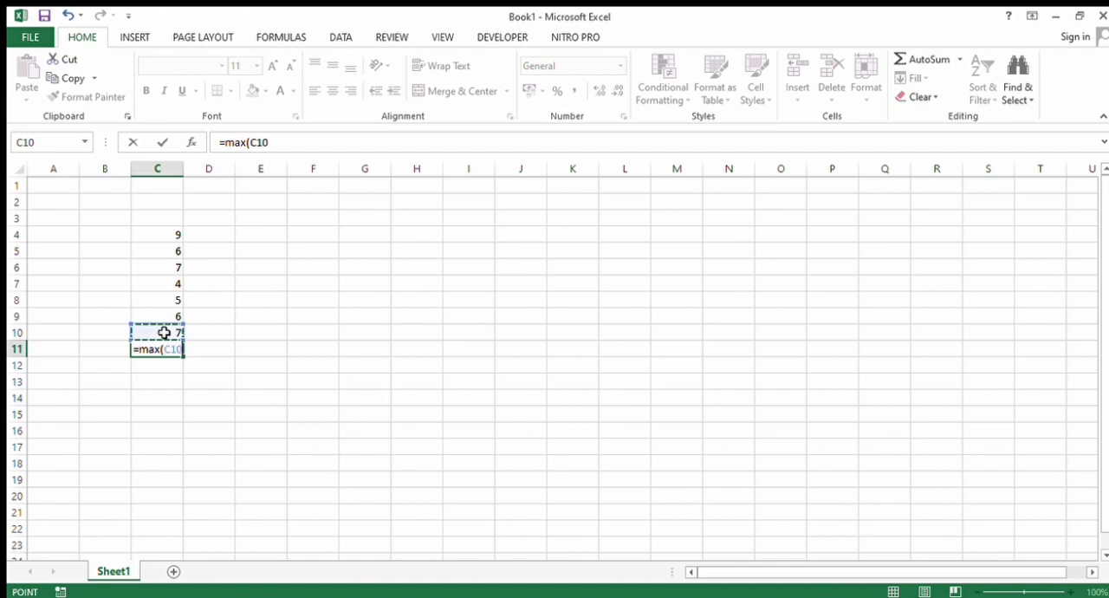
drag(164, 333, 156, 233)
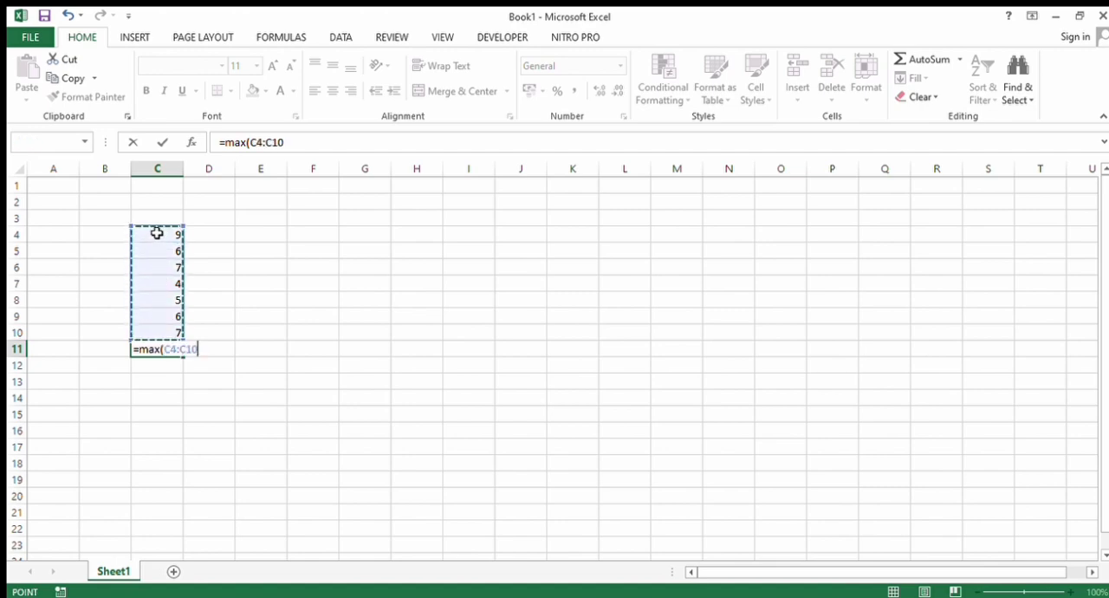
key(Return)
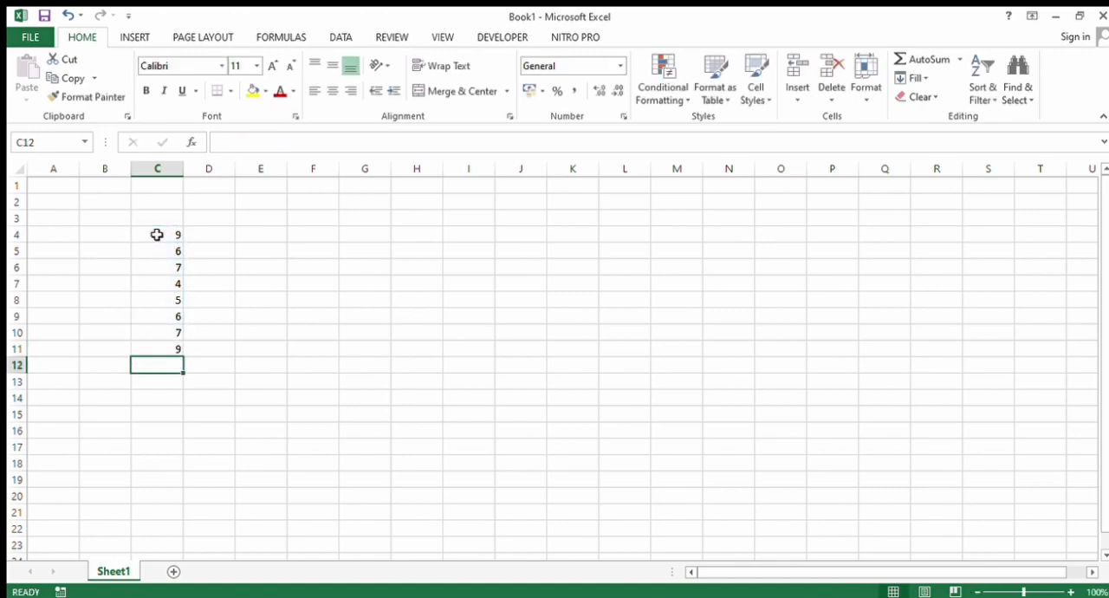
- Clear the values in column C and average several numbers in cell C4 with =AVERAGE(4;2;4;3;5;6;8;7)
drag(168, 331, 176, 231)
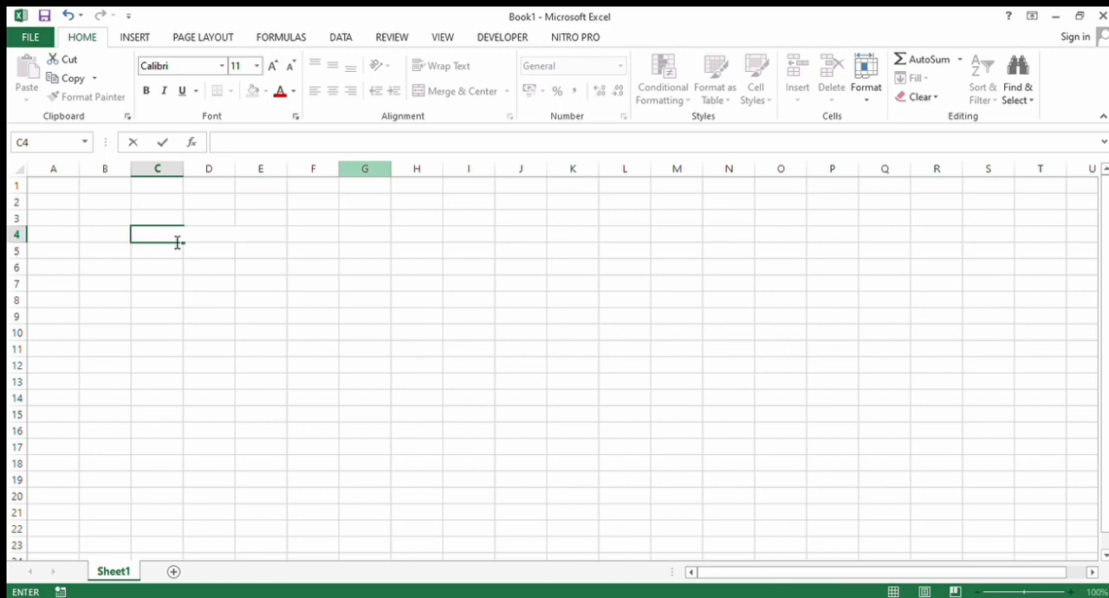
text(=)
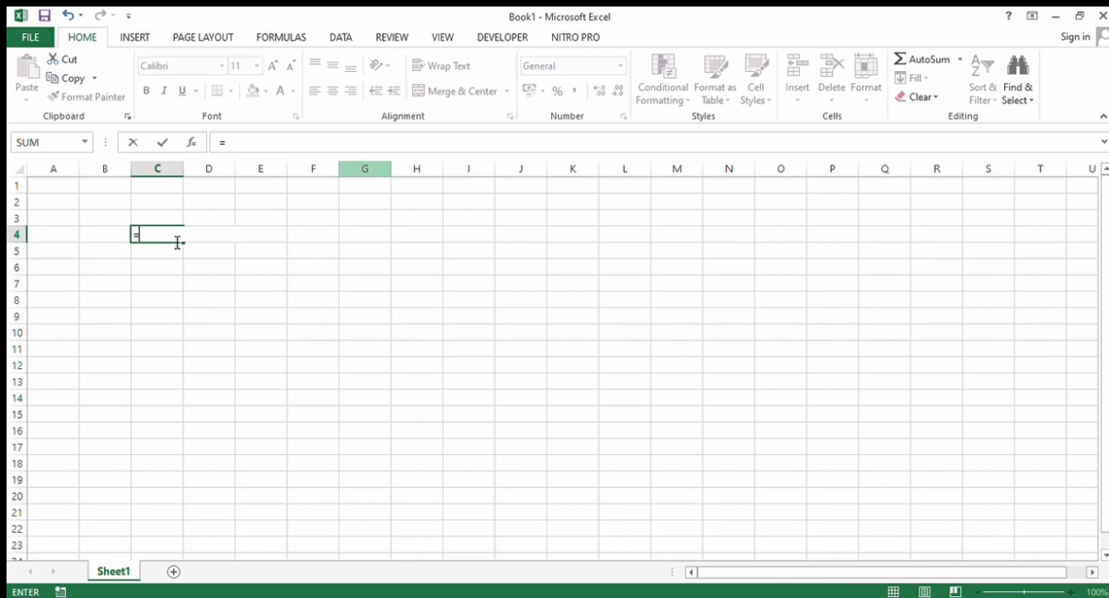
text(avarage)
key(BackSpace)
key(BackSpace)
key(BackSpace)
key(BackSpace)
key(BackSpace)
text(e)
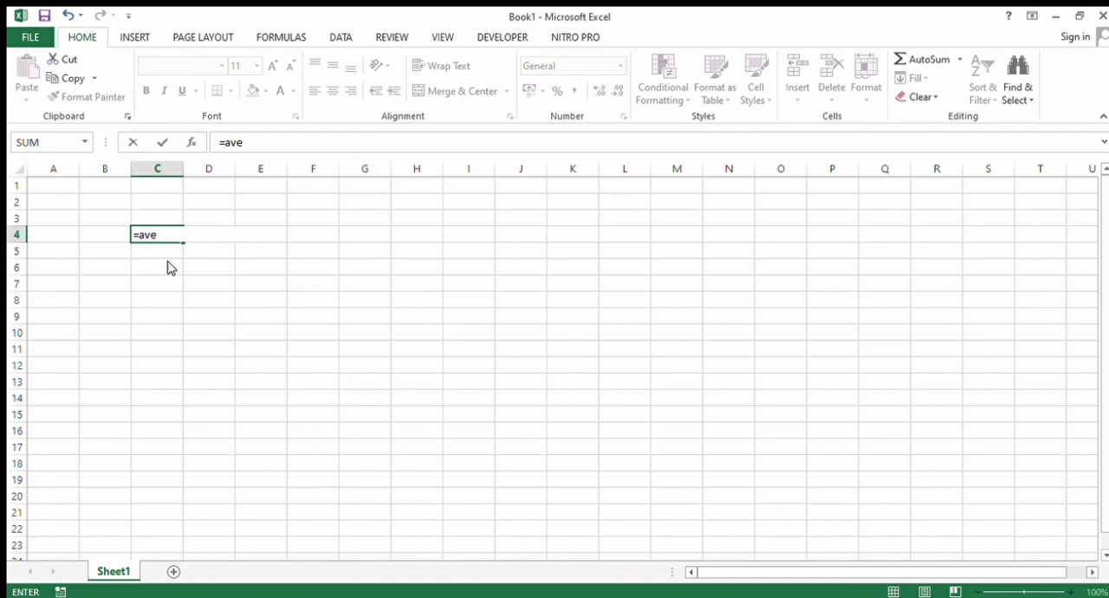
click(161, 237)
text(rage)
text(()
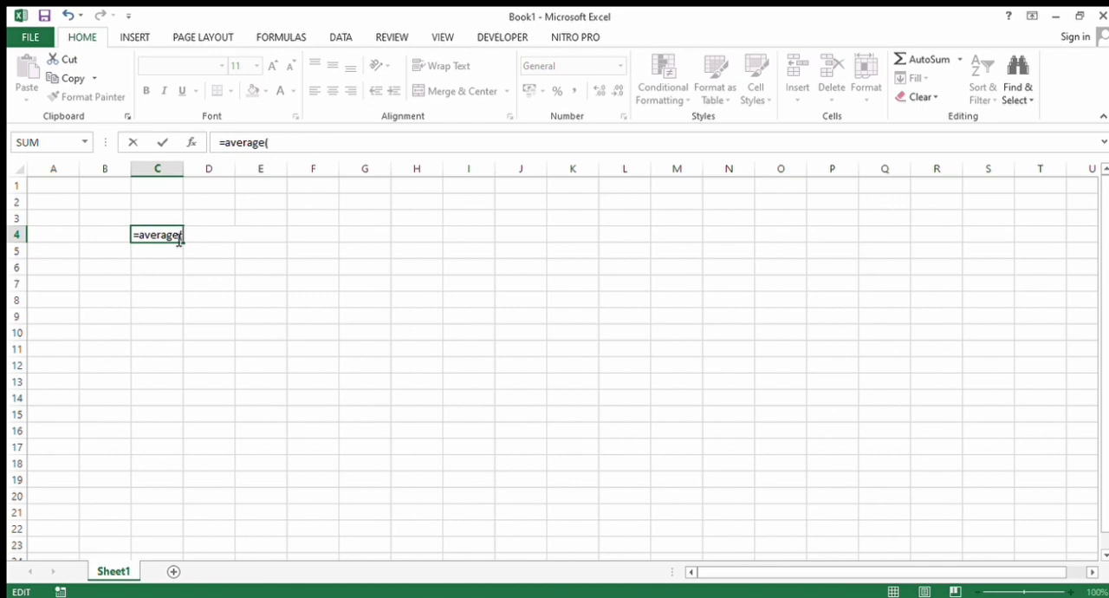
text(4;2;4;3;5;6;)
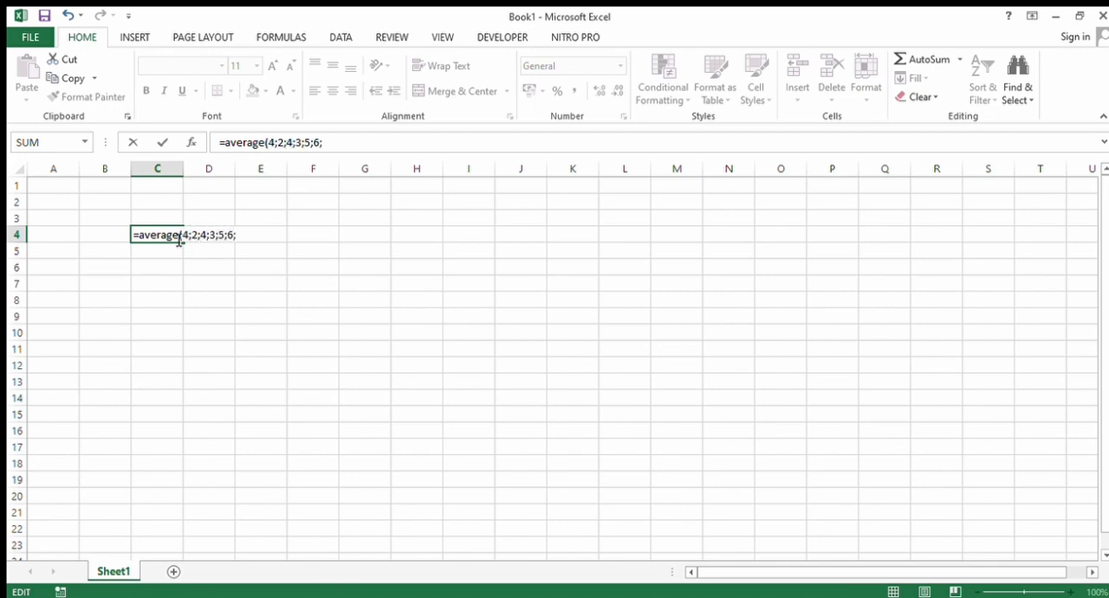
text(8;7))
key(Return)
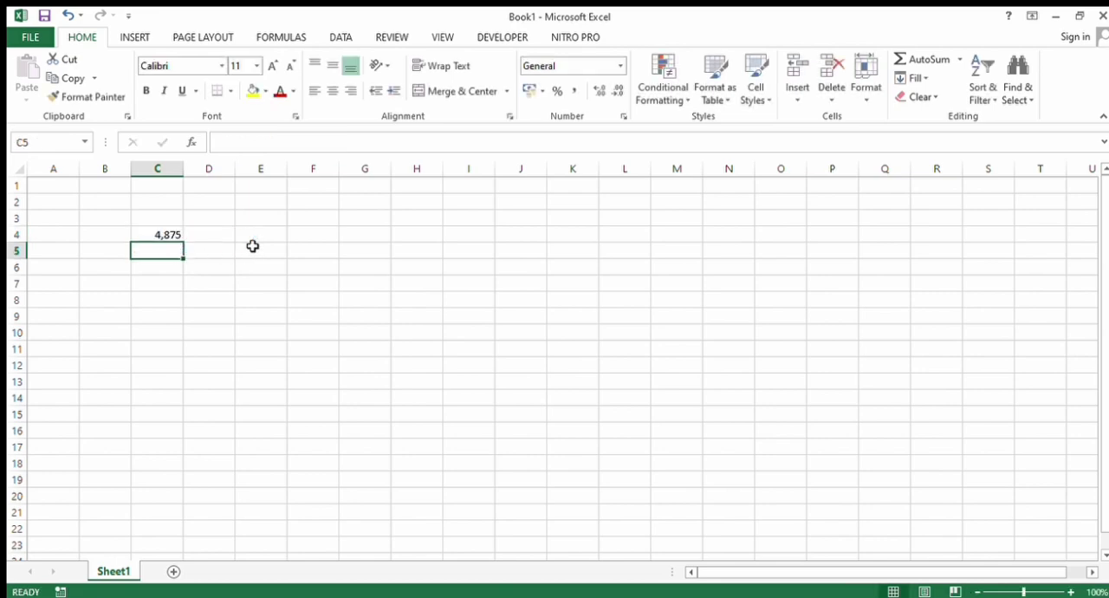
click(170, 240)
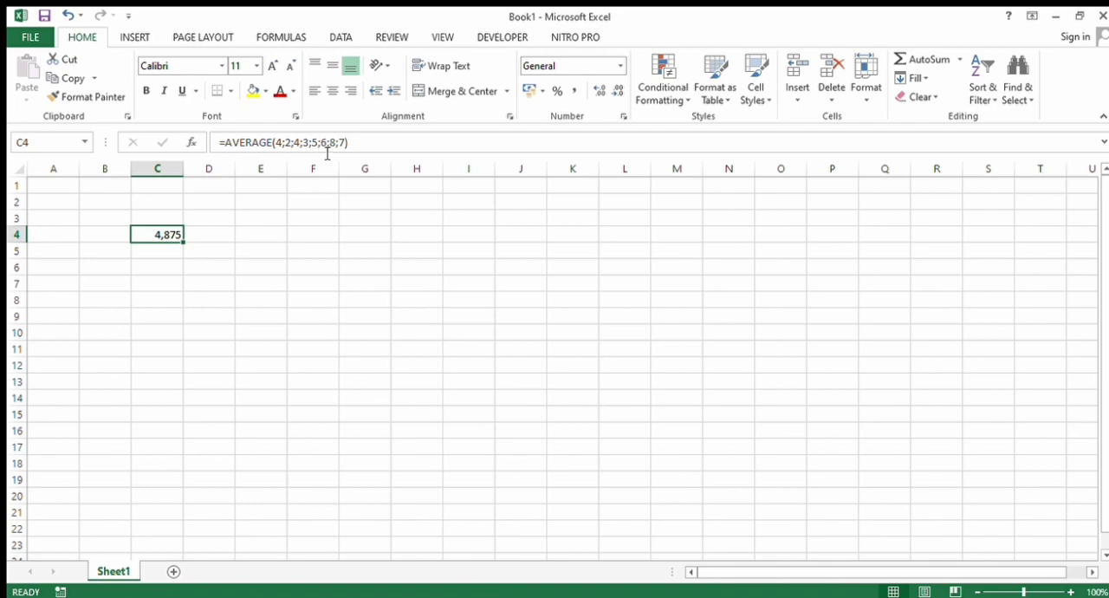
- Fill cells C5 to C11 with the numbers 4, 5, 3, 6, 7, 8 and 5
click(169, 254)
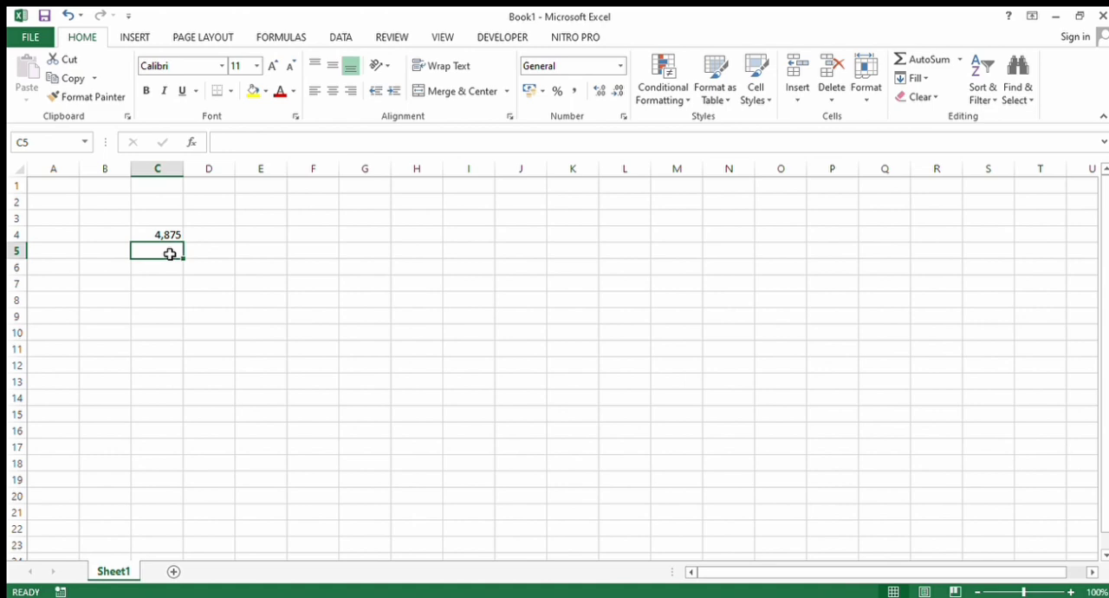
text(4)
key(Return)
text(5)
key(Return)
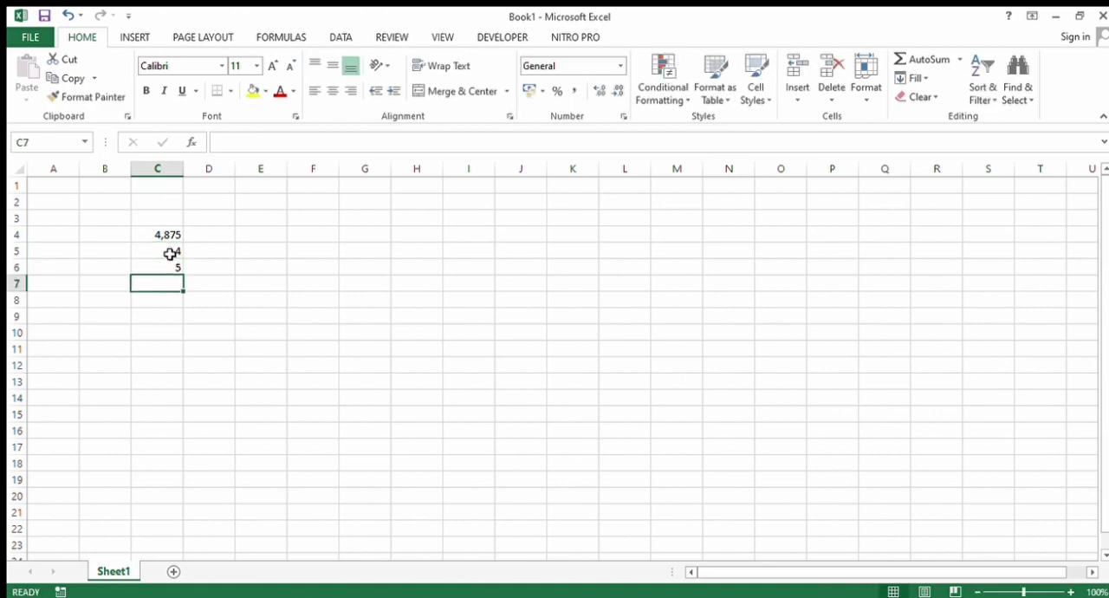
key(Return)
key(BackSpace)
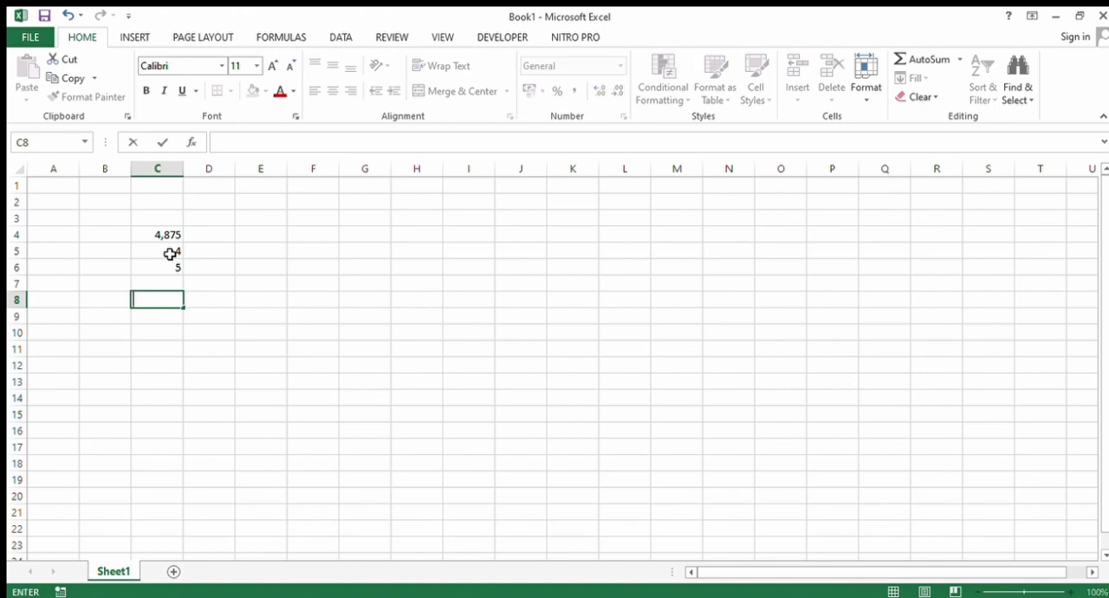
click(161, 284)
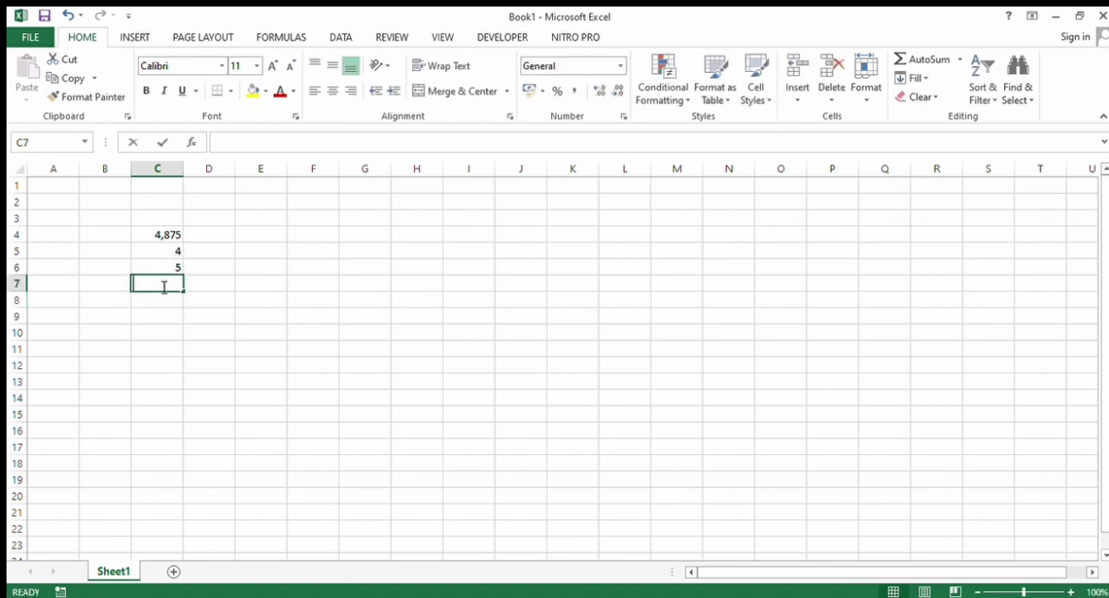
text(3)
key(Return)
text(6)
key(Return)
text(7)
key(Return)
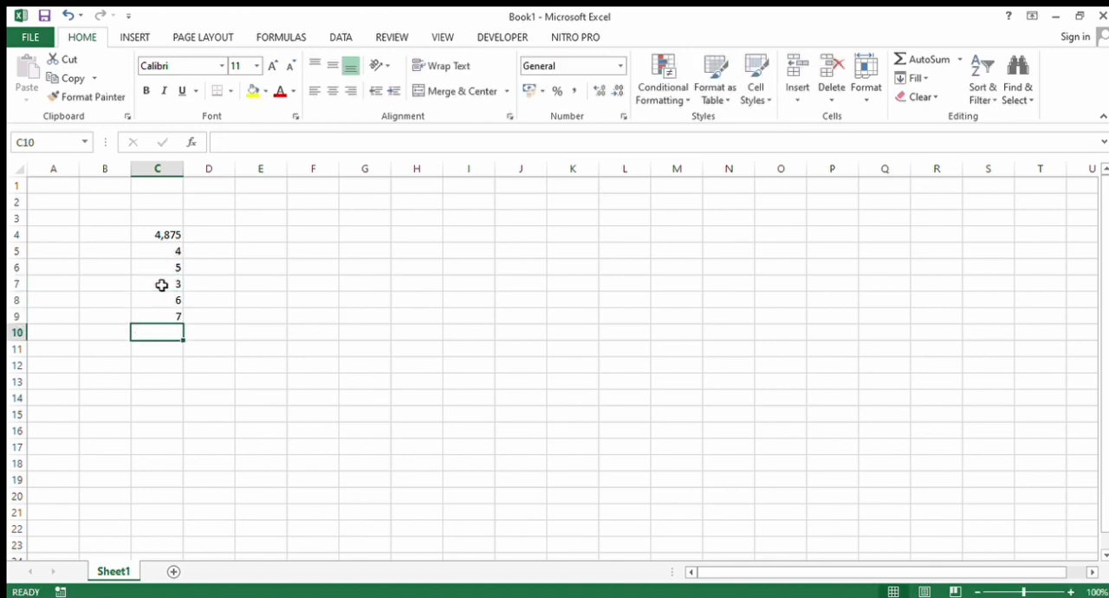
text(8)
key(Return)
text(5)
key(Return)
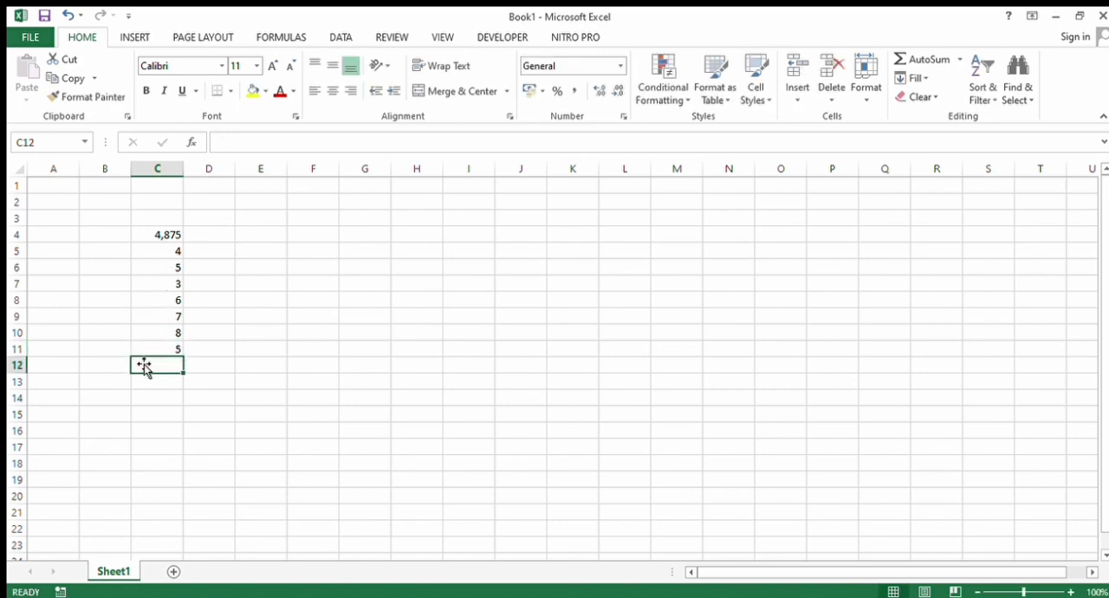
- Calculate the average of the range C4:C11 in cell C12 with the AVERAGE function
text(=)
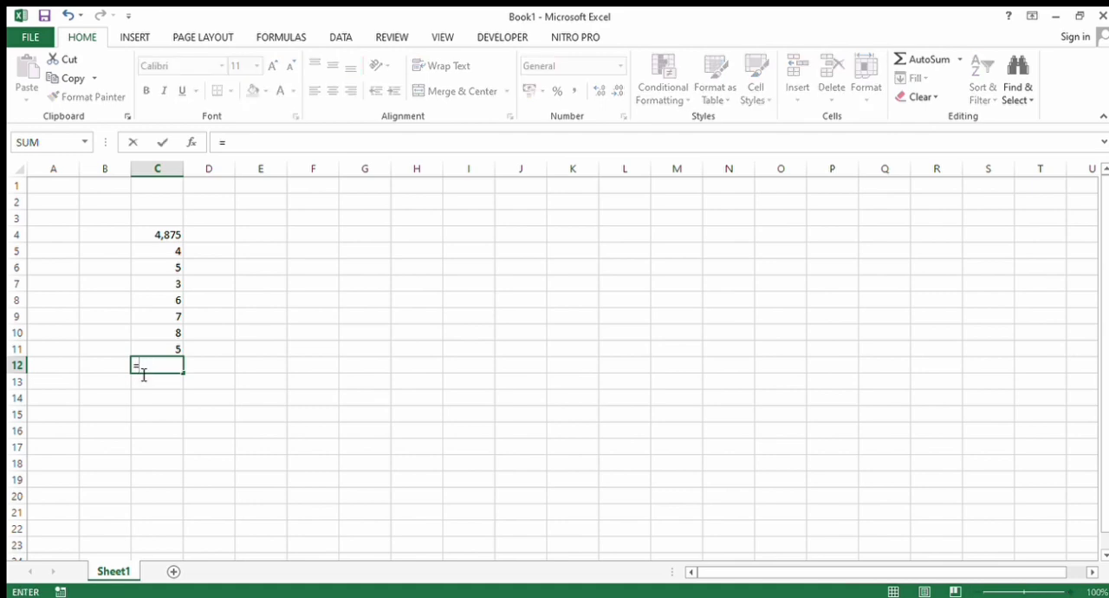
text(average)
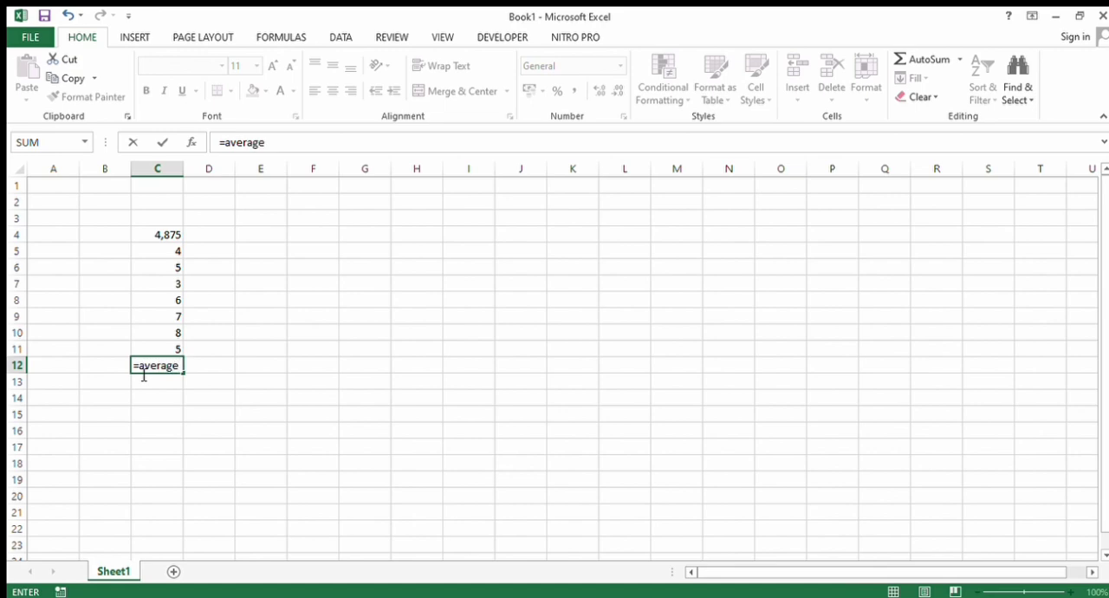
text(()
drag(160, 351, 146, 235)
key(Return)
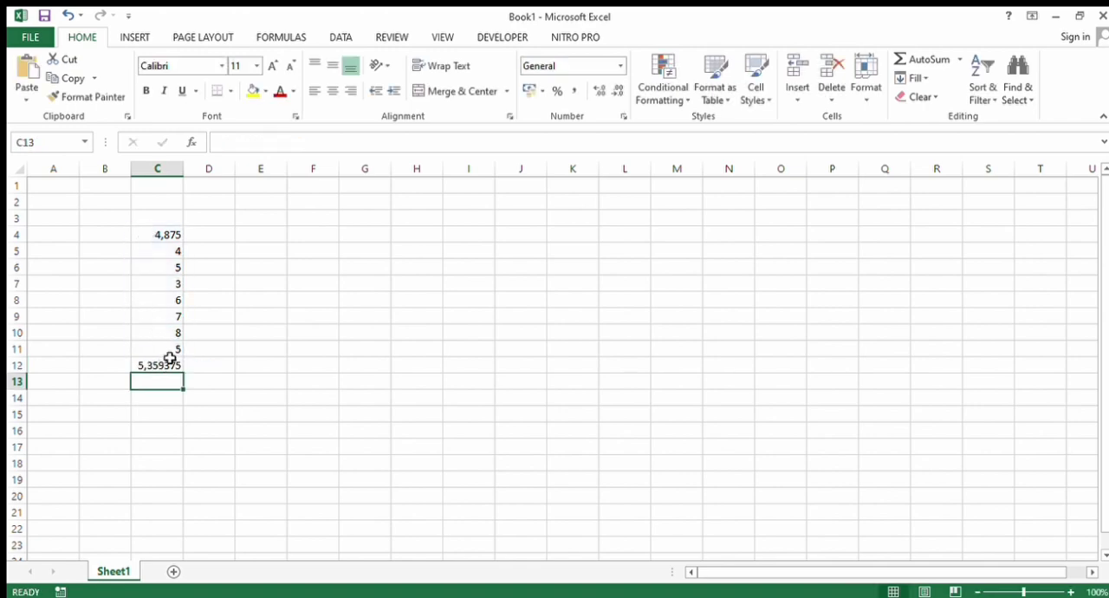
drag(173, 350, 155, 234)
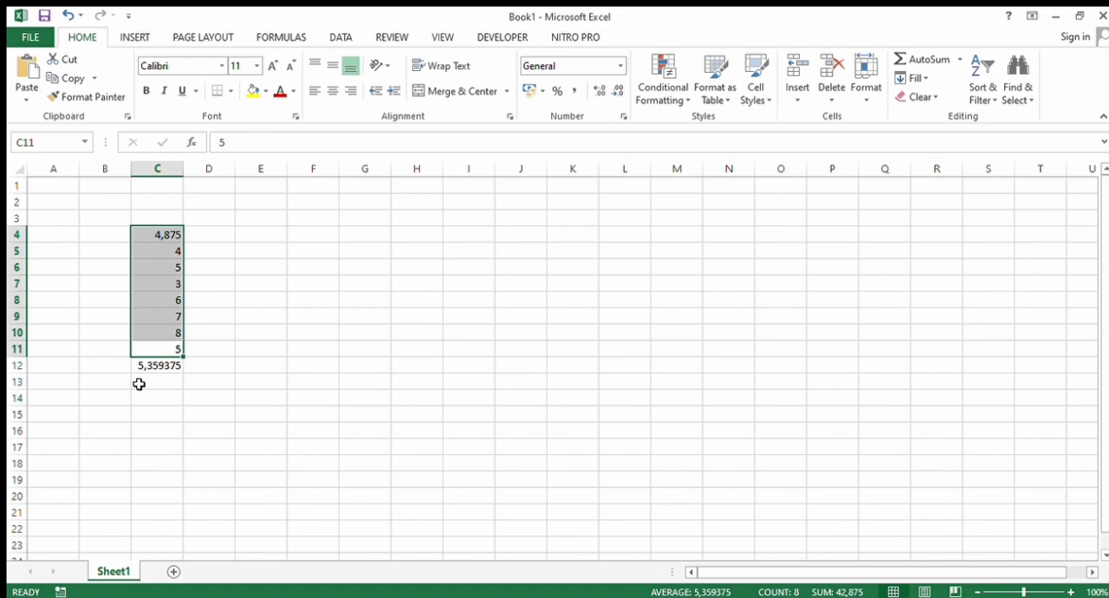
- Clear the values in column C and write the formula =if(c2=1"laki-laki";perempuan") in cell D5
click(223, 419)
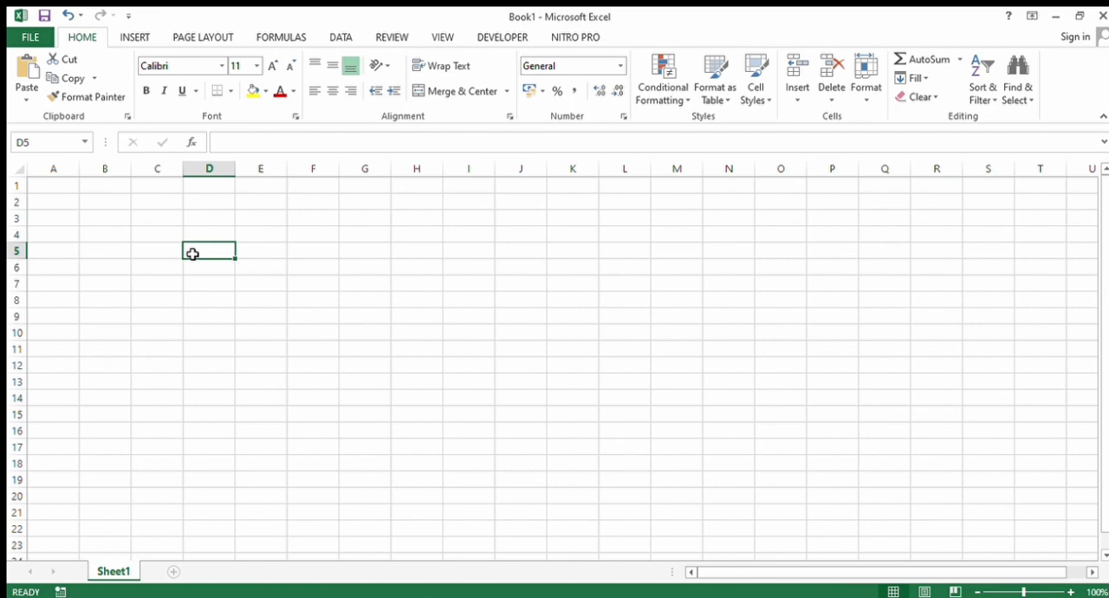
text(=if)
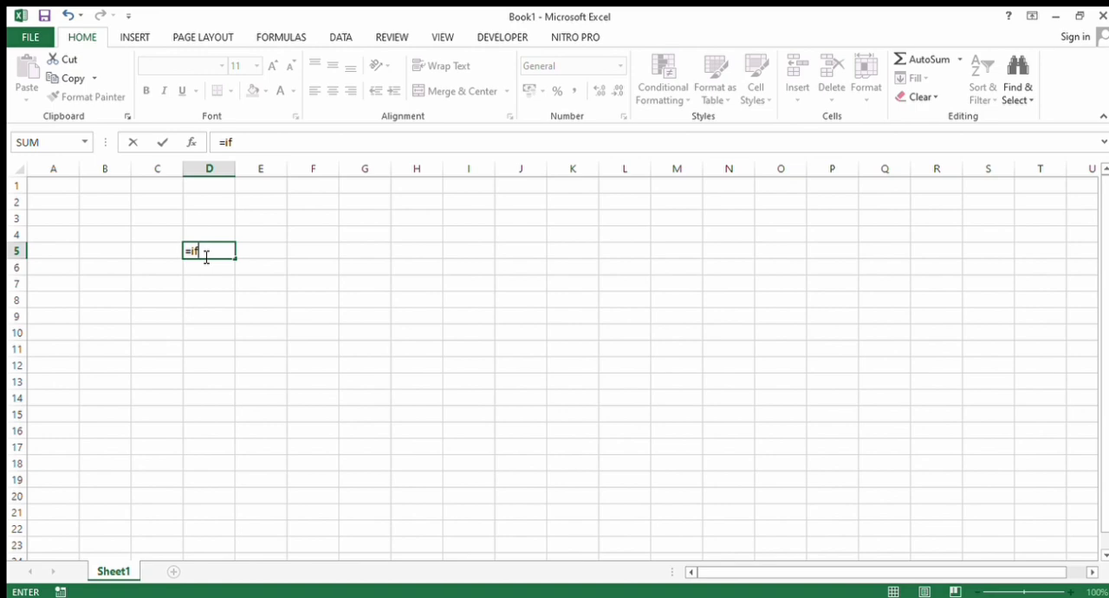
text(()
text(c2)
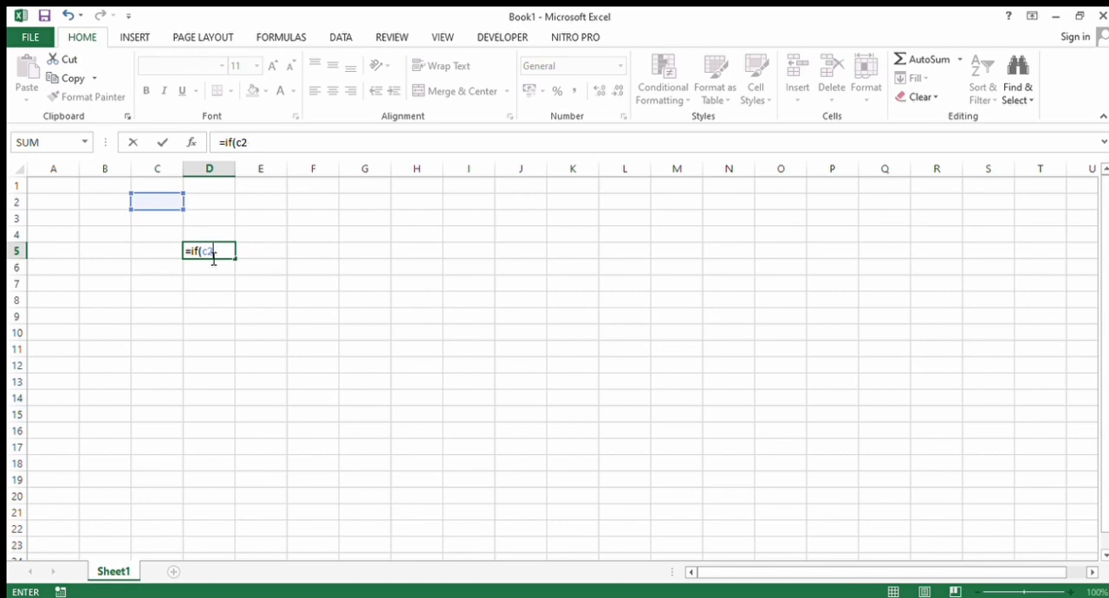
text(=1)
text("laki-laki)
text(")
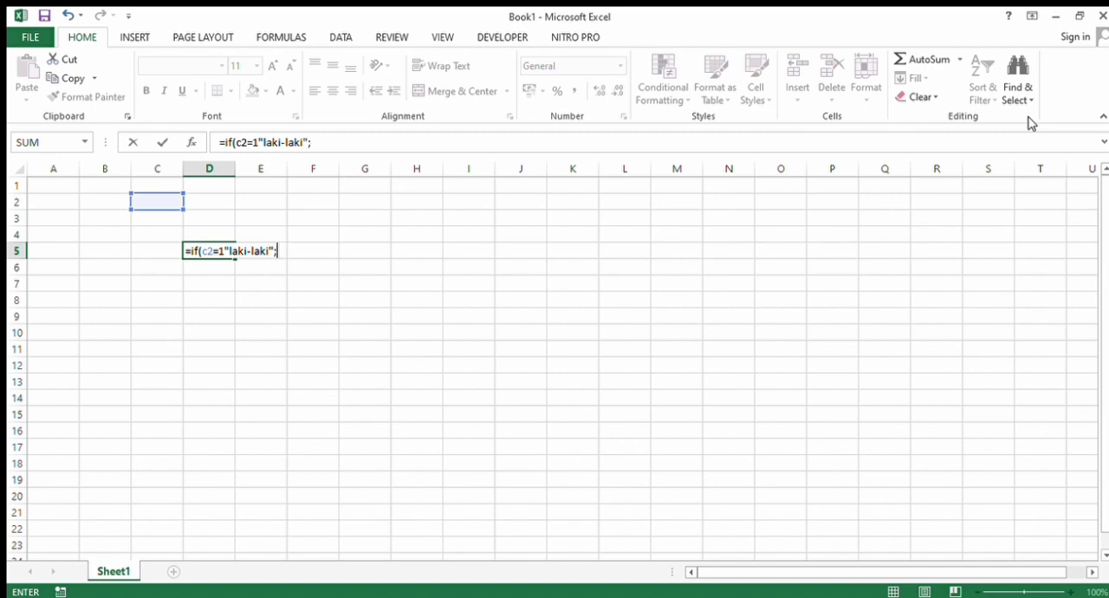
text(;peremp)
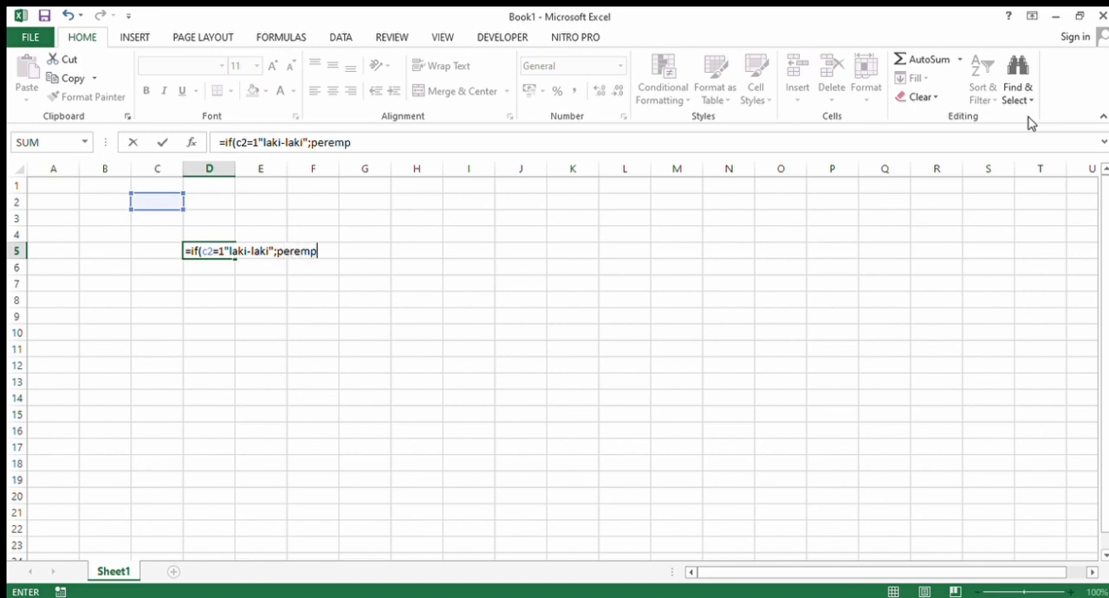
text(uan"))
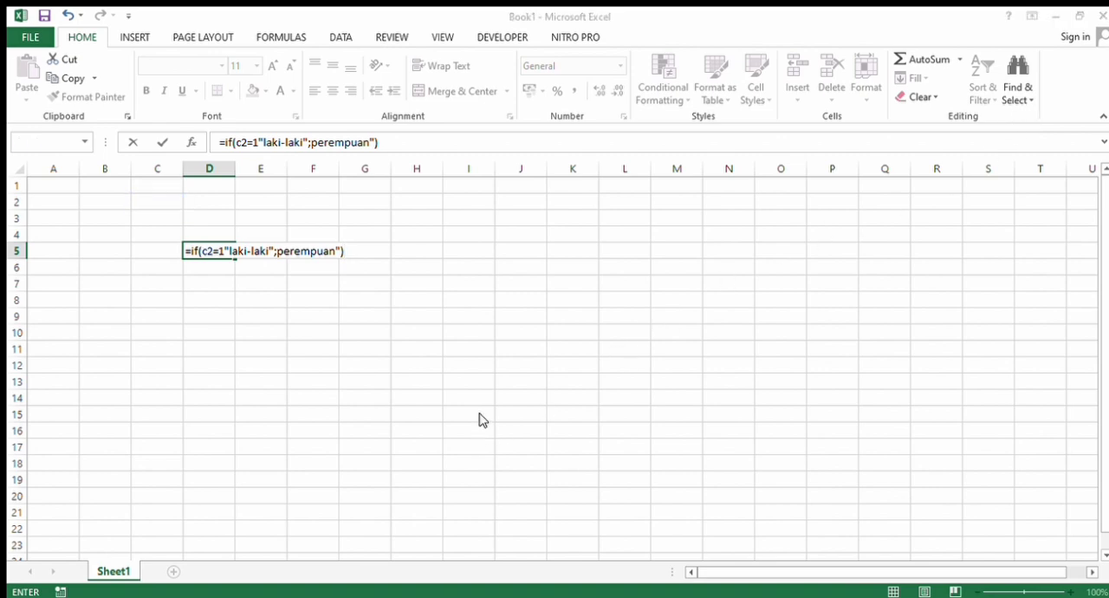
- Rewrite the part after c2= in the IF formula of cell D5 as 1:"laki-laki"
click(520, 396)
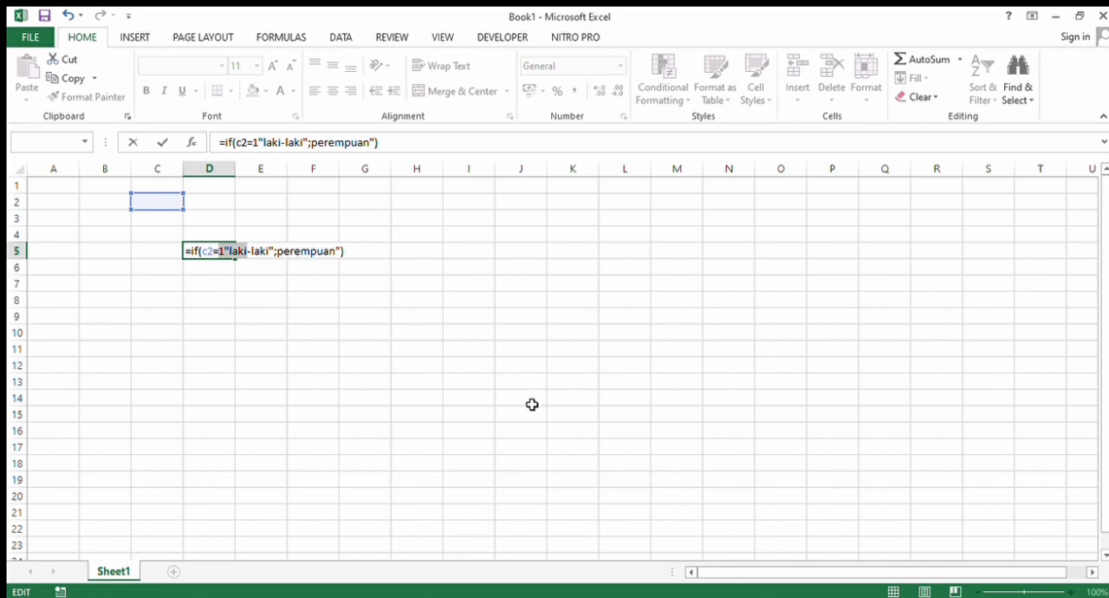
click(360, 337)
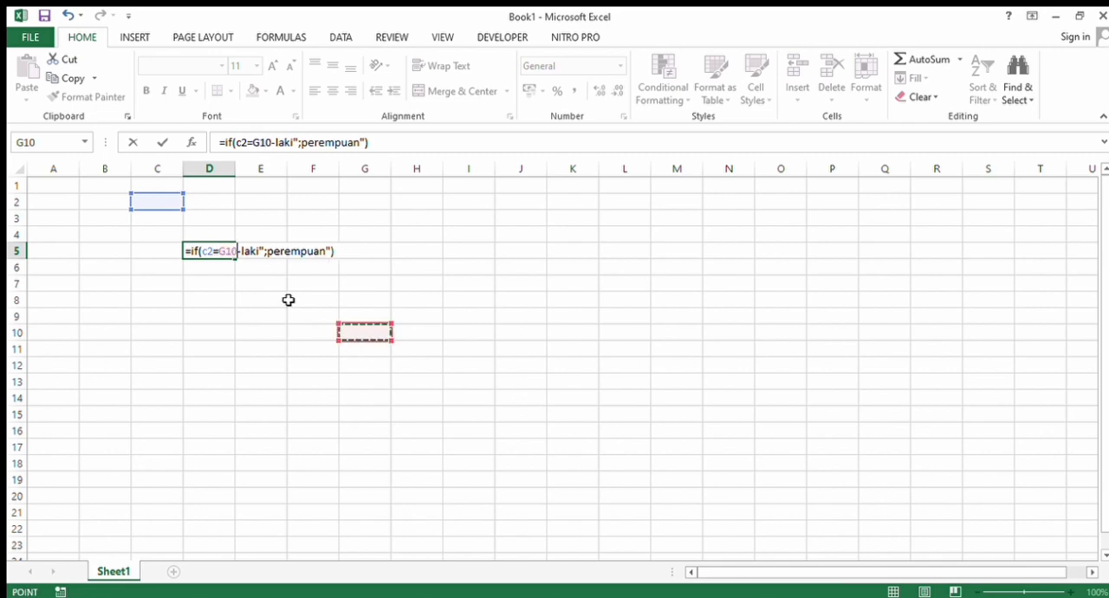
click(236, 254)
key(BackSpace)
key(BackSpace)
key(BackSpace)
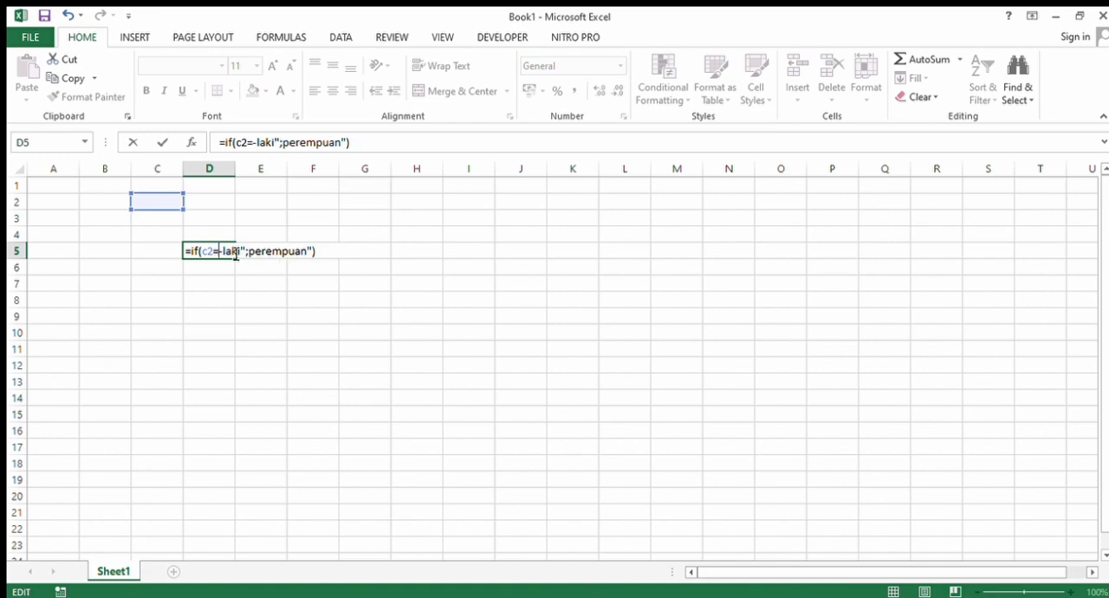
text(1)
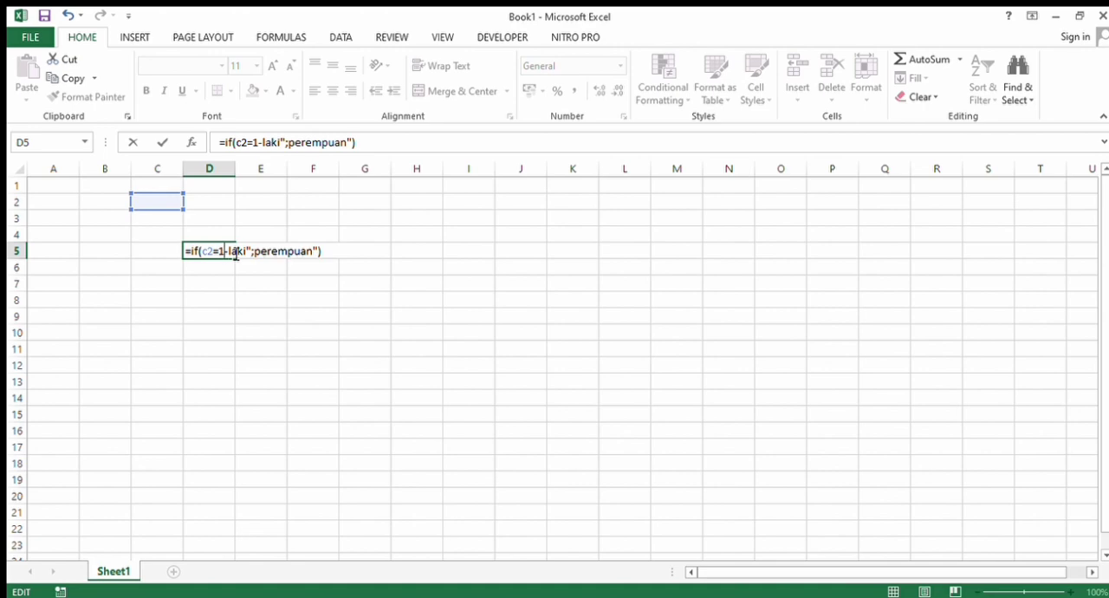
text(:l)
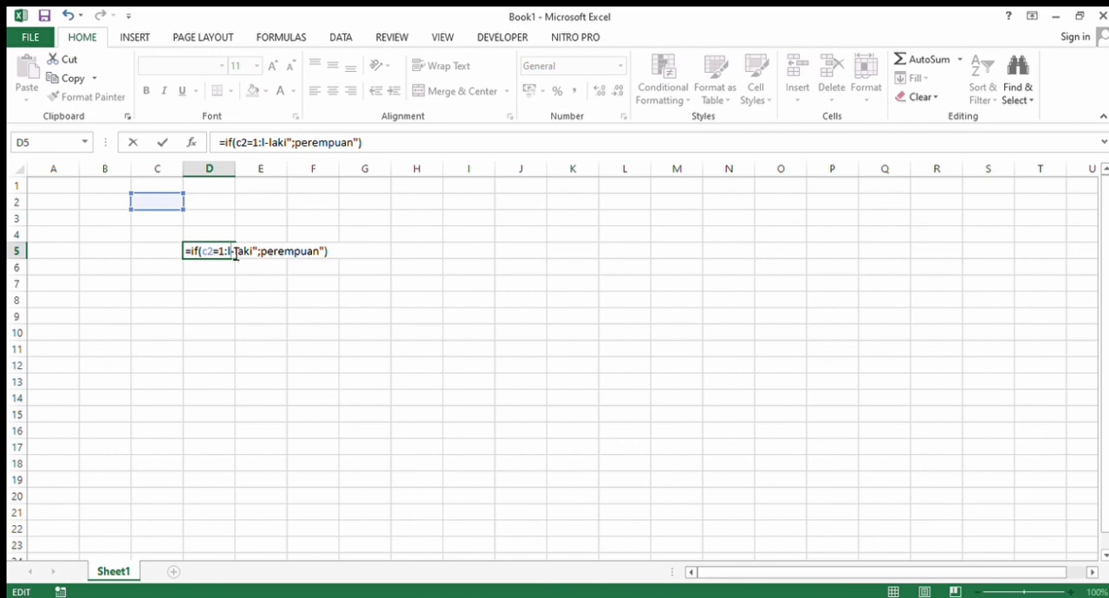
key(BackSpace)
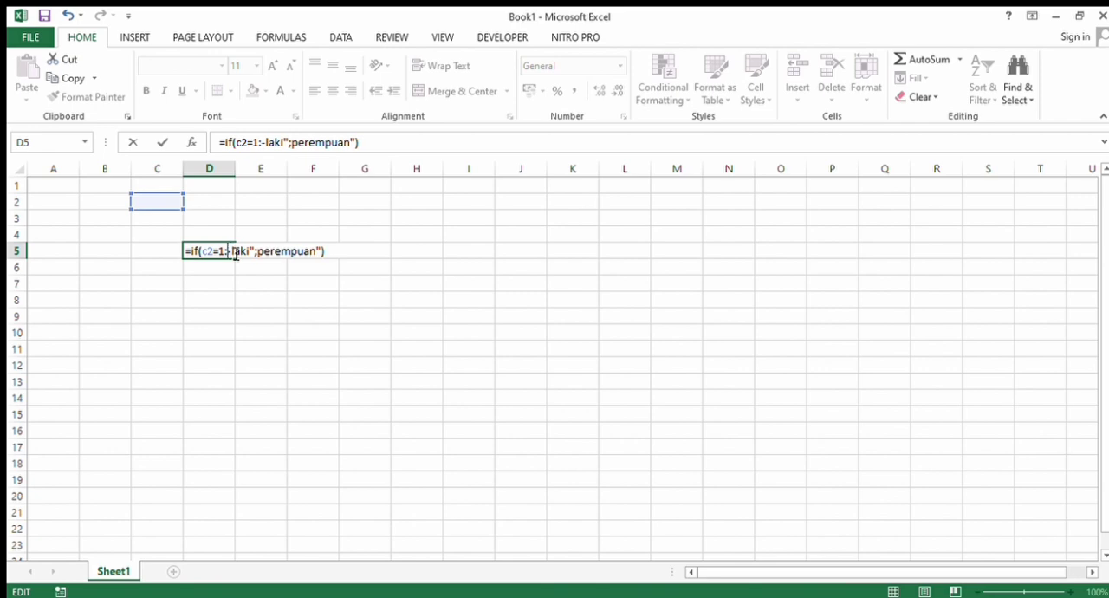
text(')
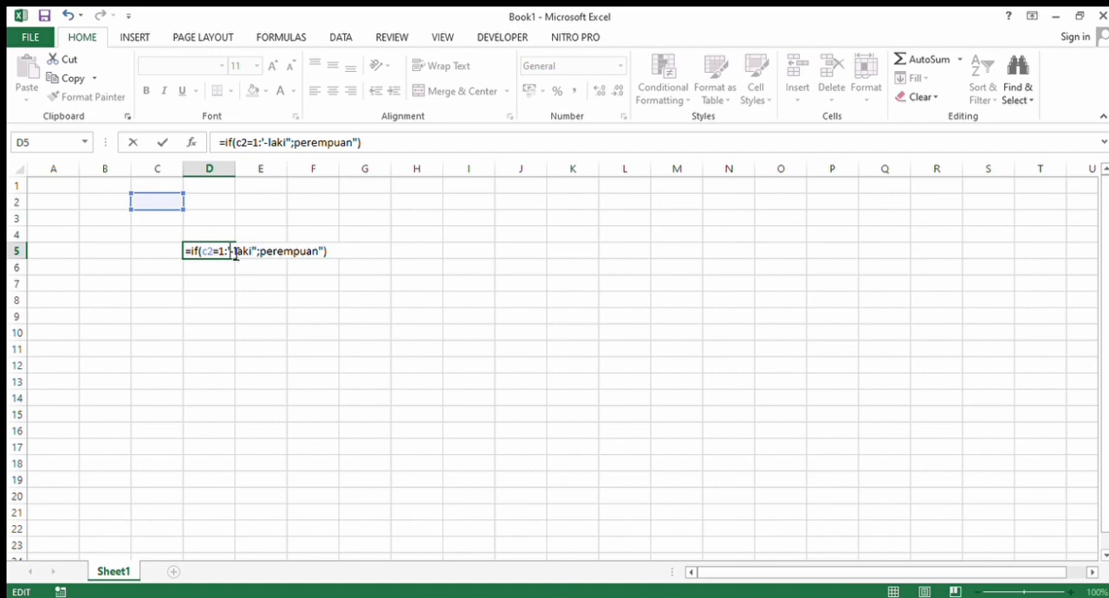
key(BackSpace)
text(")
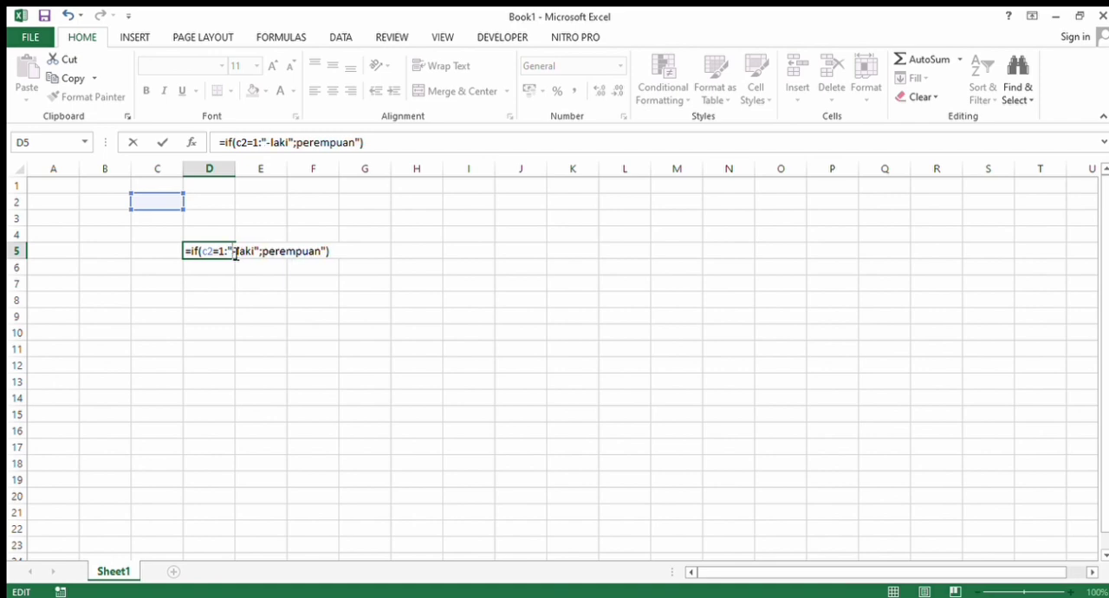
text(laki)
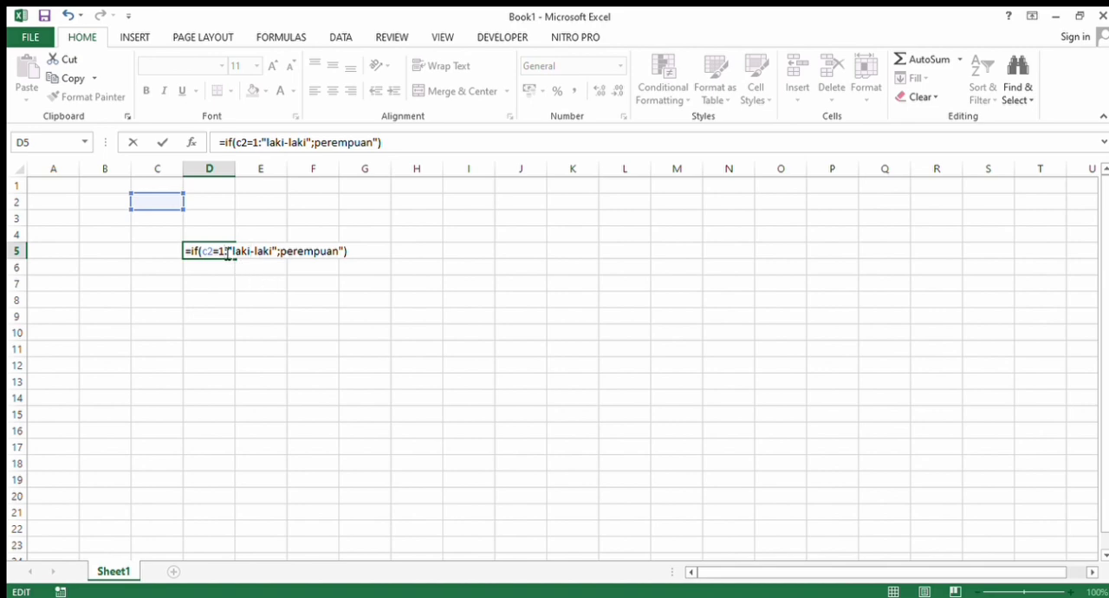
- Replace the colon in the IF formula with a semicolon so the beginning reads =if(c2=1;"laki-laki"
click(227, 252)
key(BackSpace)
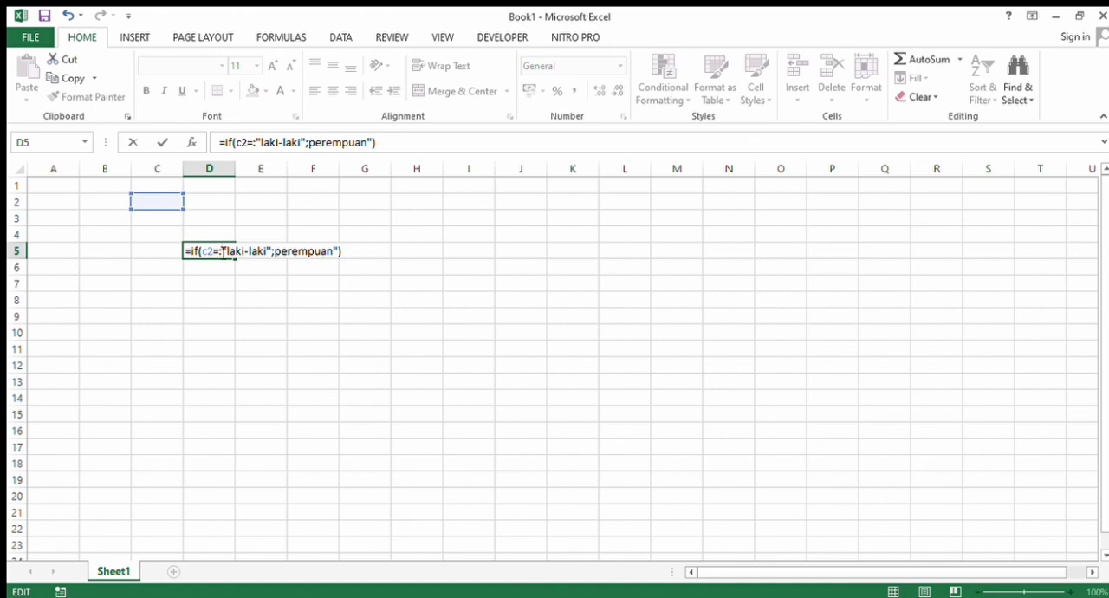
key(Delete)
text(1)
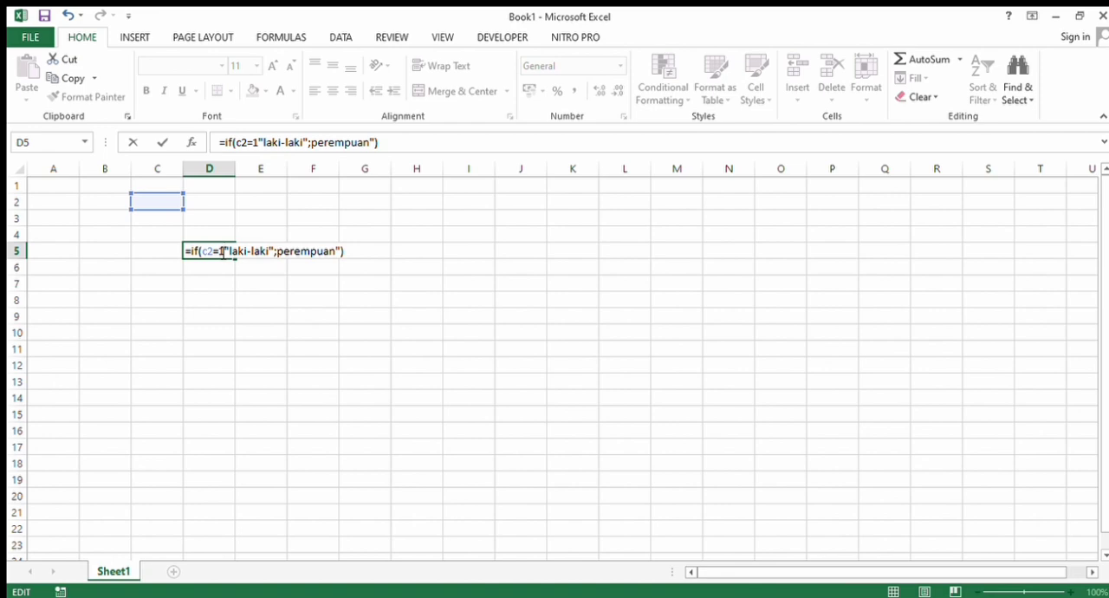
text(;)
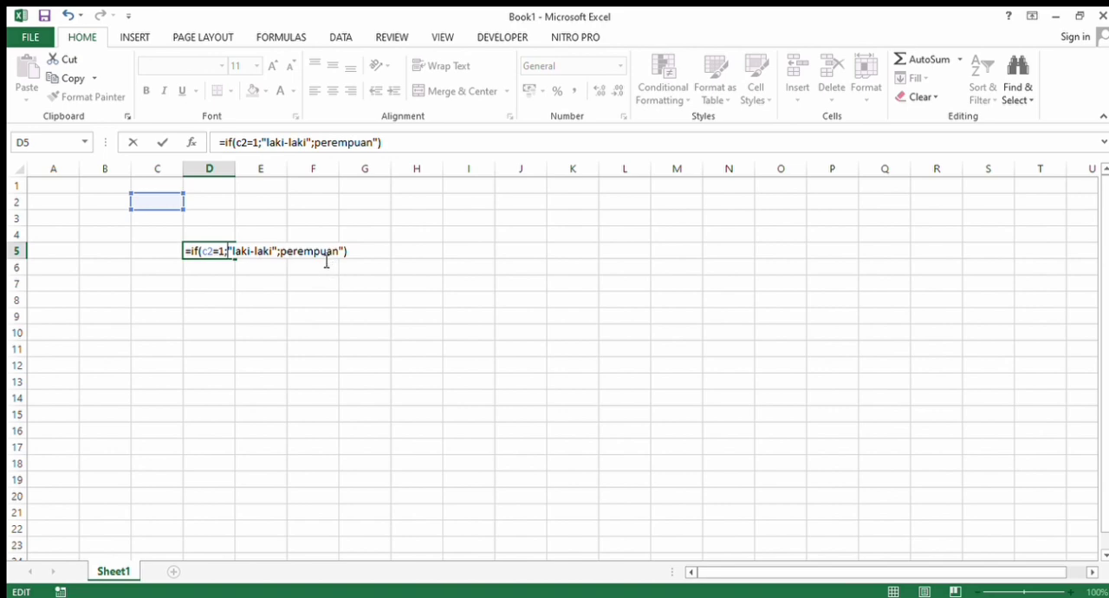
- Complete the IF formula in D5 as =IF(C2=1;"laki-laki";"perempuan") and test it with the value 2 in cell C2
key(Return)
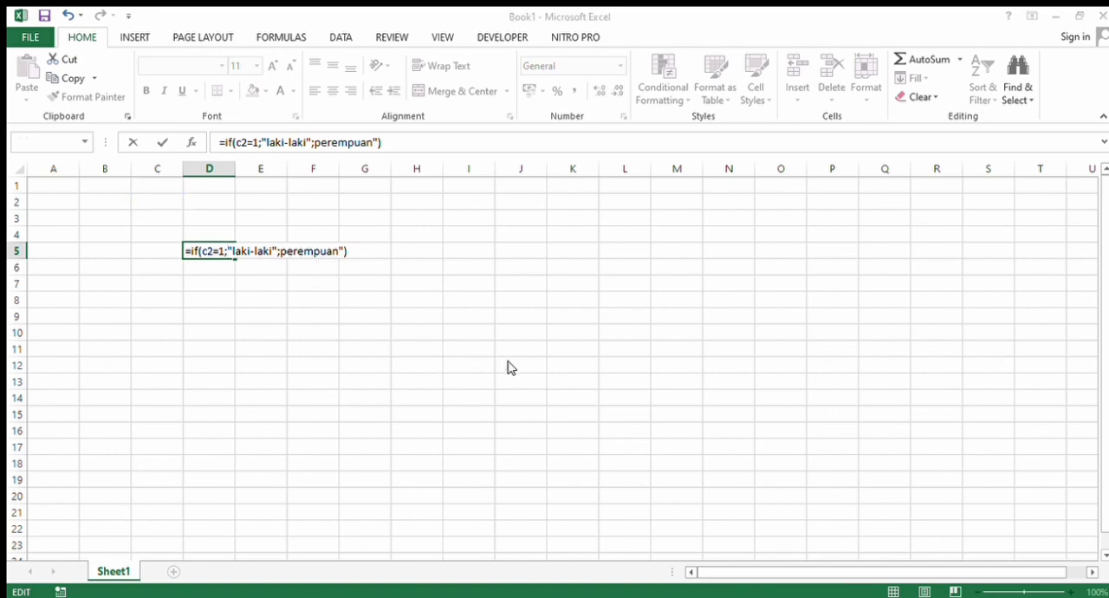
key(Return)
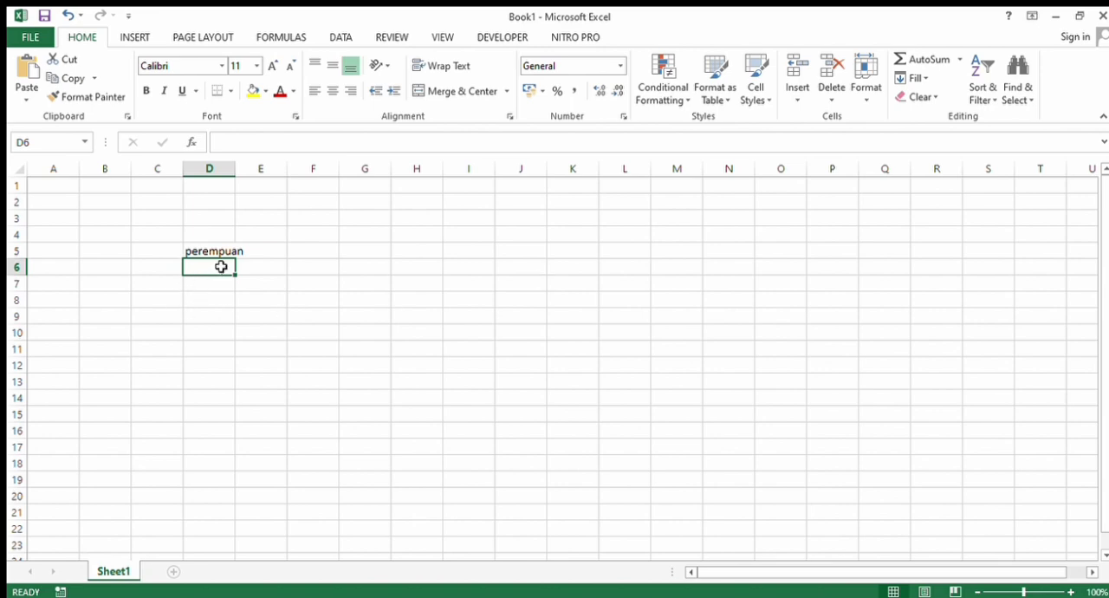
click(155, 204)
text(2)
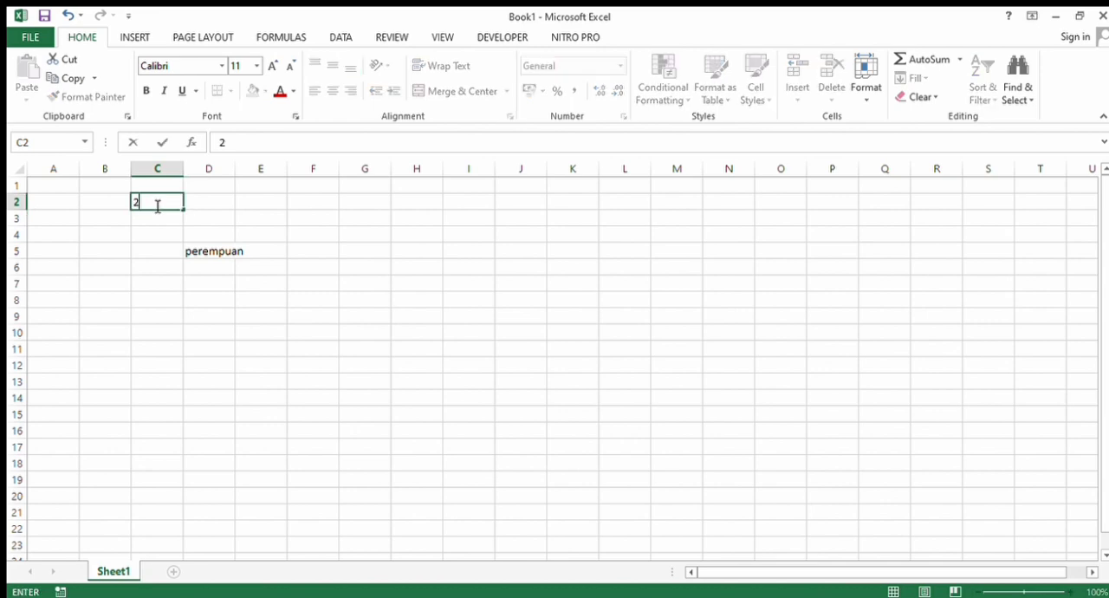
click(217, 257)
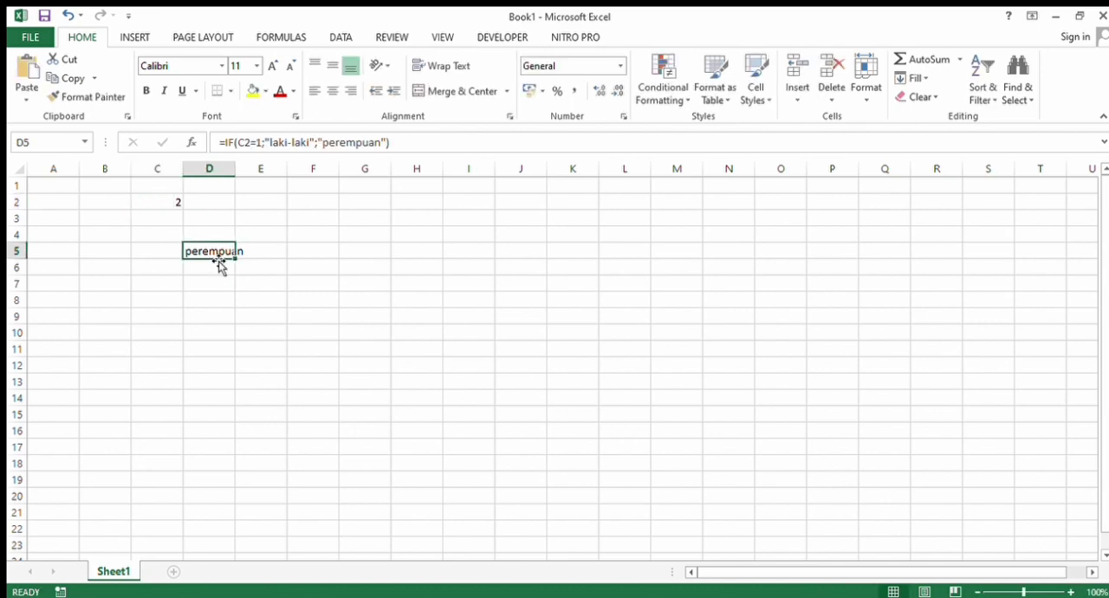
click(219, 263)
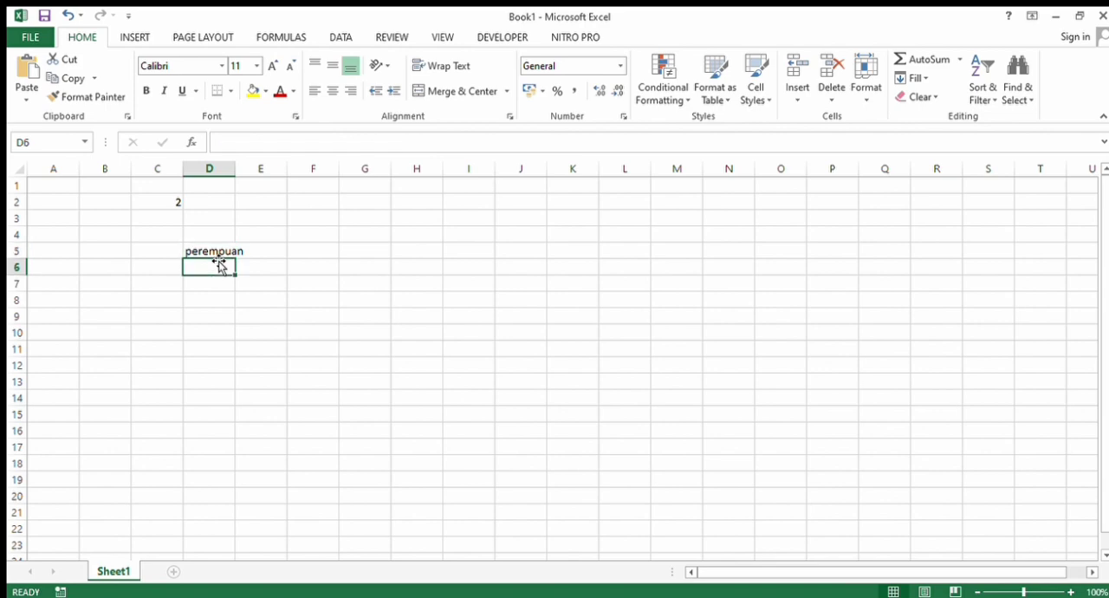
click(217, 250)
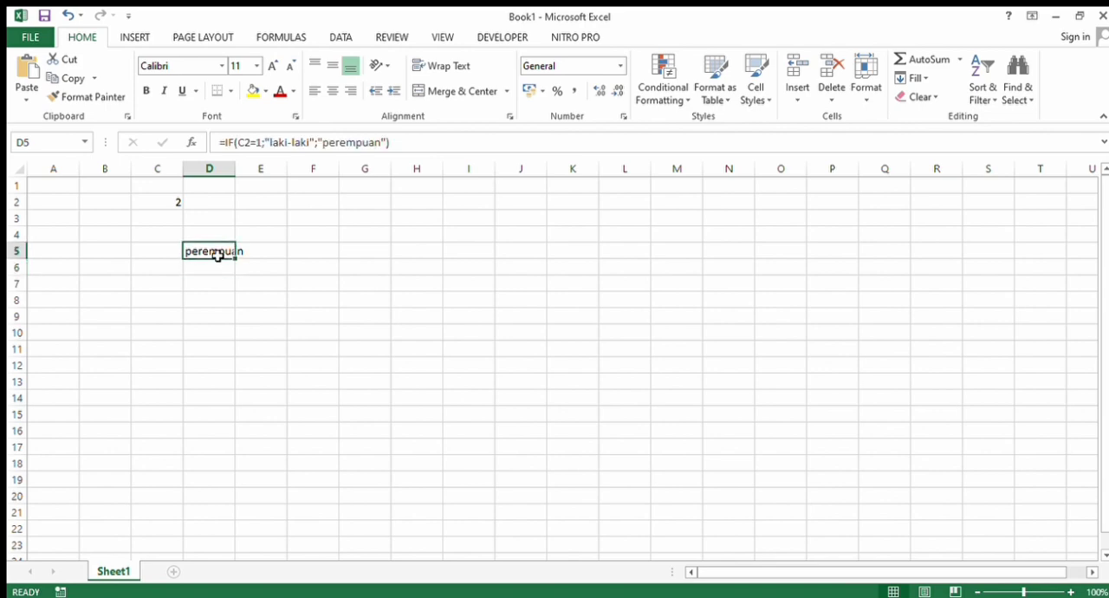
- Replace the value in cell C2 with 1 to test the other IF outcome
click(163, 206)
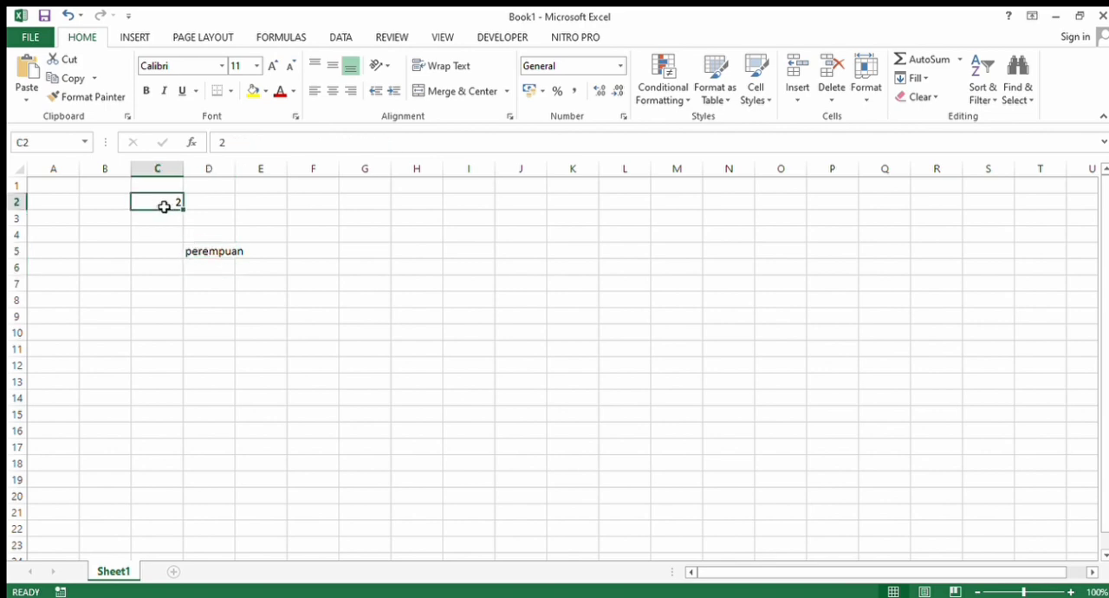
key(BackSpace)
text(1)
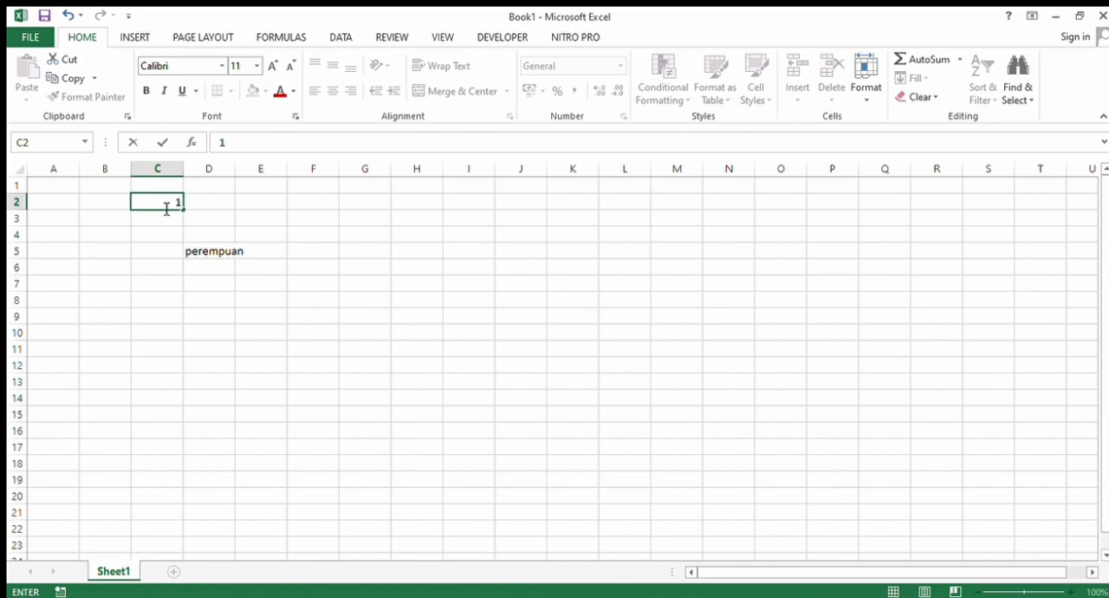
key(Return)
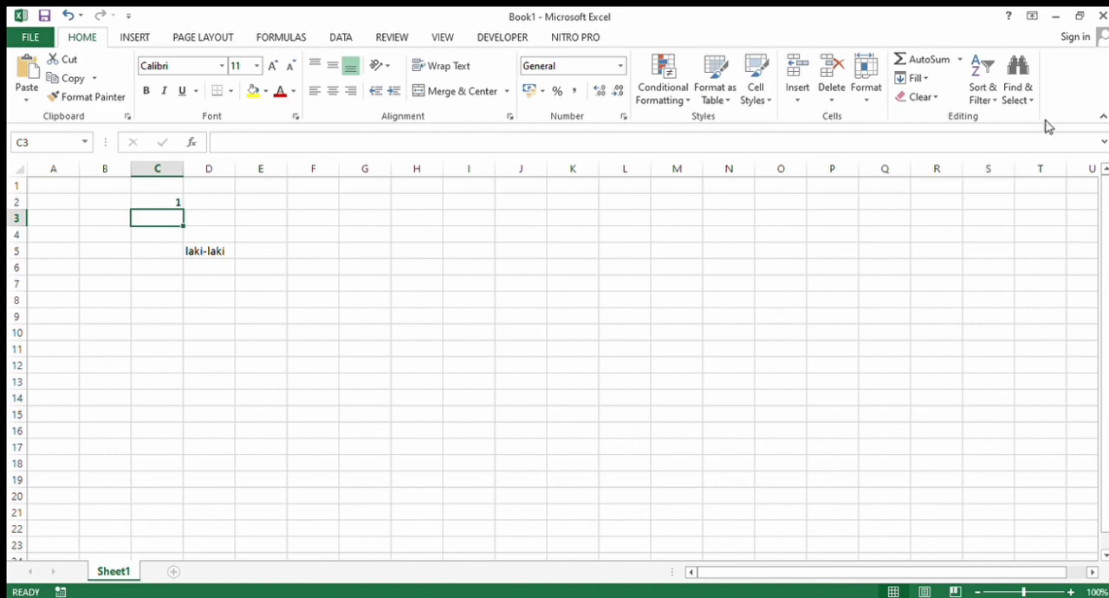
- Clear the test value in cell C2 and the IF formula in cell D5
click(160, 203)
key(BackSpace)
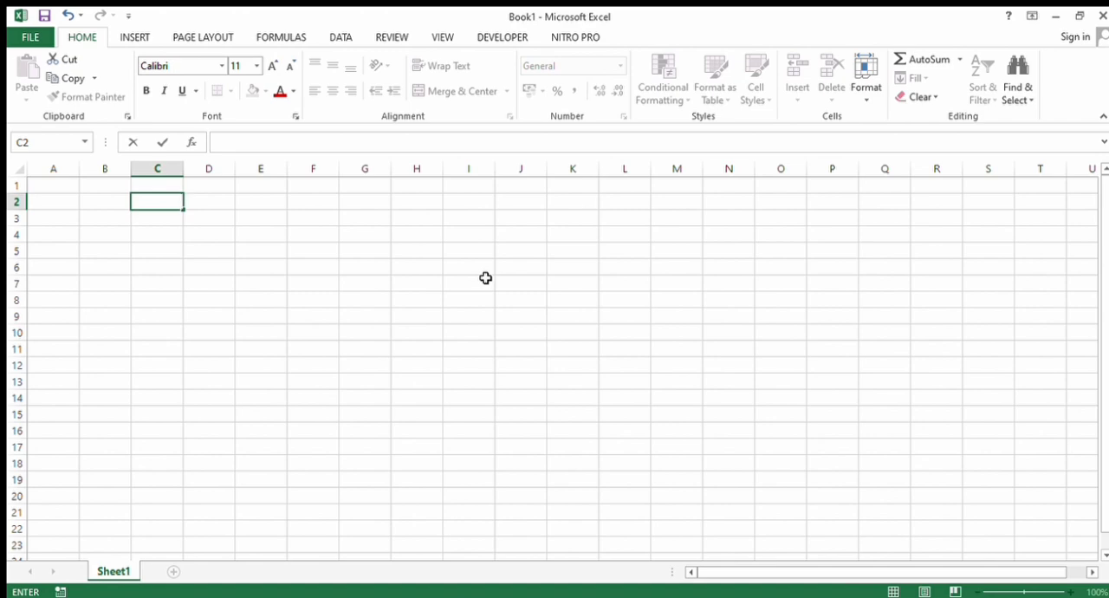
text(=)
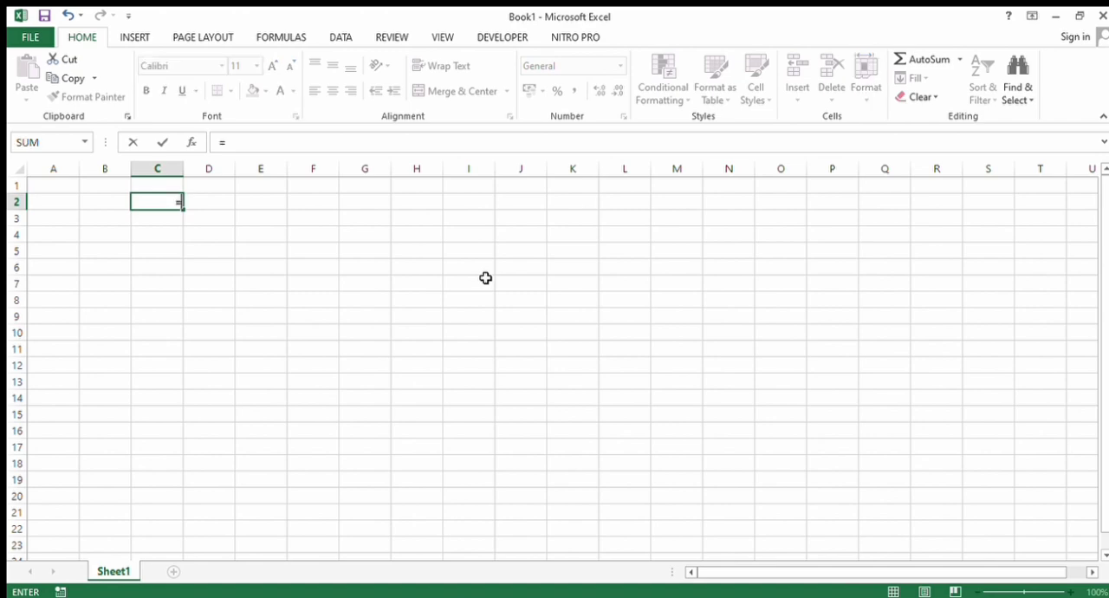
key(BackSpace)
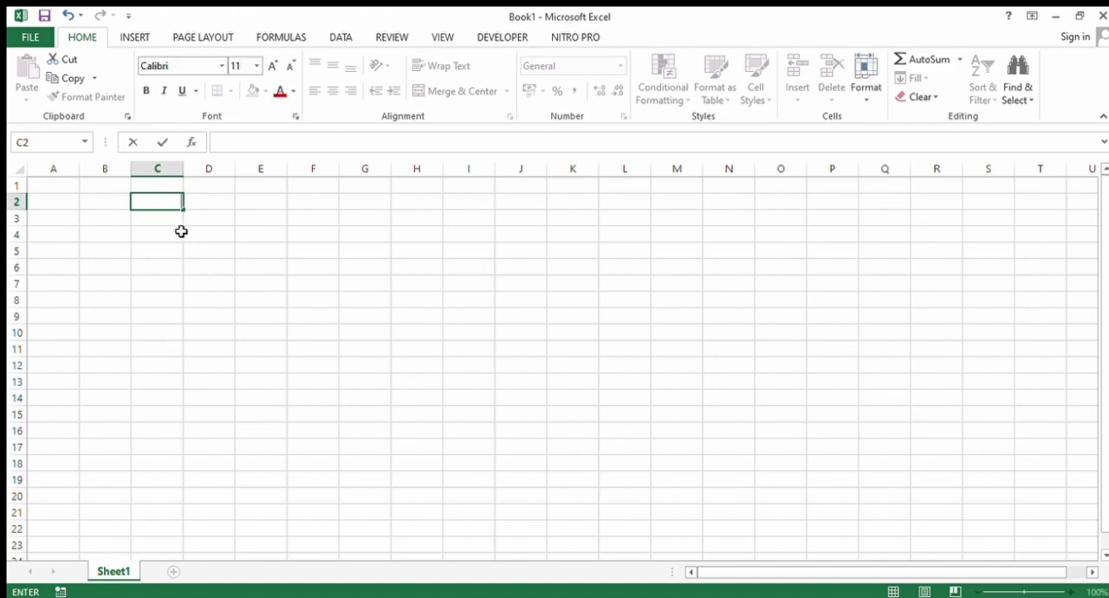
- Count directly listed values in cell C2 with the formula =count(4;5;3;2;3;4;) and check the entered formula
key(F2)
text(=cou)
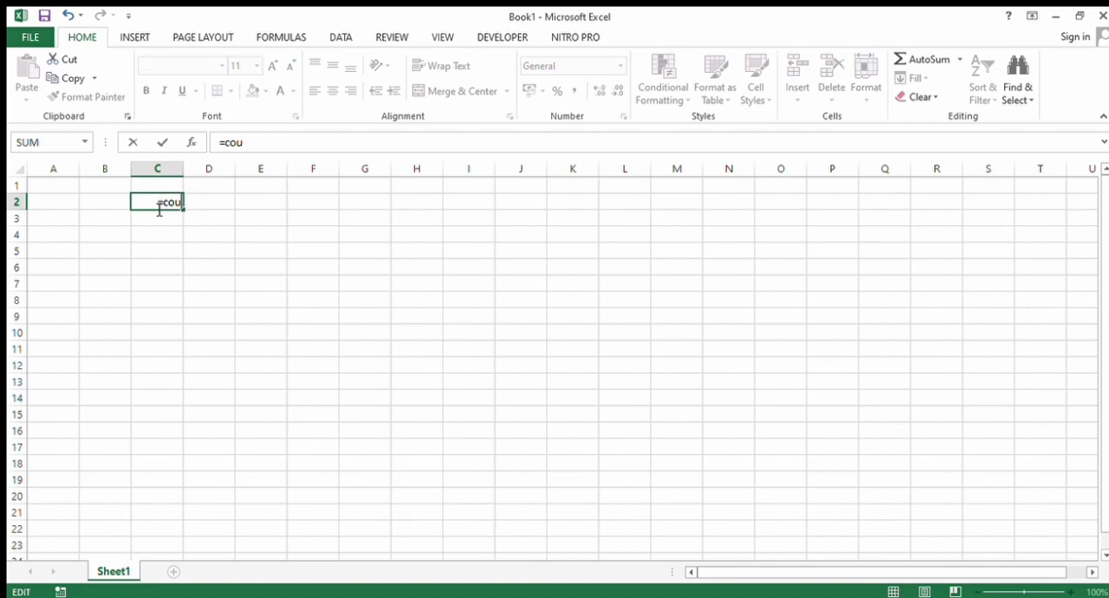
text(nt()
text(4;5)
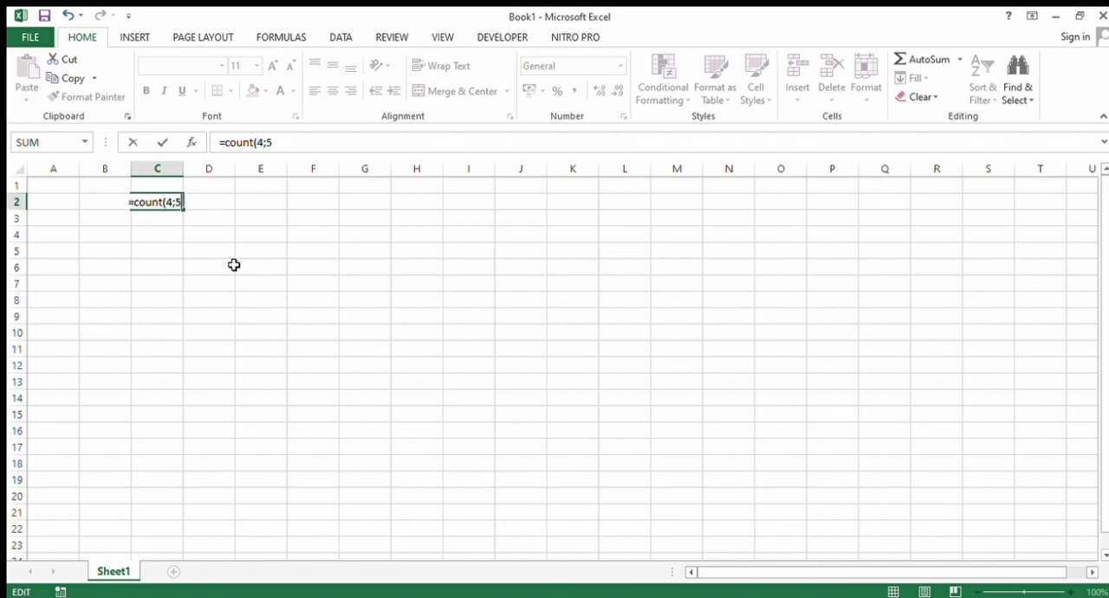
text(;3;2;3;4;)
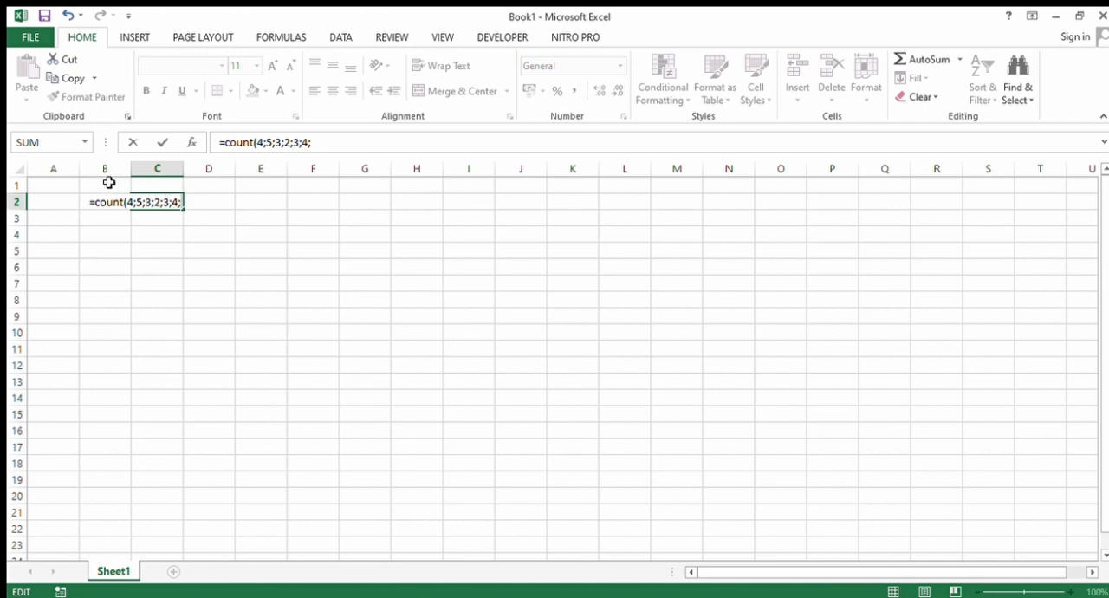
key(Return)
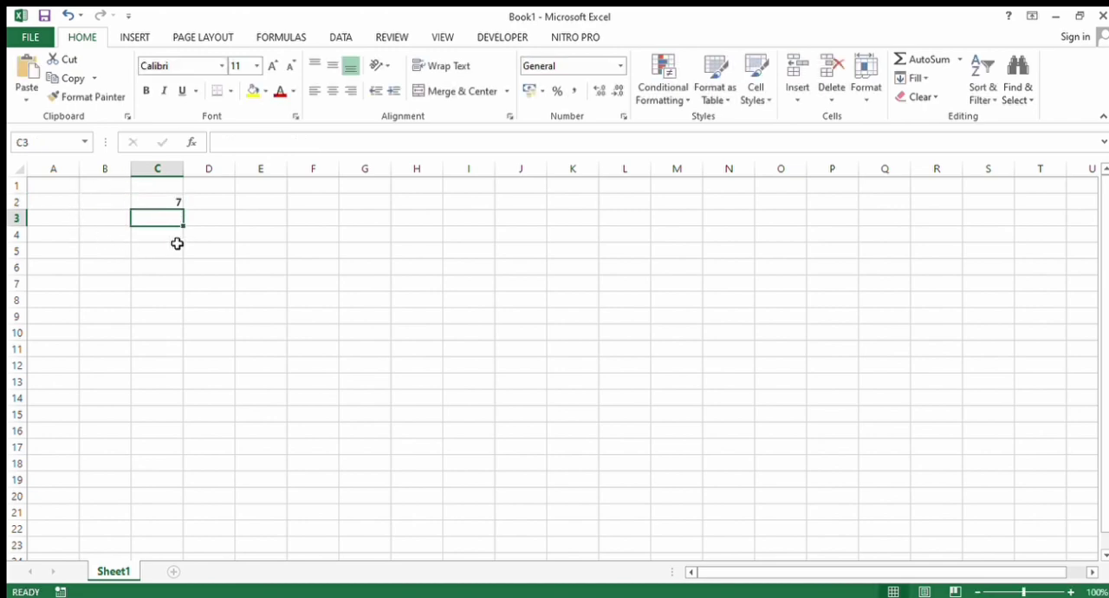
click(150, 200)
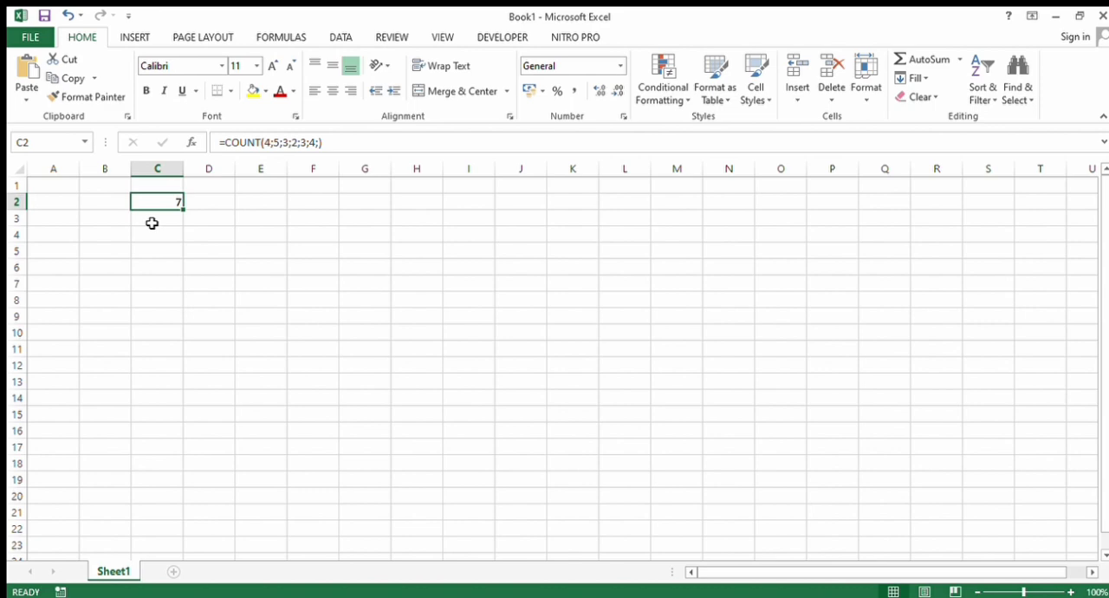
- Enter the letters f, d, g, h, t and g in cells C3 to C8
click(151, 224)
text(f)
key(Return)
text(d)
key(Return)
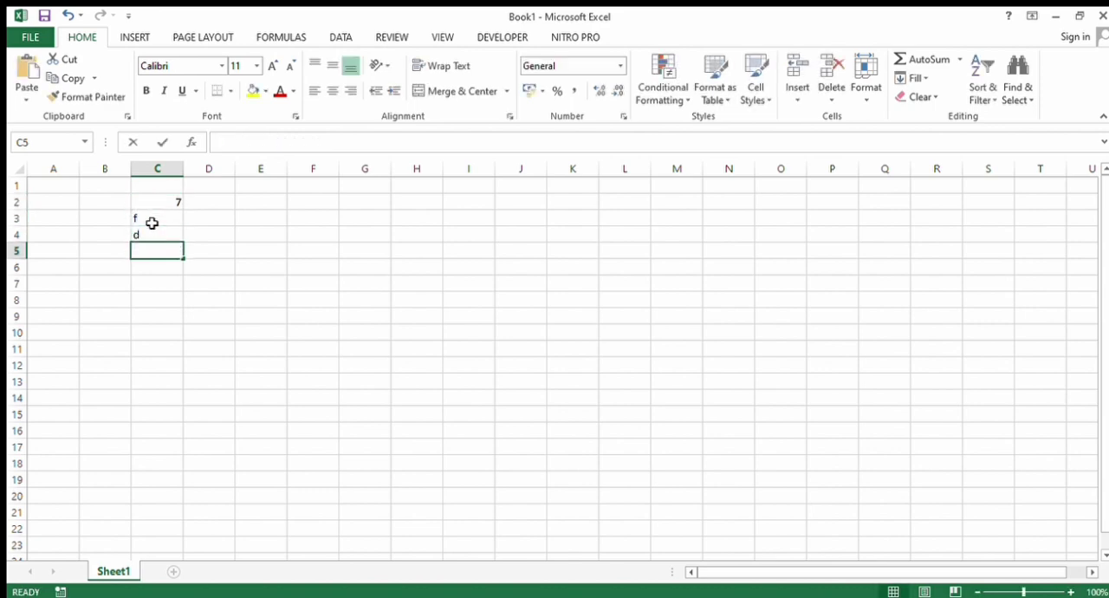
text(g)
key(Return)
text(h)
key(Return)
text(t)
key(Return)
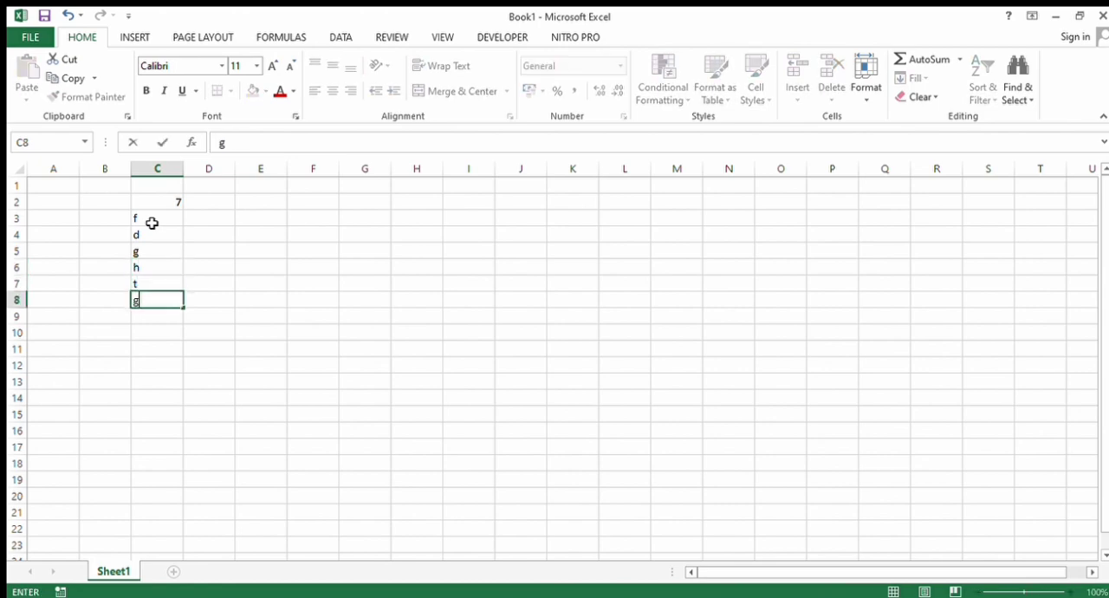
text(g)
key(Return)
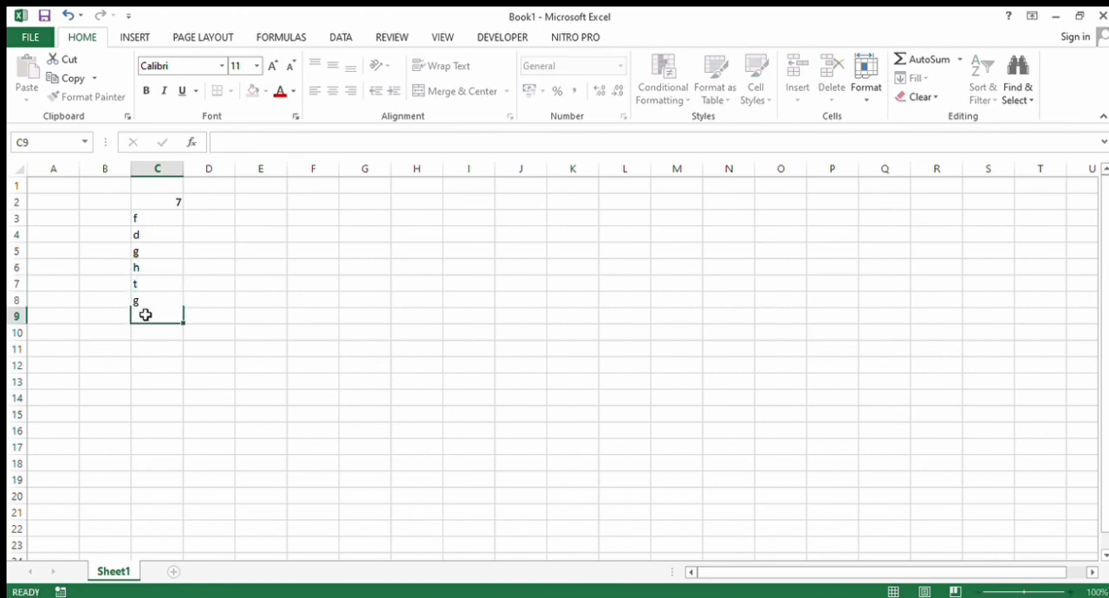
- Count the range C2:C8 in cell C9 with the COUNT function
text(=count)
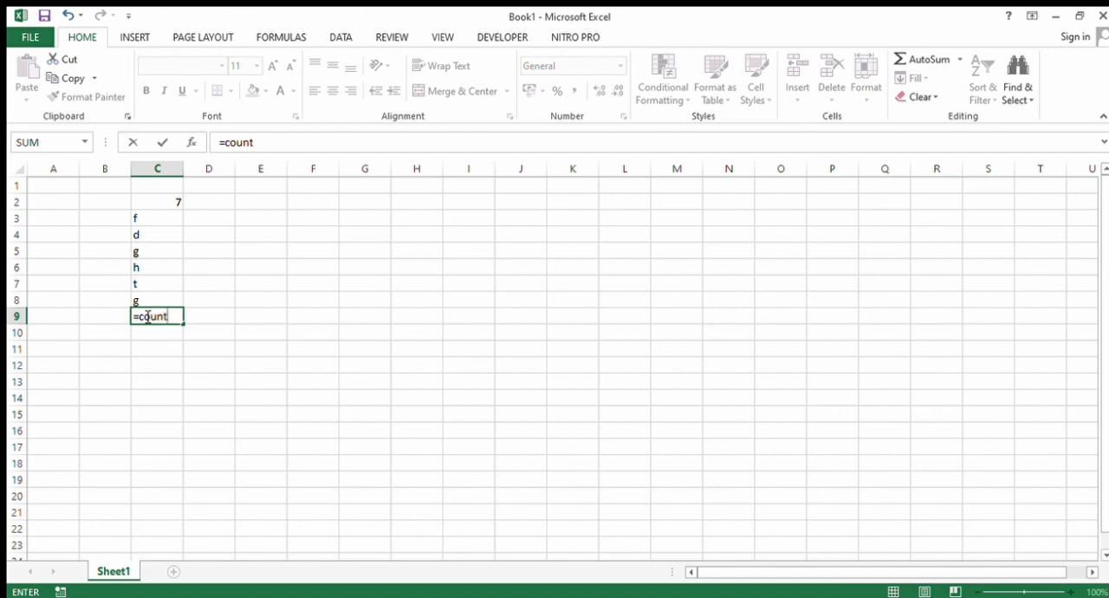
text(()
drag(149, 303, 148, 208)
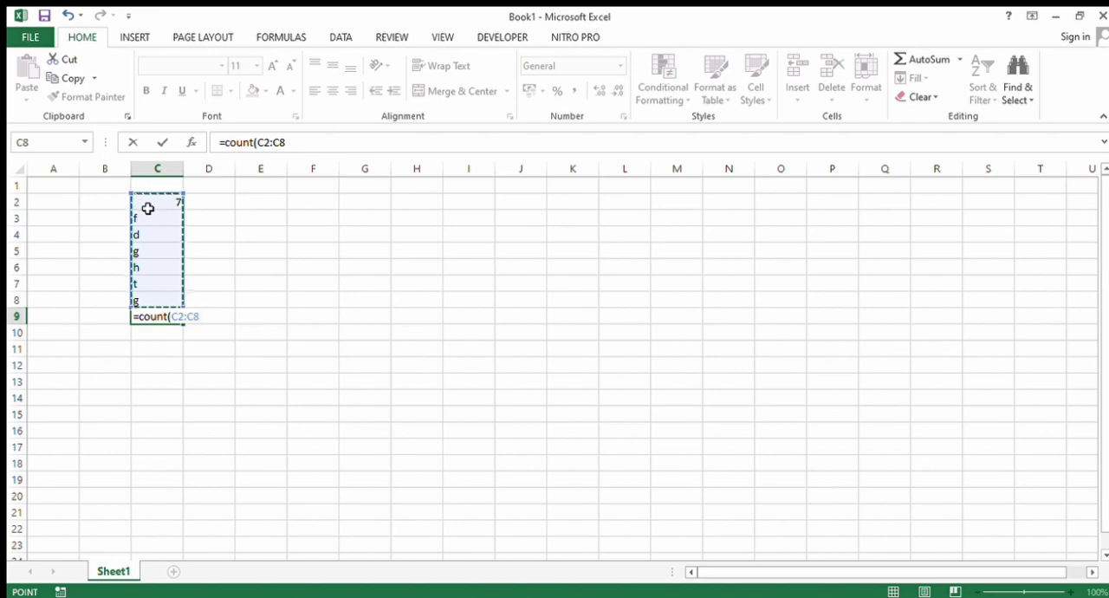
key(Return)
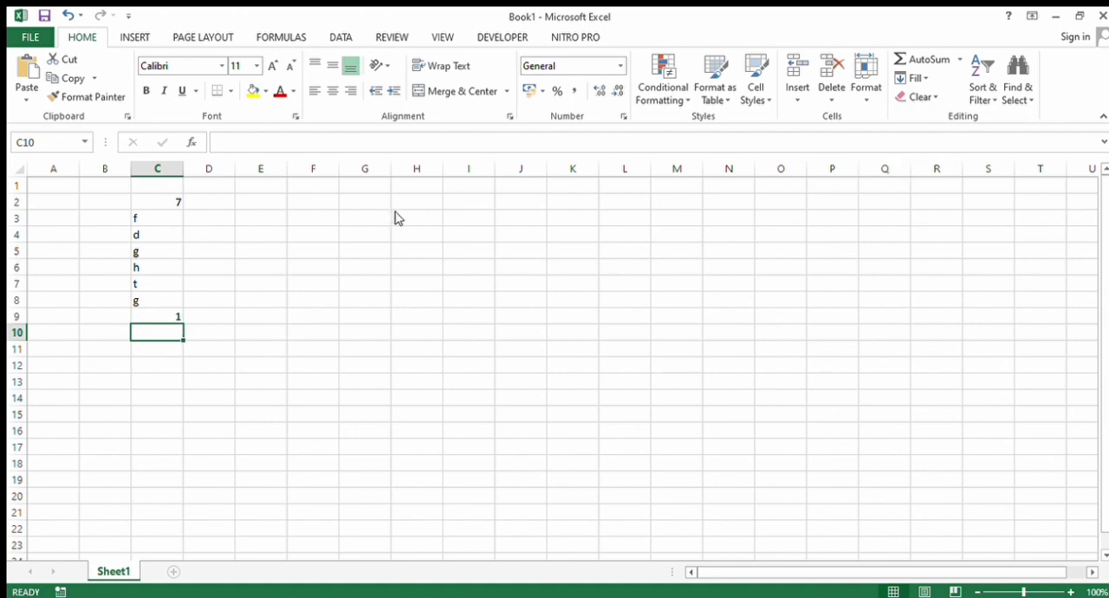
- Clear the COUNT formula in cell C9 and all the letters in cells C3 to C8
click(177, 314)
key(BackSpace)
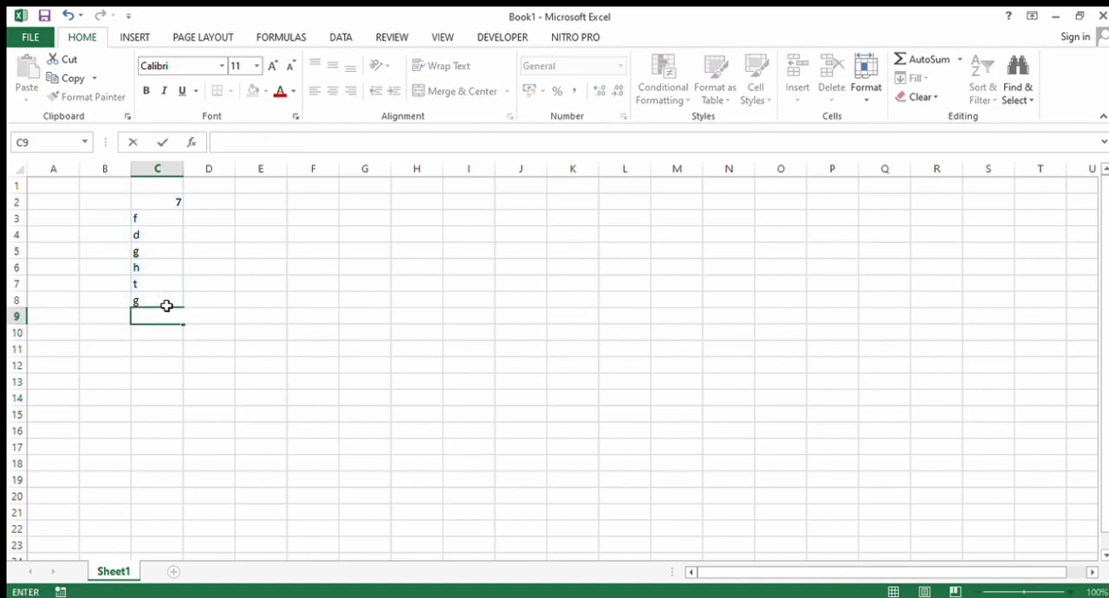
click(165, 303)
key(BackSpace)
click(165, 281)
key(BackSpace)
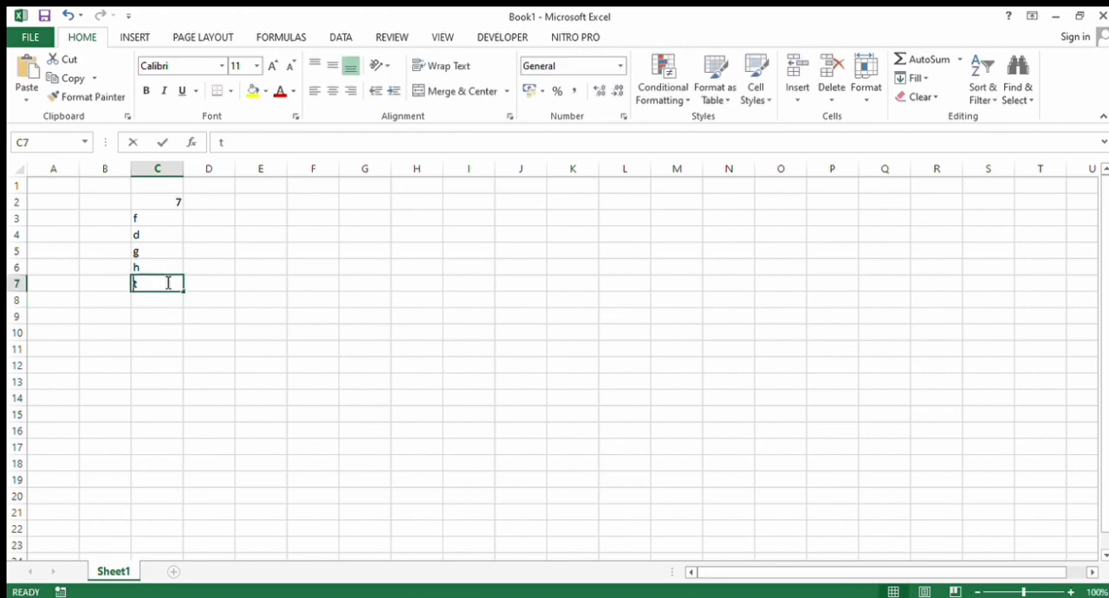
click(165, 280)
click(167, 271)
key(BackSpace)
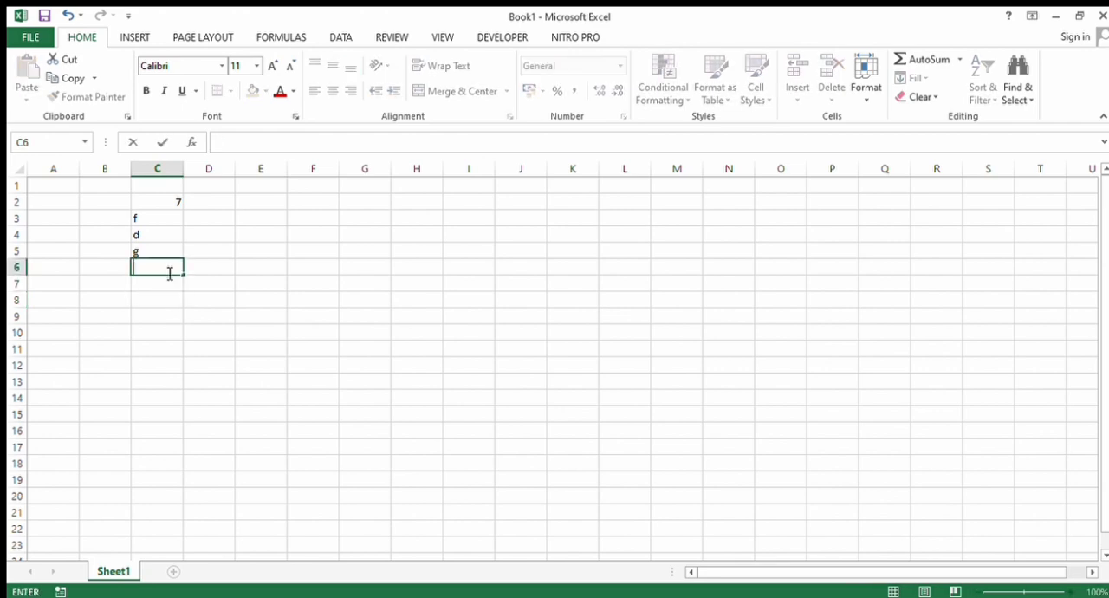
click(168, 250)
key(BackSpace)
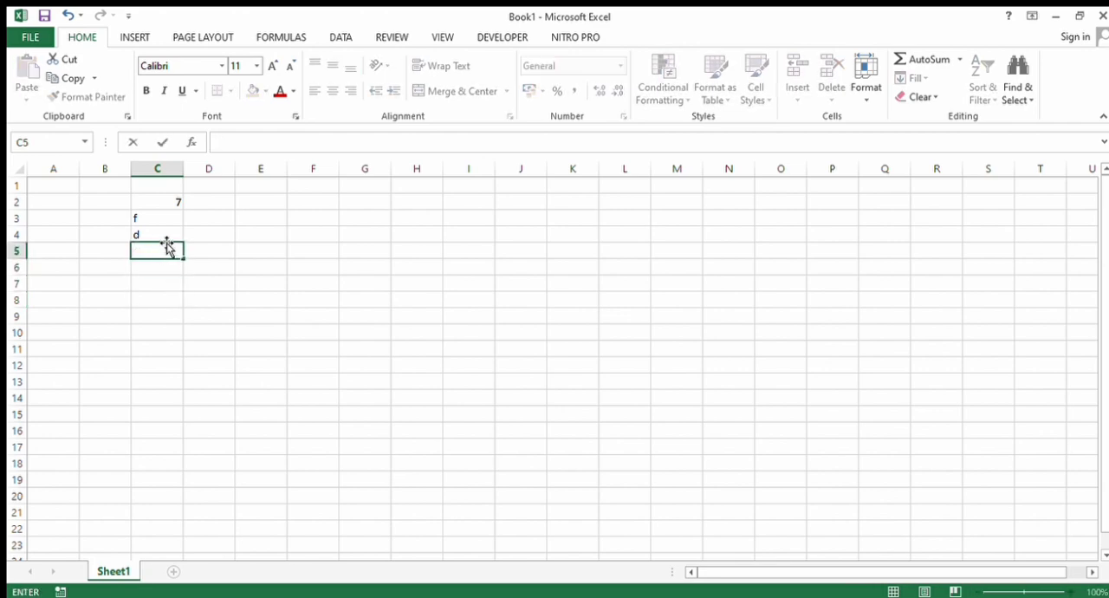
click(166, 241)
key(BackSpace)
click(167, 231)
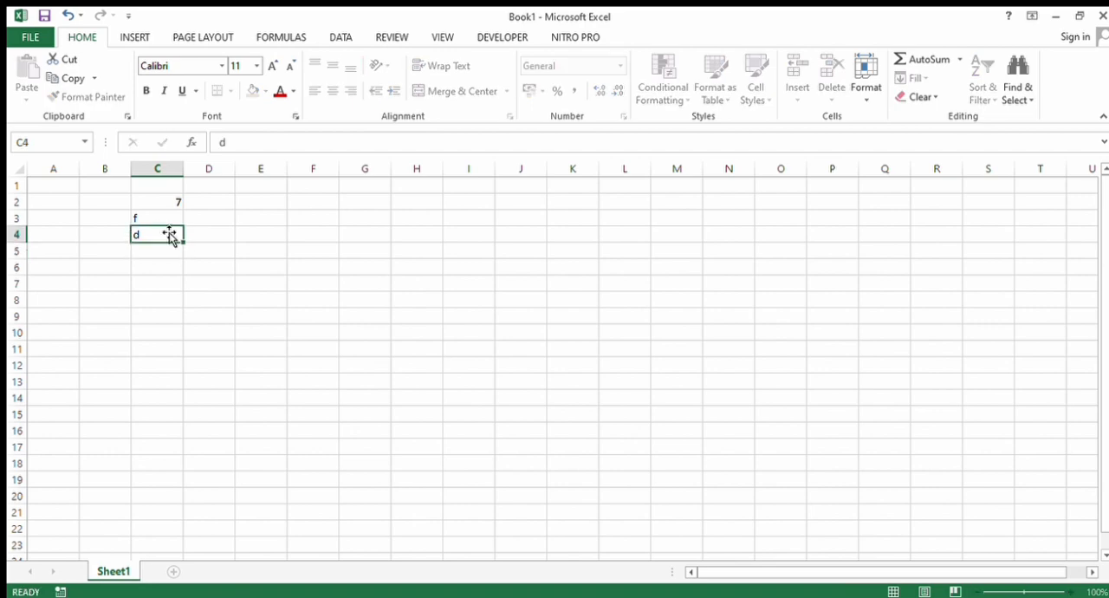
key(BackSpace)
click(169, 221)
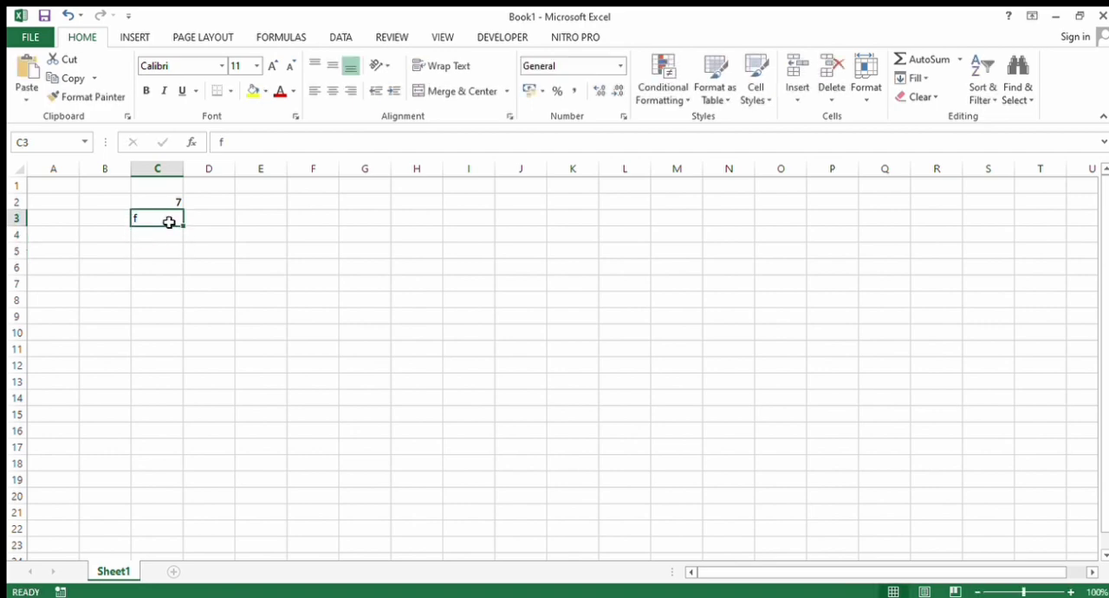
key(BackSpace)
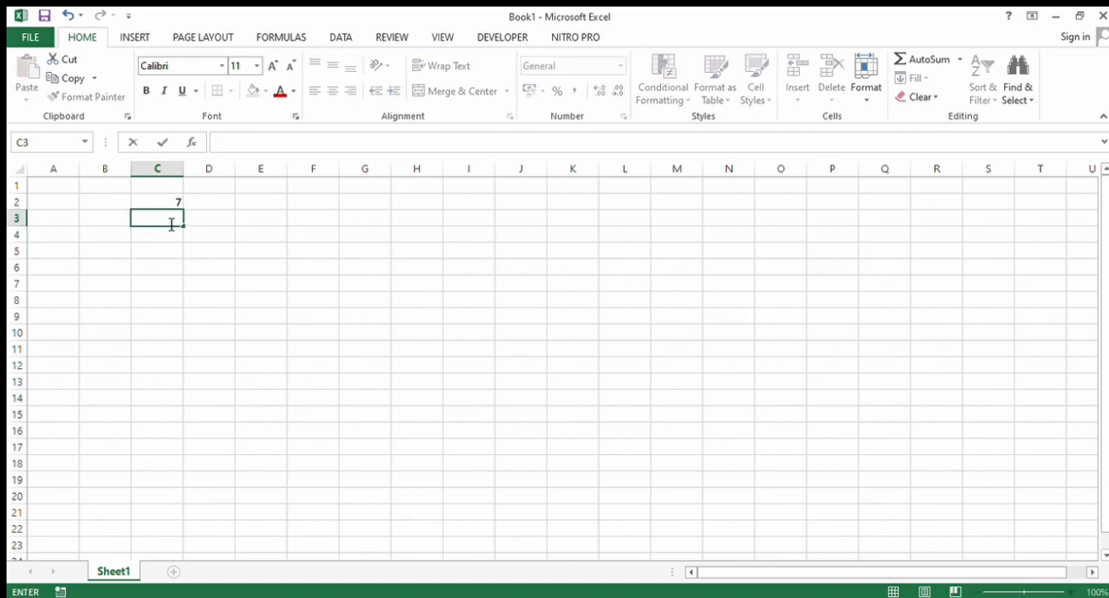
- Enter the numbers 5, 6, 3, 4, 2 and 8 in cells C3 to C8
text(5)
key(Return)
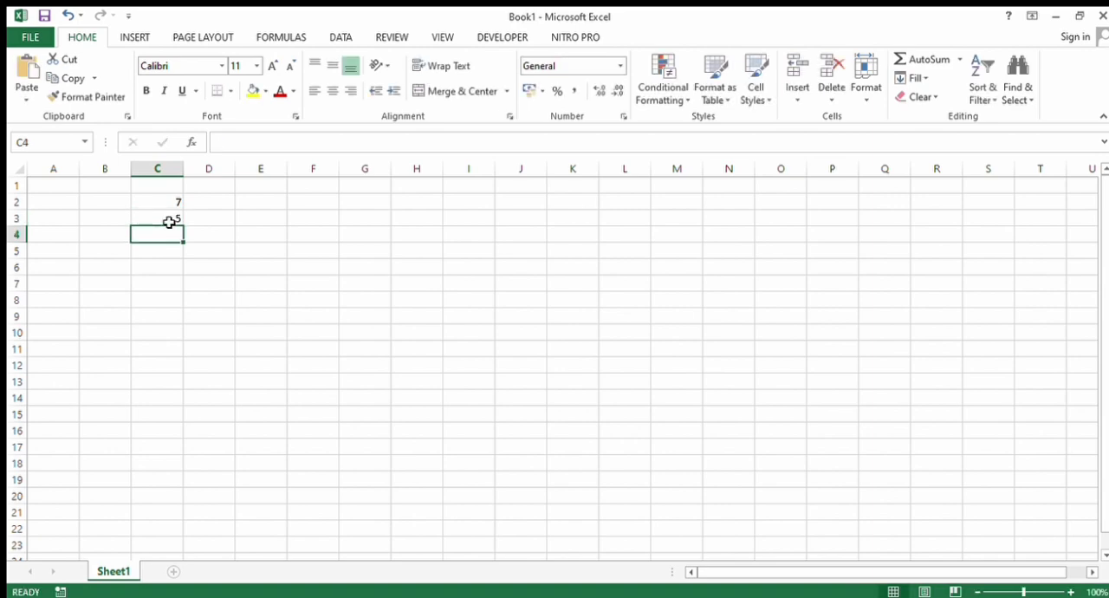
text(6)
key(Return)
text(3)
key(Return)
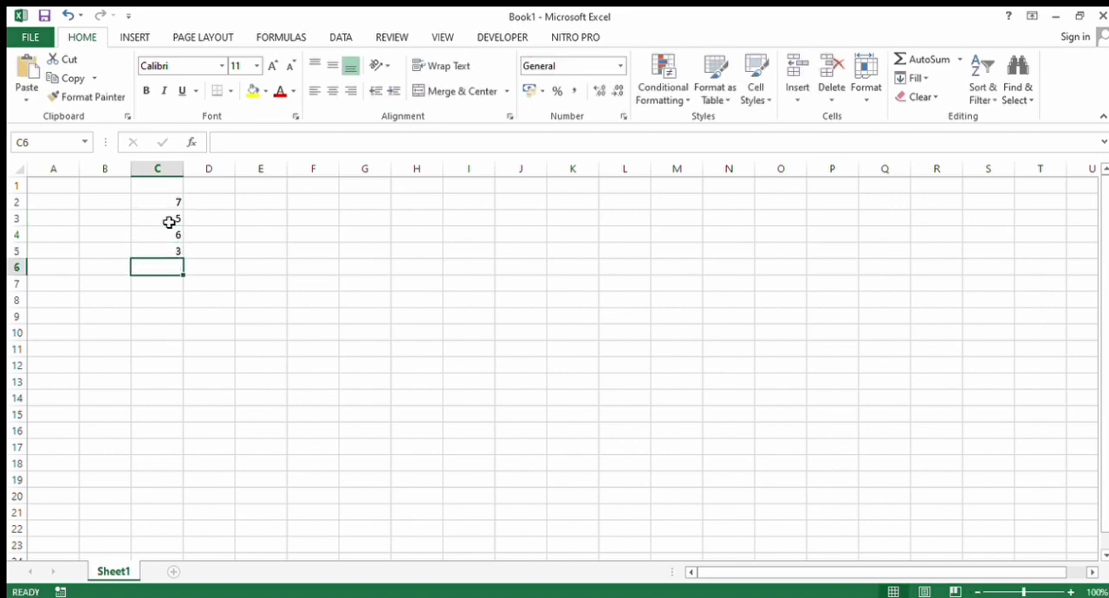
text(4)
key(Return)
text(2)
key(Return)
text(8)
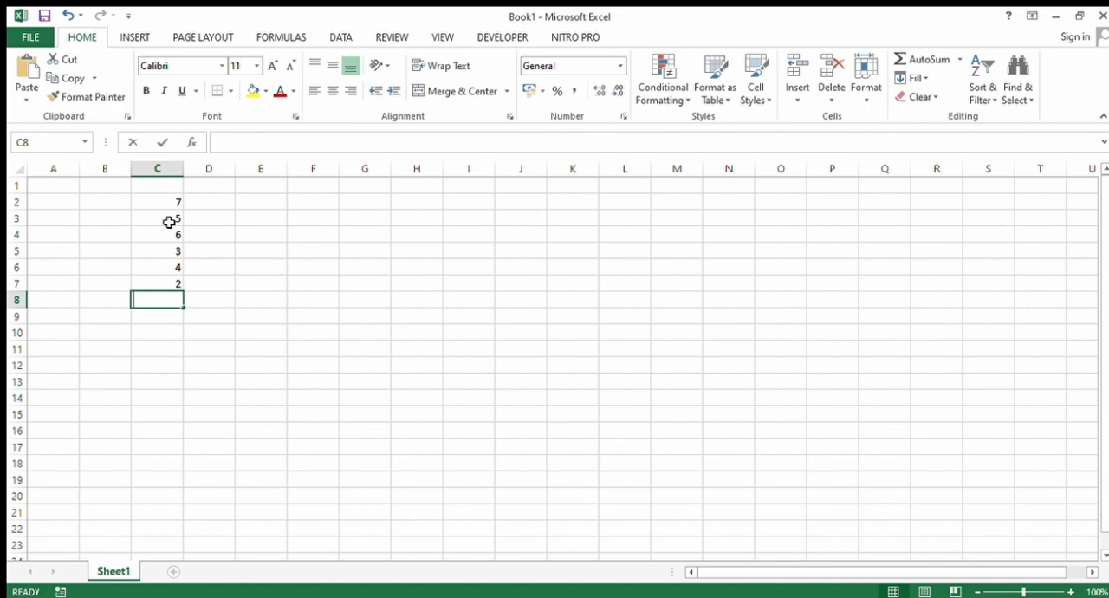
key(Return)
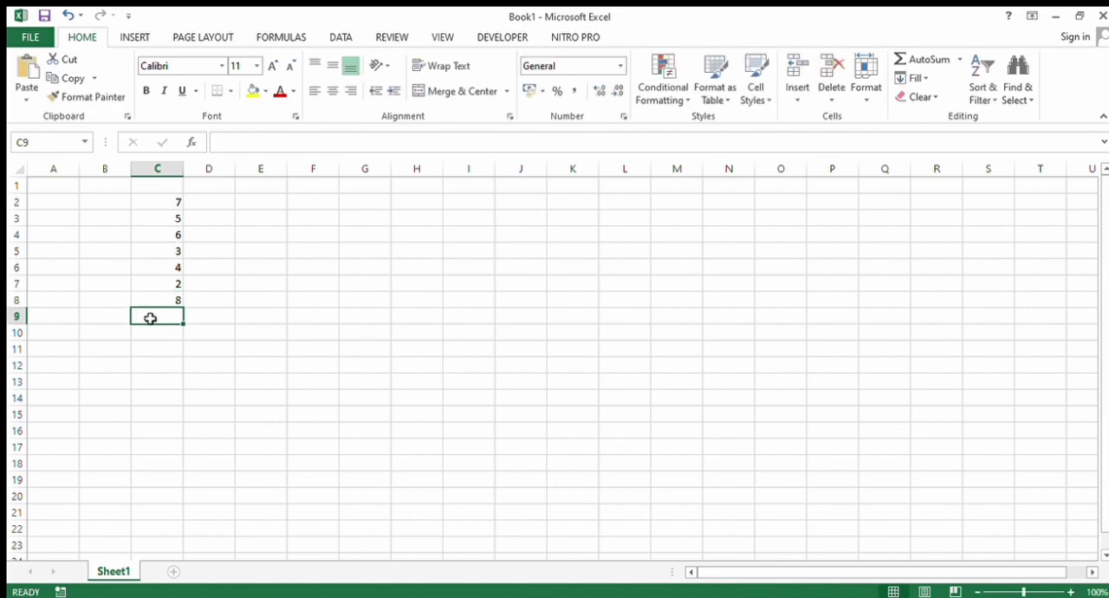
- Count the range C2:C8 in cell C9 with the COUNT function and check the result against the listed numbers
text(=c)
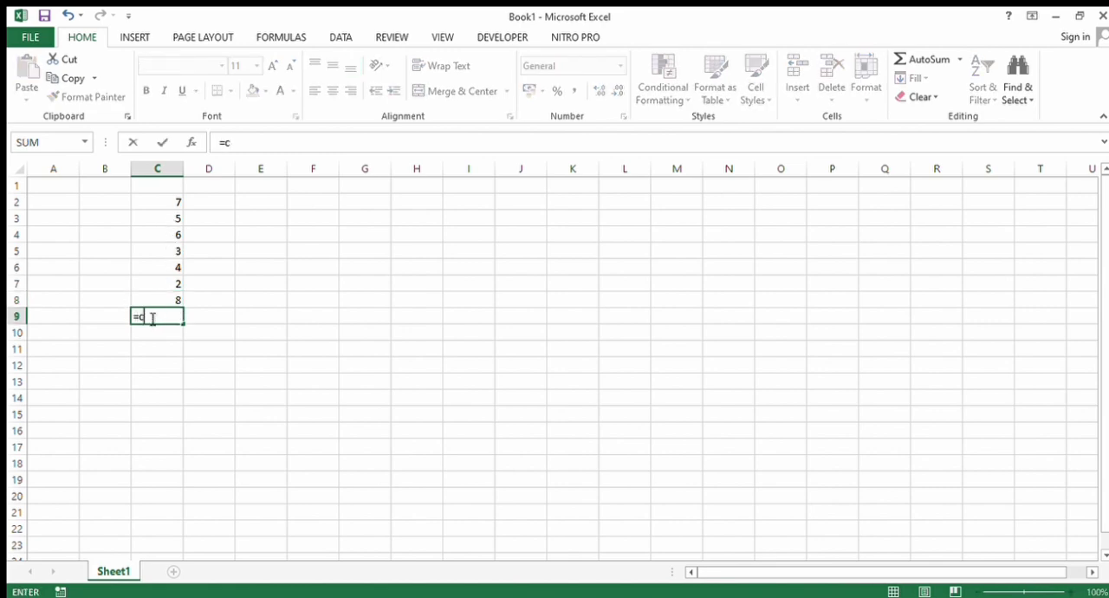
text(ount()
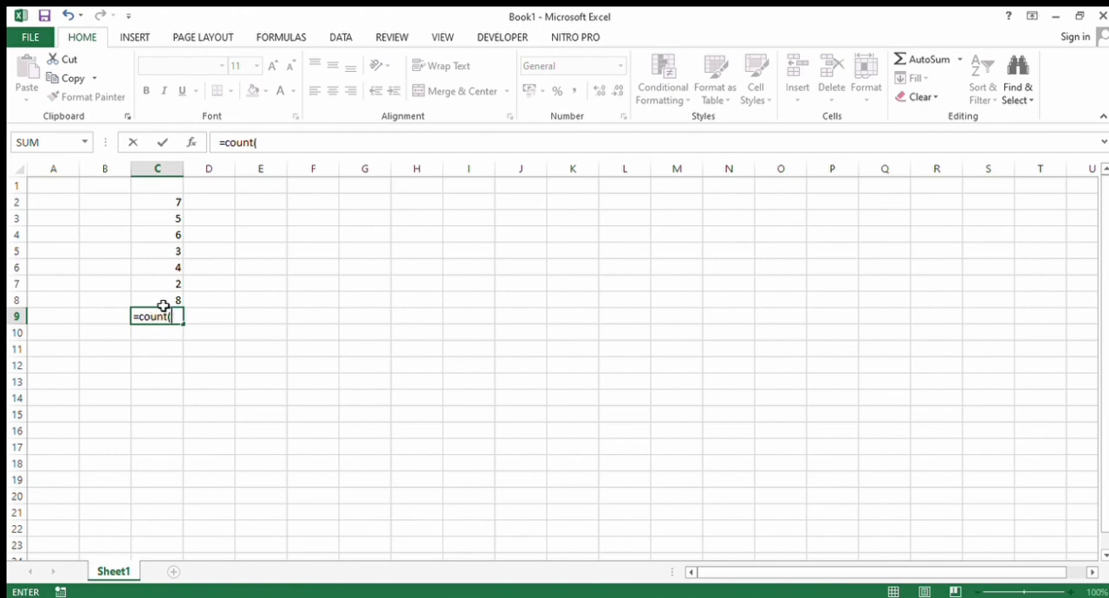
click(164, 305)
drag(164, 305, 165, 204)
key(Return)
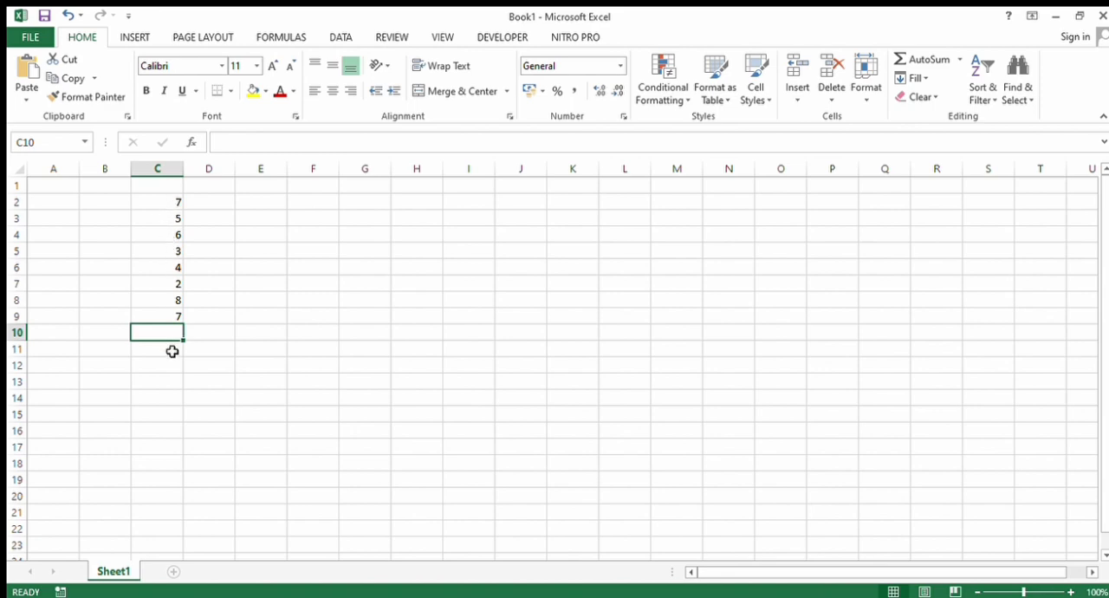
click(161, 304)
drag(161, 305, 160, 203)
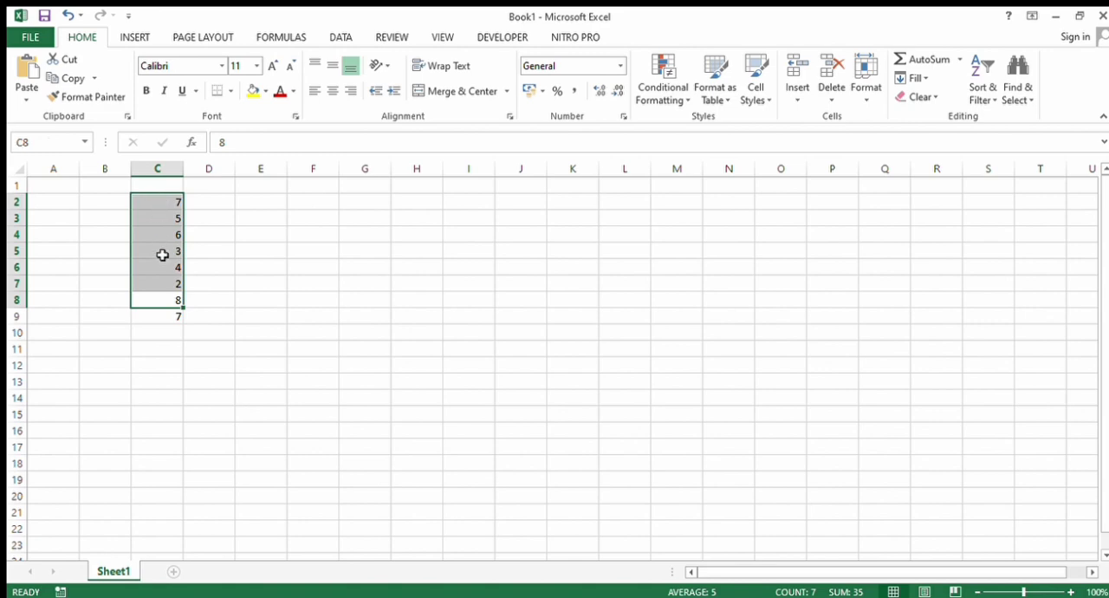
click(309, 390)
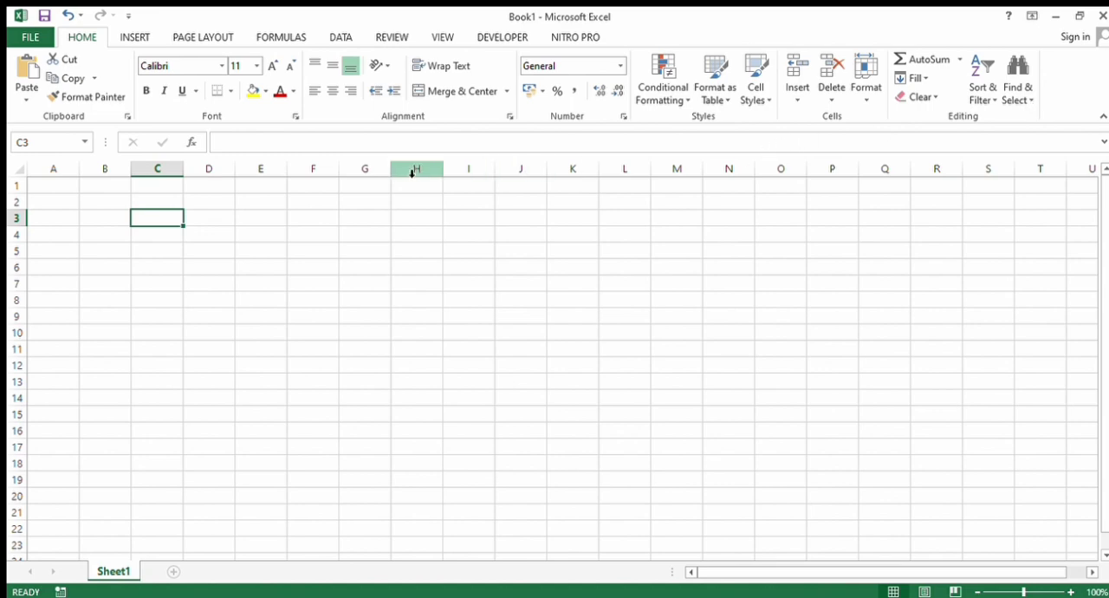
text(=)
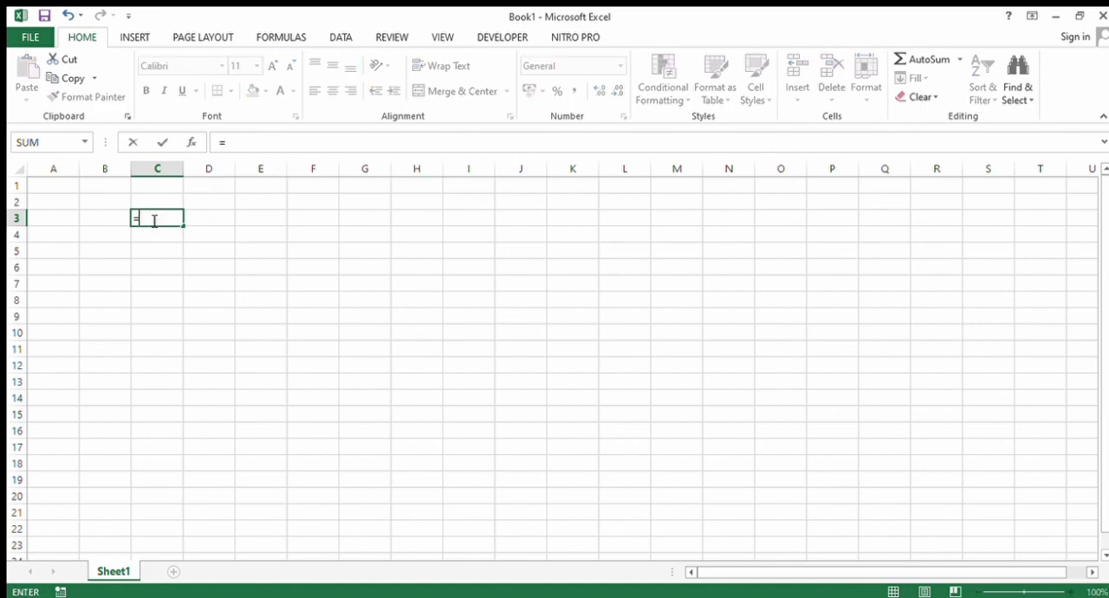
text(count)
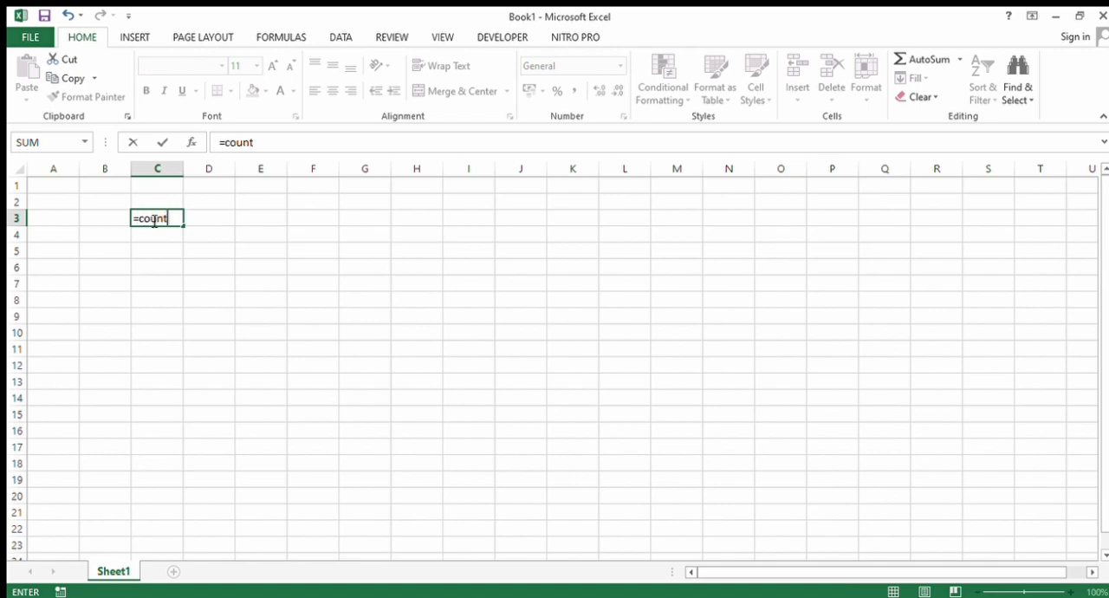
text(a)
key(BackSpace)
key(BackSpace)
key(BackSpace)
key(BackSpace)
key(BackSpace)
key(BackSpace)
key(BackSpace)
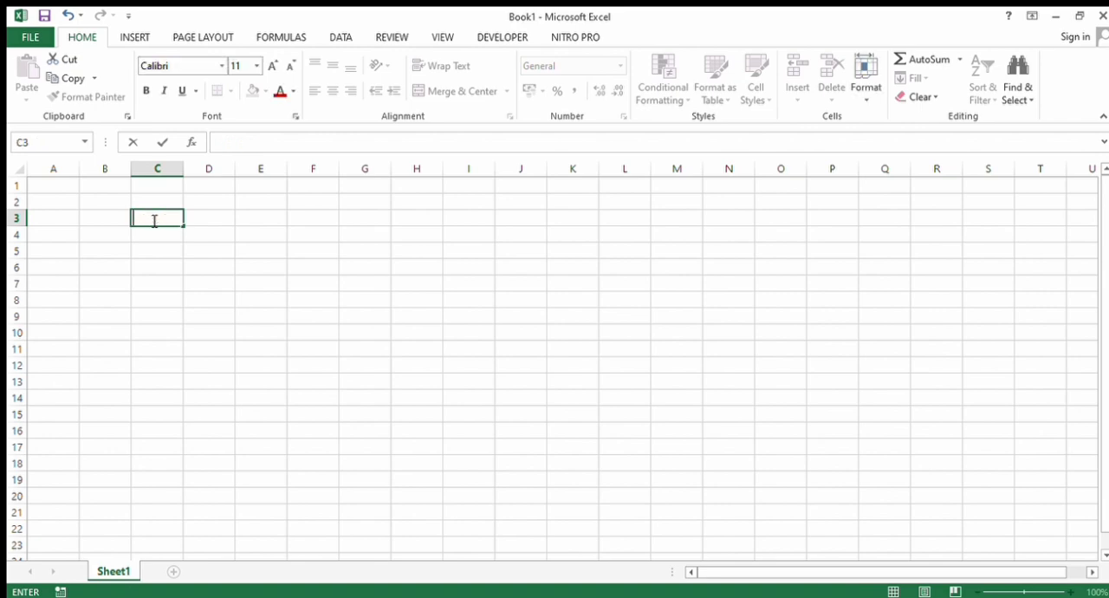
- Enter the letters g, f, t, h, d, b and t in cells C3 to C9
text(g)
key(Return)
text(f)
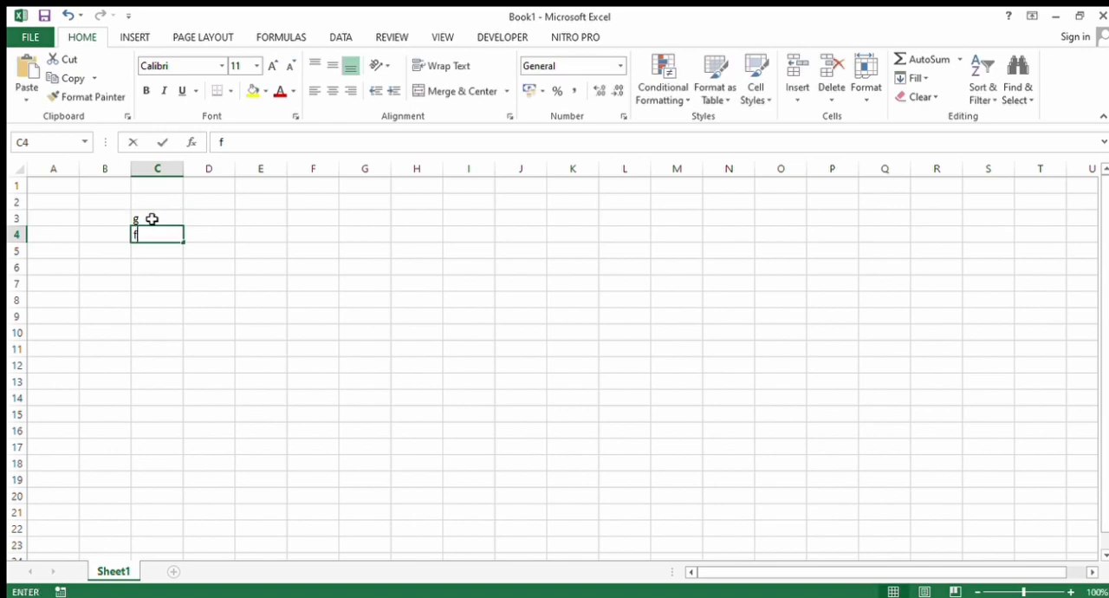
key(Return)
text(t)
key(Return)
text(h)
key(Return)
text(d)
key(Return)
text(b)
key(Return)
text(t)
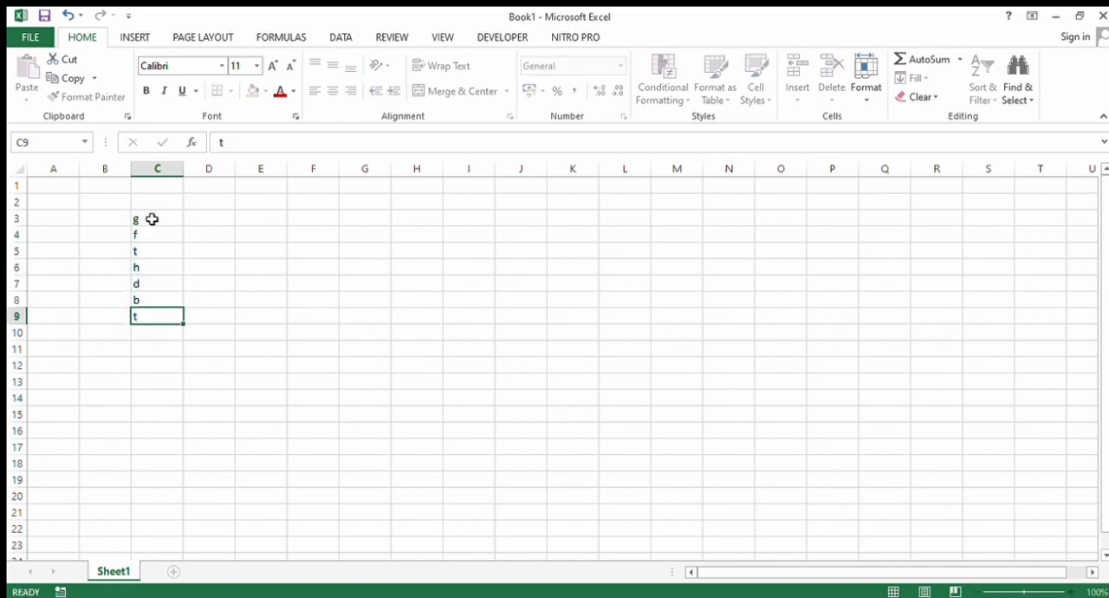
key(Return)
- Enter the numbers 4, 3 and 5 in cells C10 to C12
text(4)
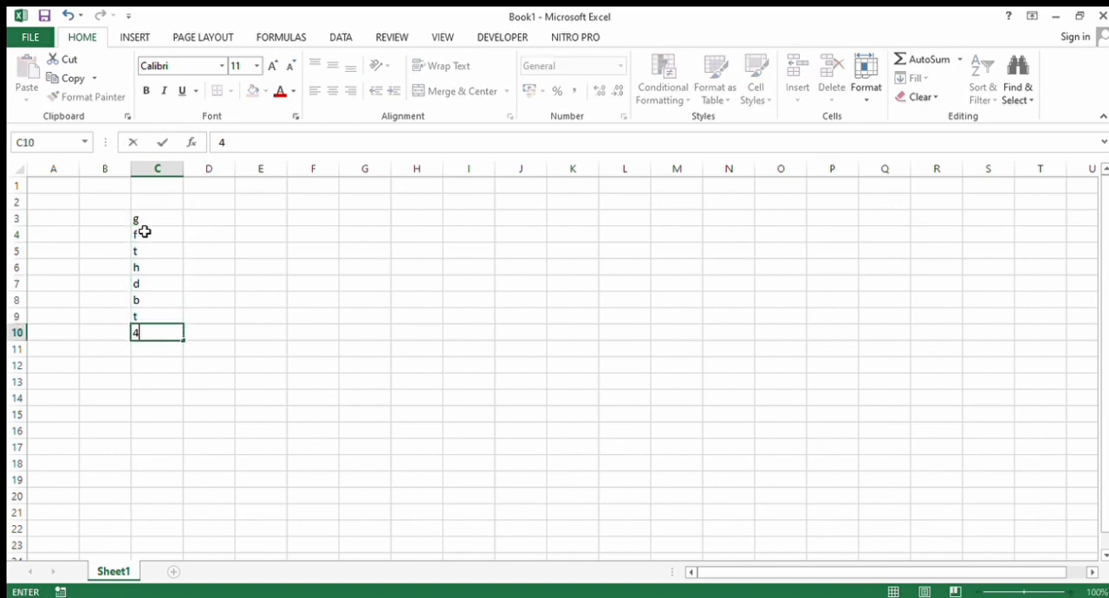
key(Return)
text(3)
key(Return)
text(5)
key(Return)
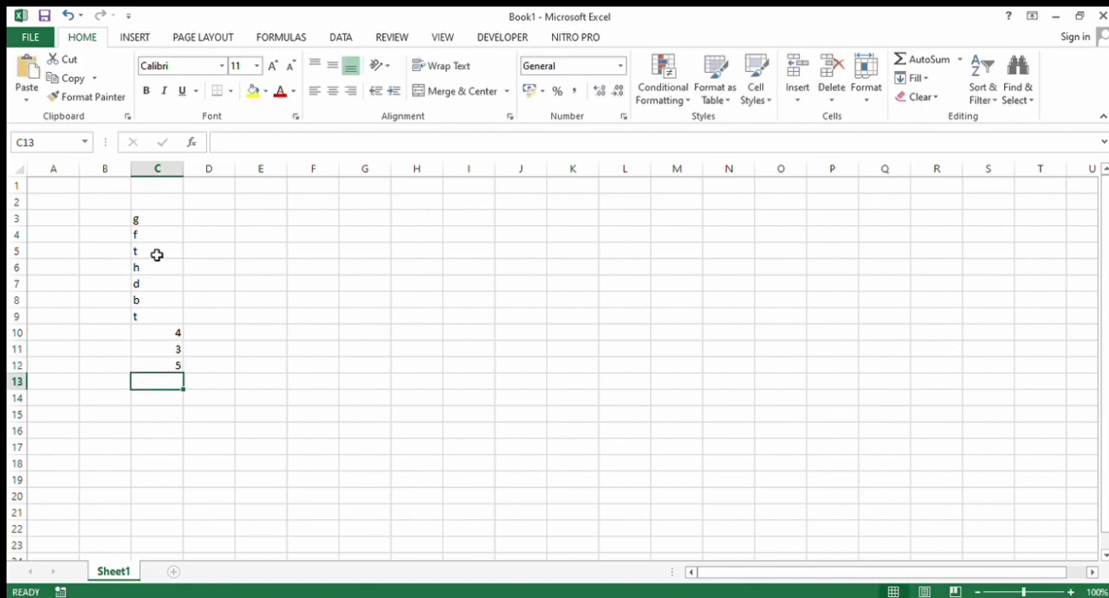
- Count the filled cells of the range C3:C12 in cell E3 with the COUNTA function
click(261, 220)
text(=)
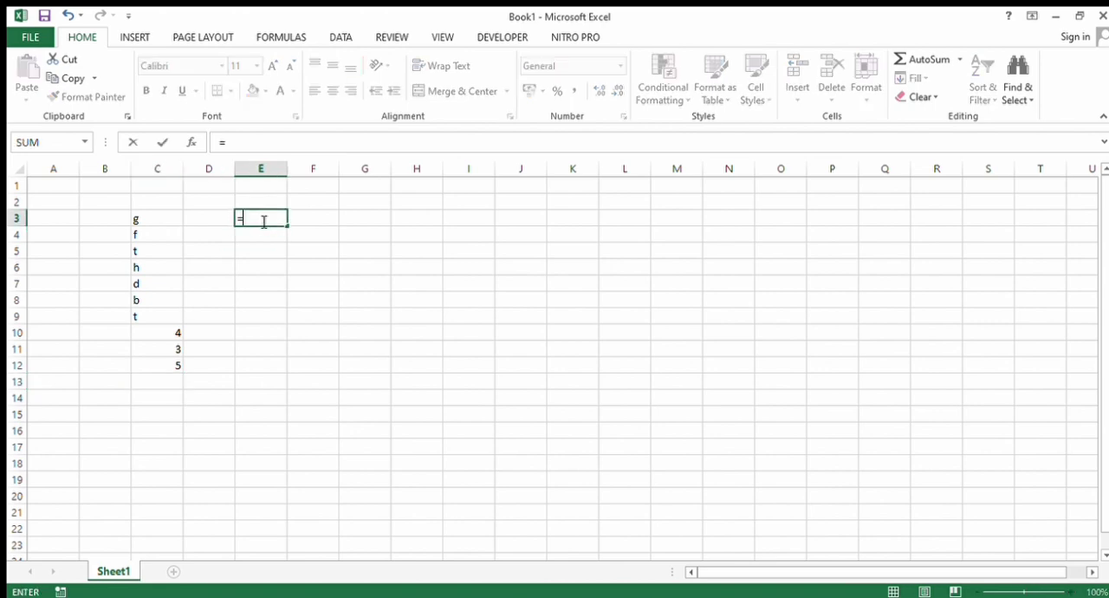
text(countqa()
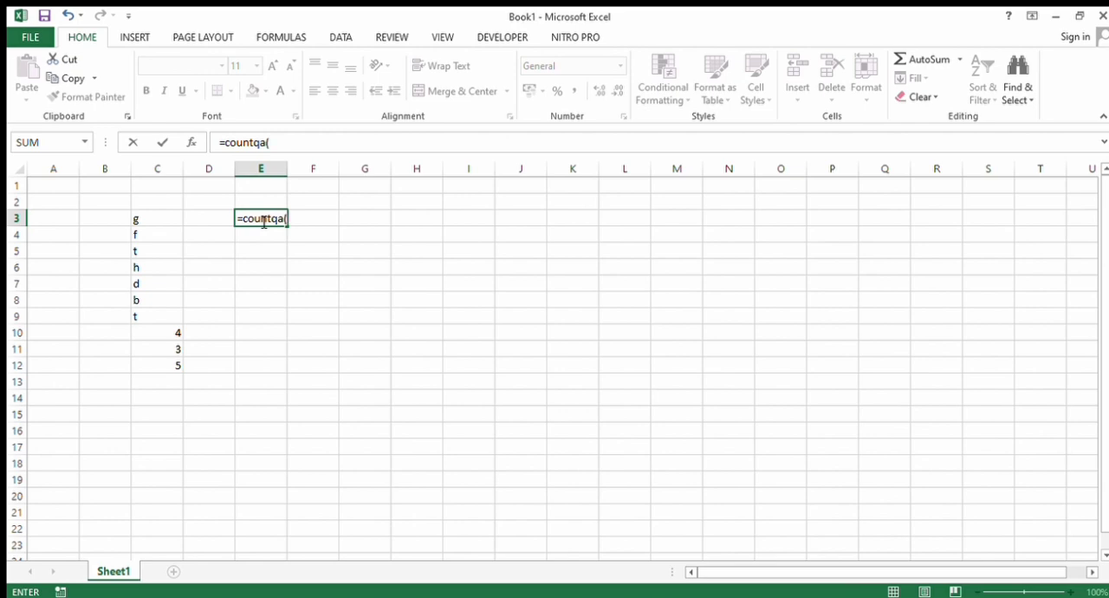
key(BackSpace)
key(BackSpace)
key(BackSpace)
text(a()
click(147, 222)
drag(149, 280, 158, 361)
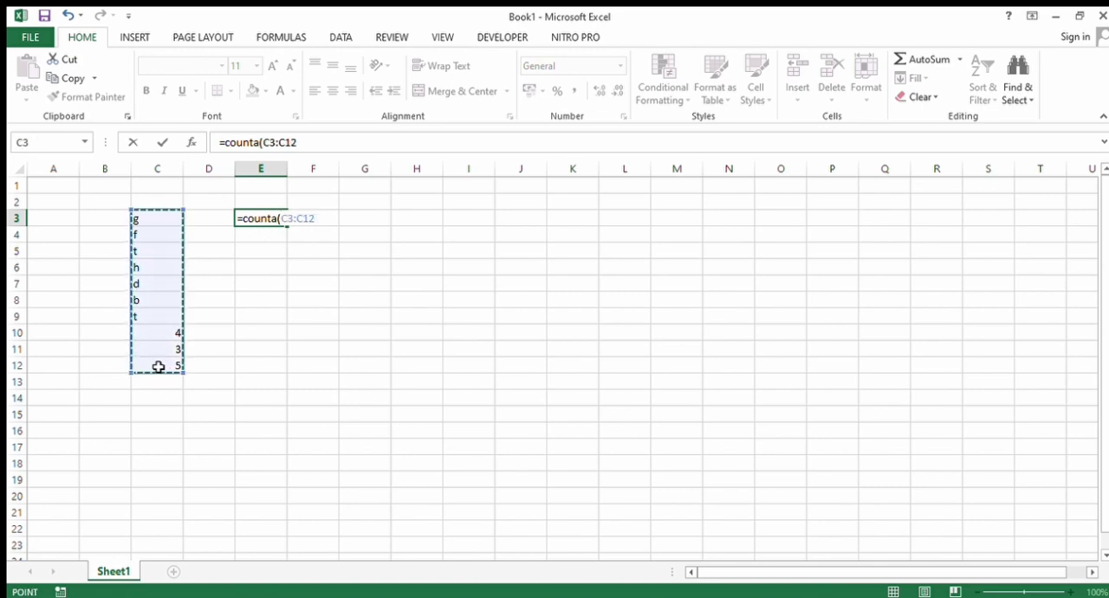
key(Return)
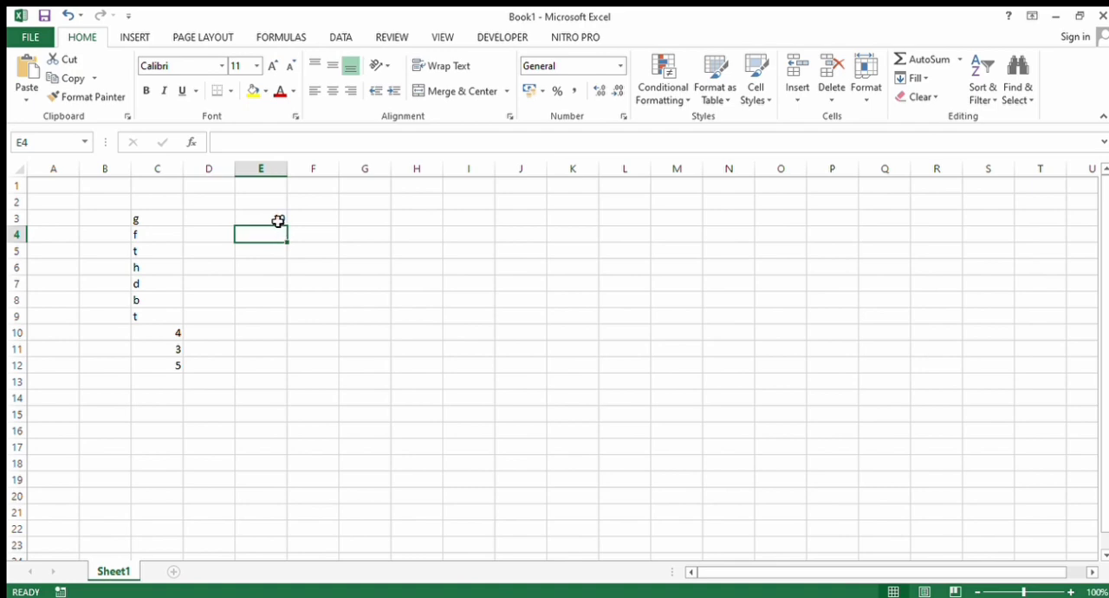
- Clear the letter in cell C4 and recheck the COUNTA result in cell E3
click(277, 221)
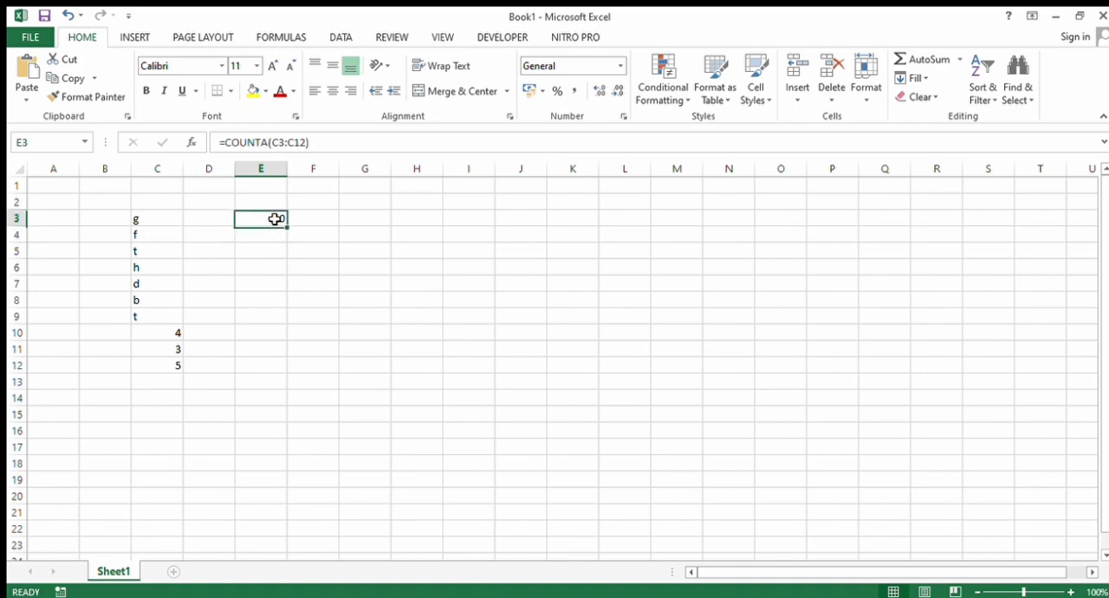
click(156, 233)
key(BackSpace)
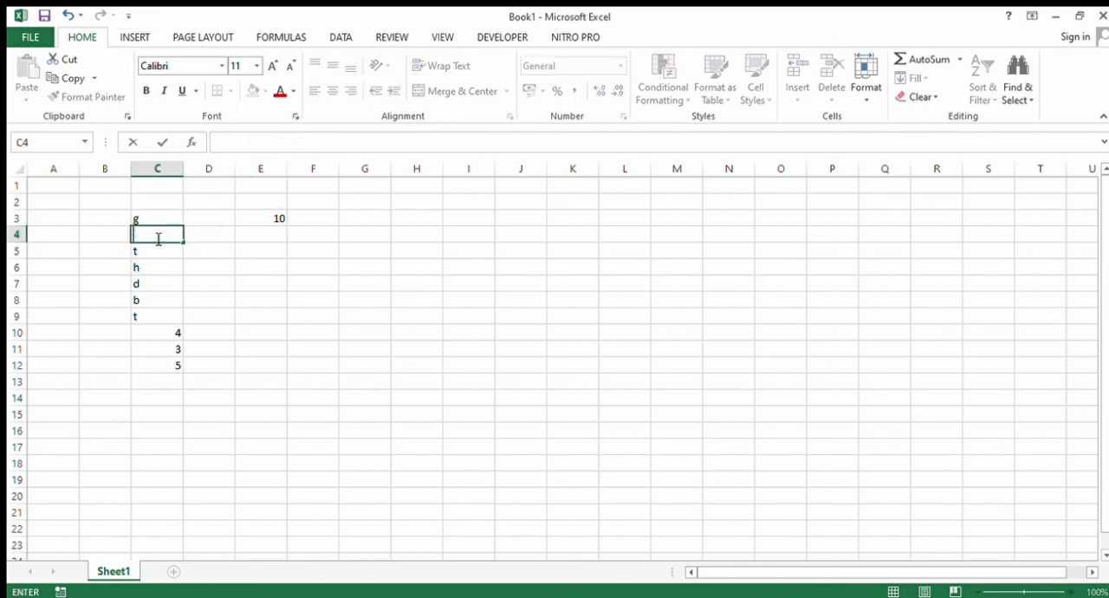
click(246, 219)
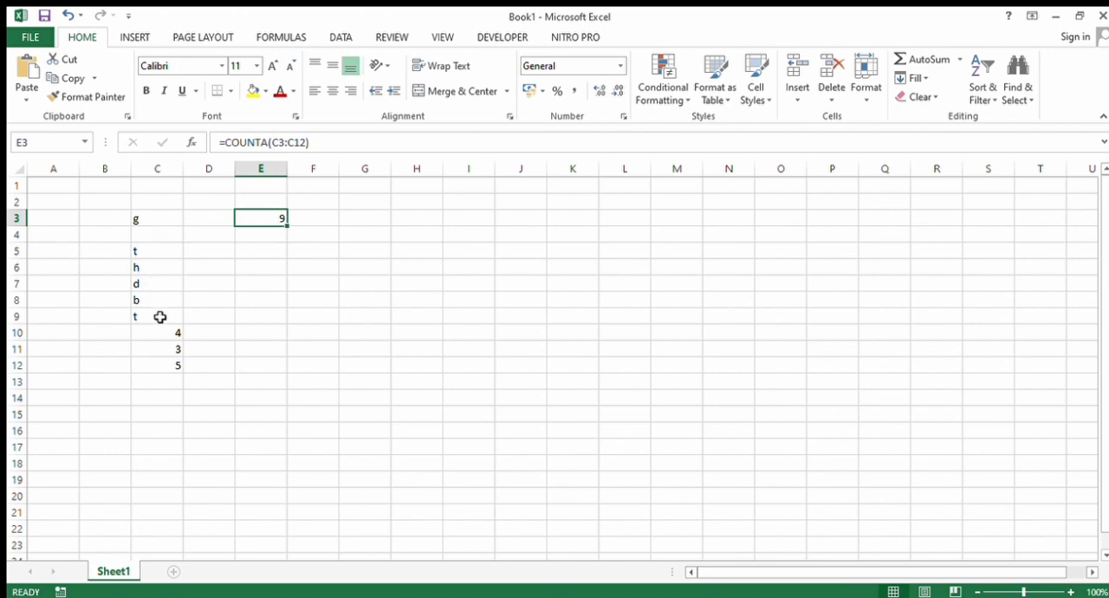
- Replace the formula in cell E3 with a COUNTA over the whole column C, using the reference c:c
double_click(280, 221)
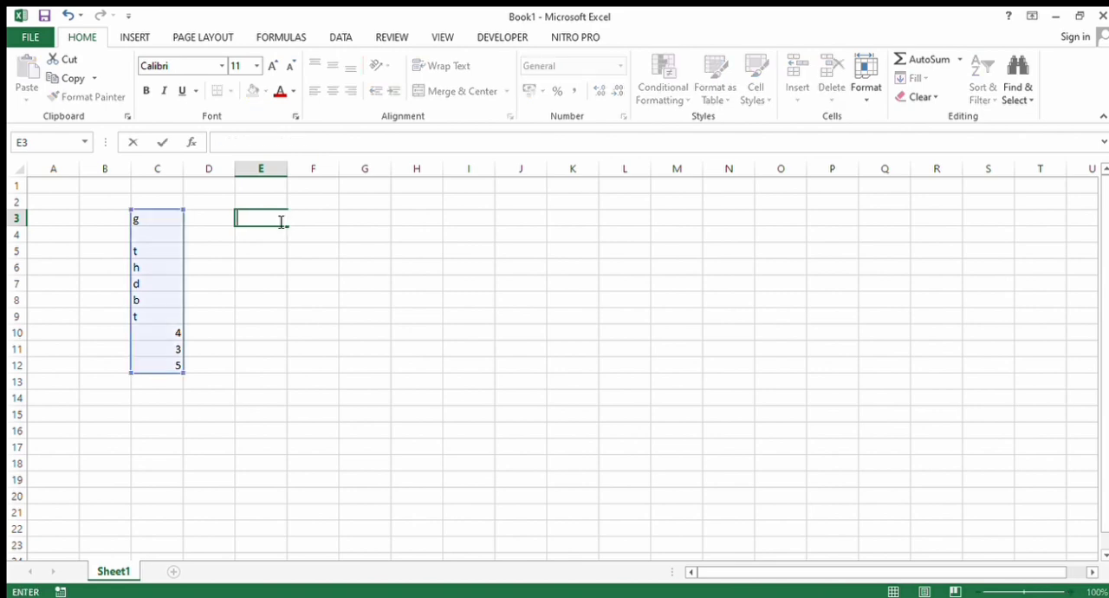
text(=)
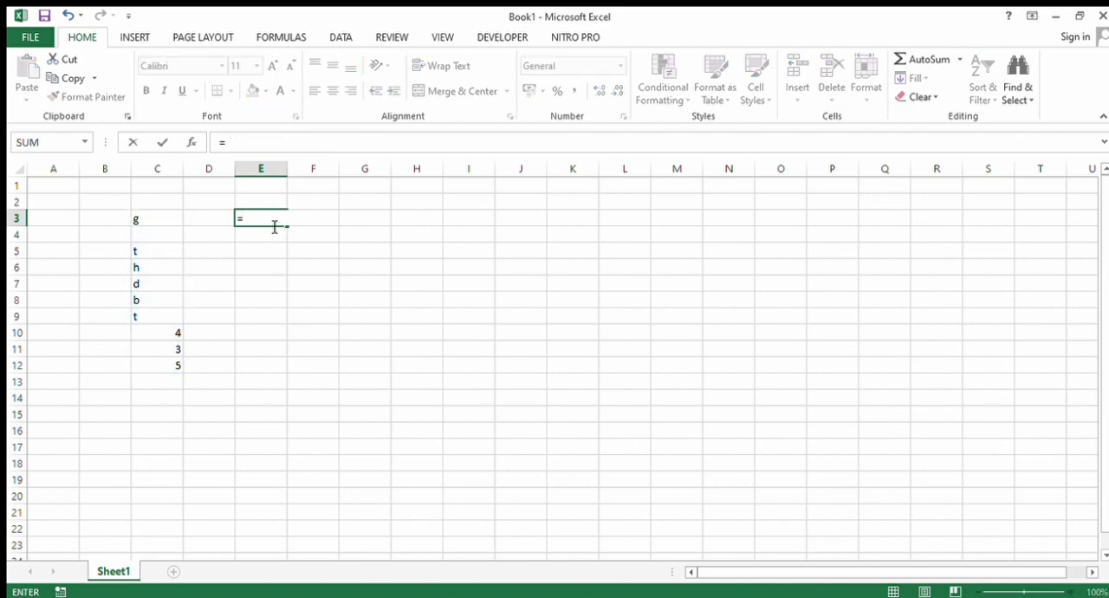
text(counta)
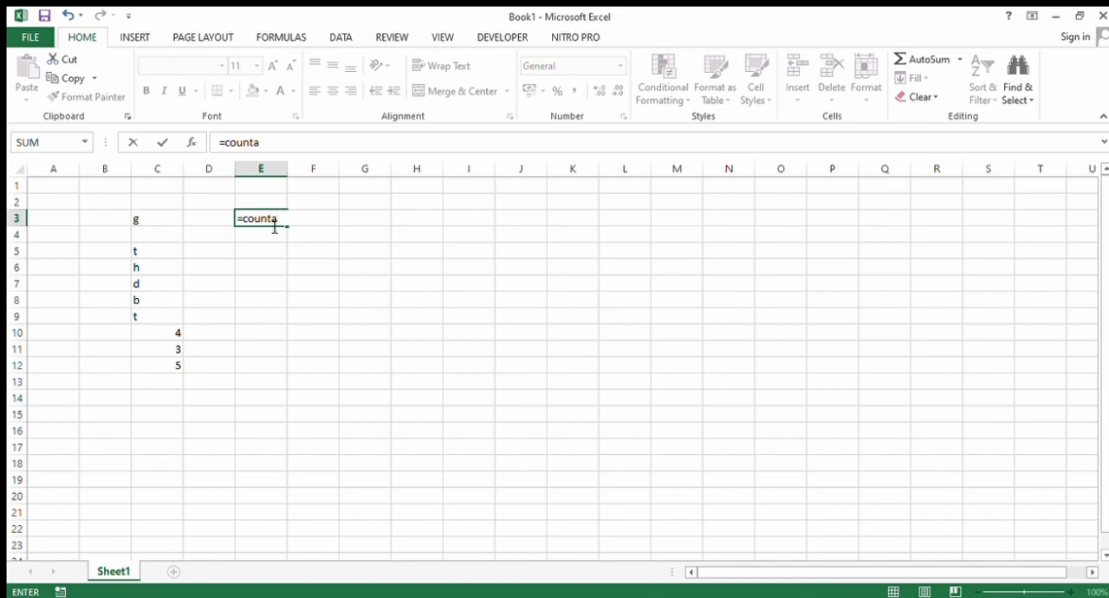
text((c;)
key(BackSpace)
text(:c)
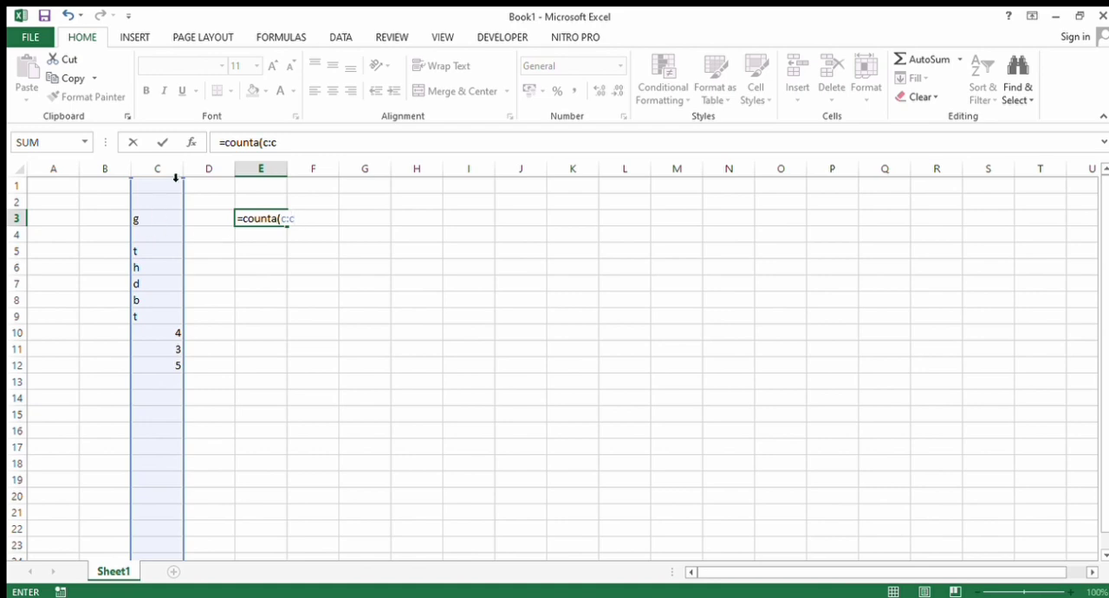
key(ctrl+Return)
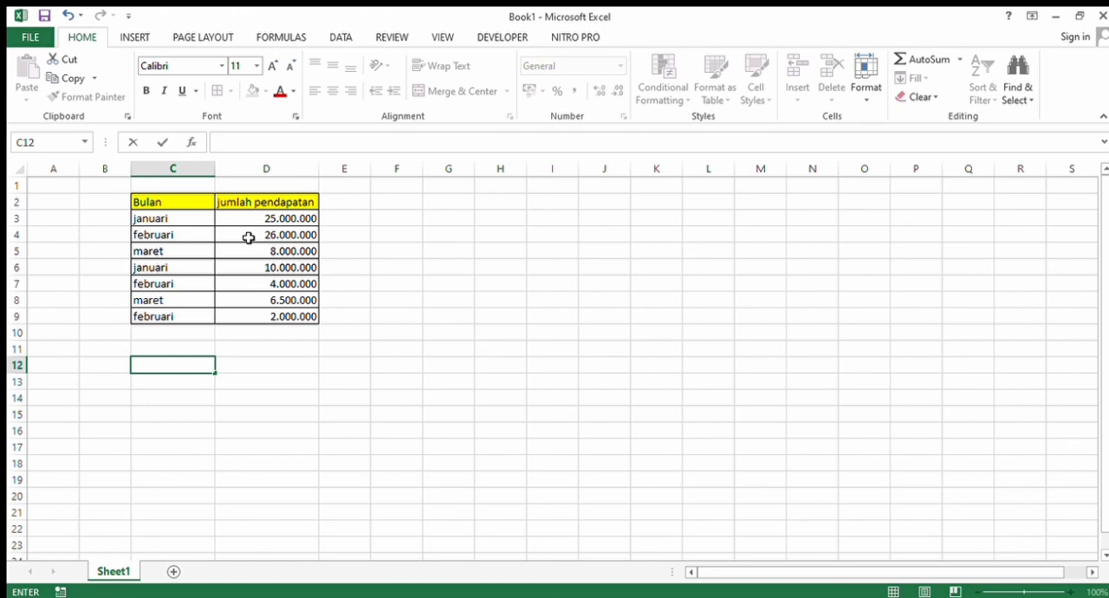
- Try to count the "JANUARI" entries of the range C3:C9 in cell D12 with the COUNTIF function
click(231, 365)
text(=)
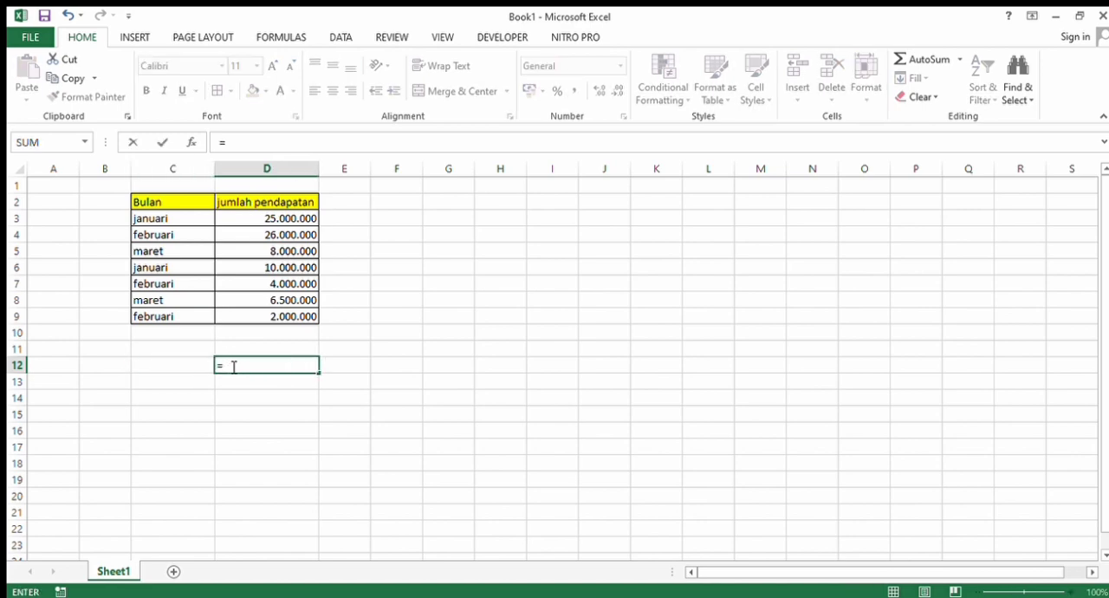
text(countif)
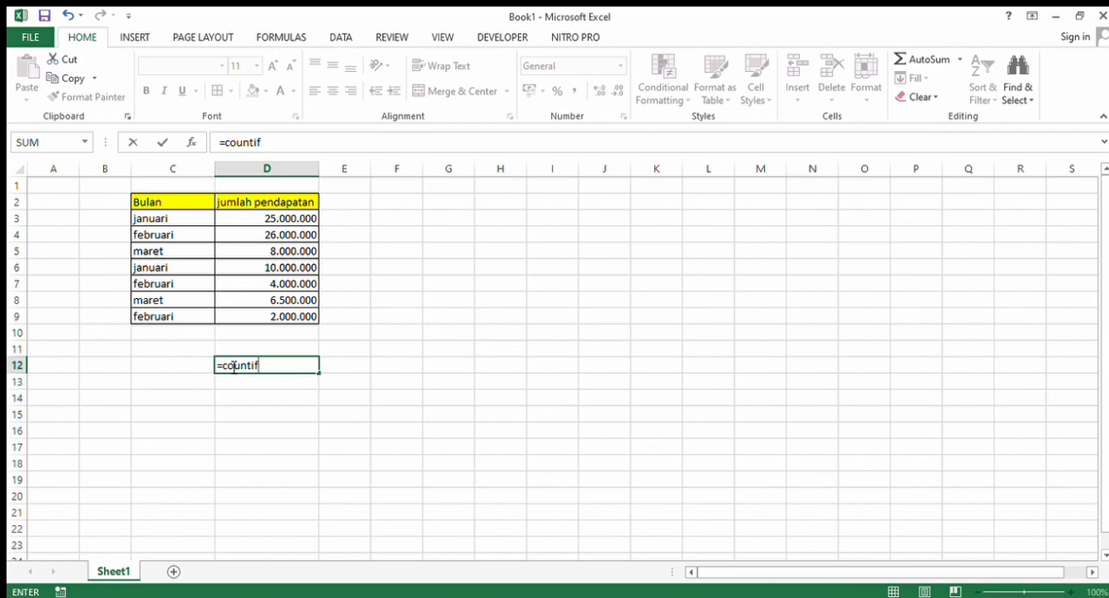
text(()
drag(156, 221, 165, 319)
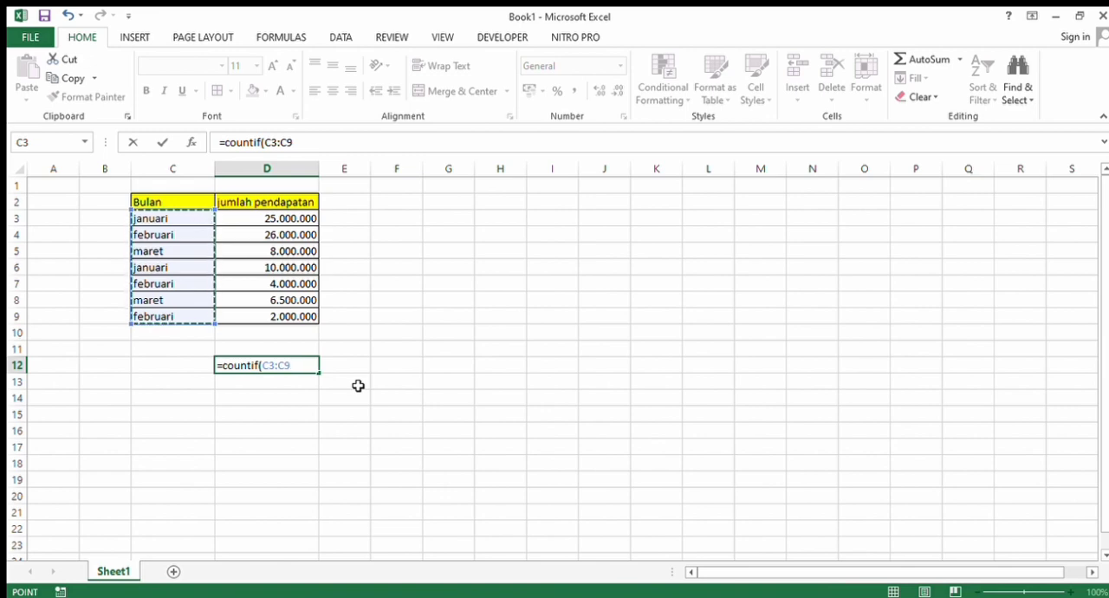
text(;)
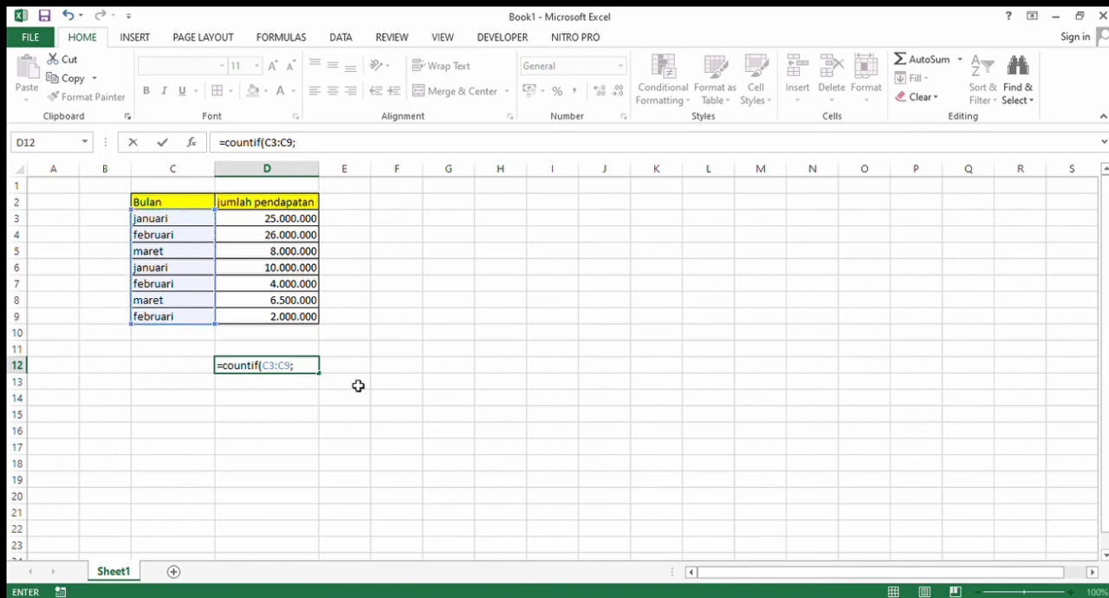
text("JANUA)
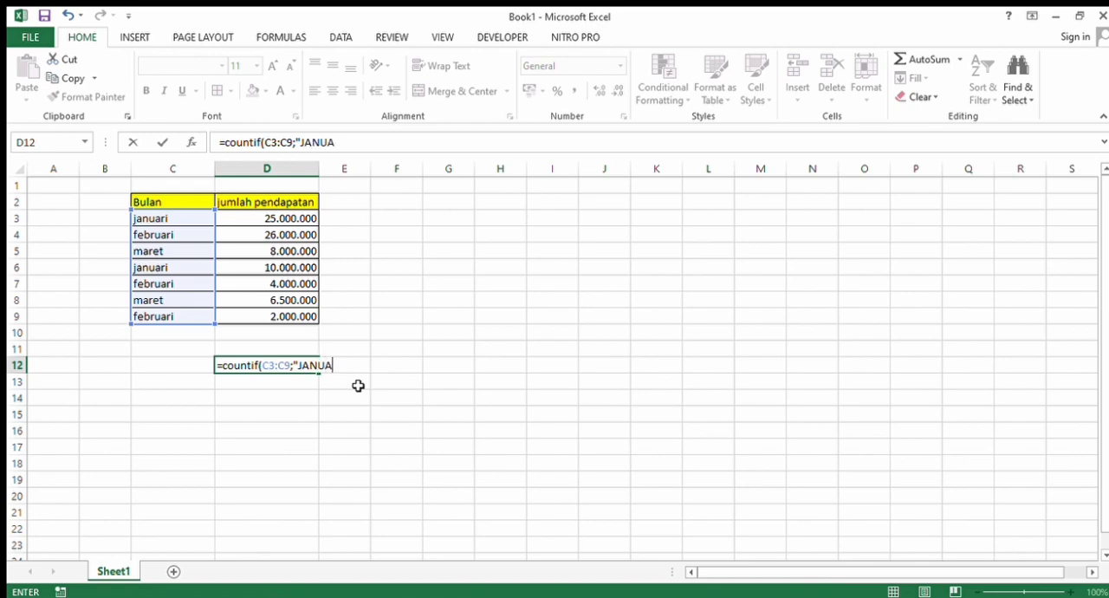
text(RI))
key(Return)
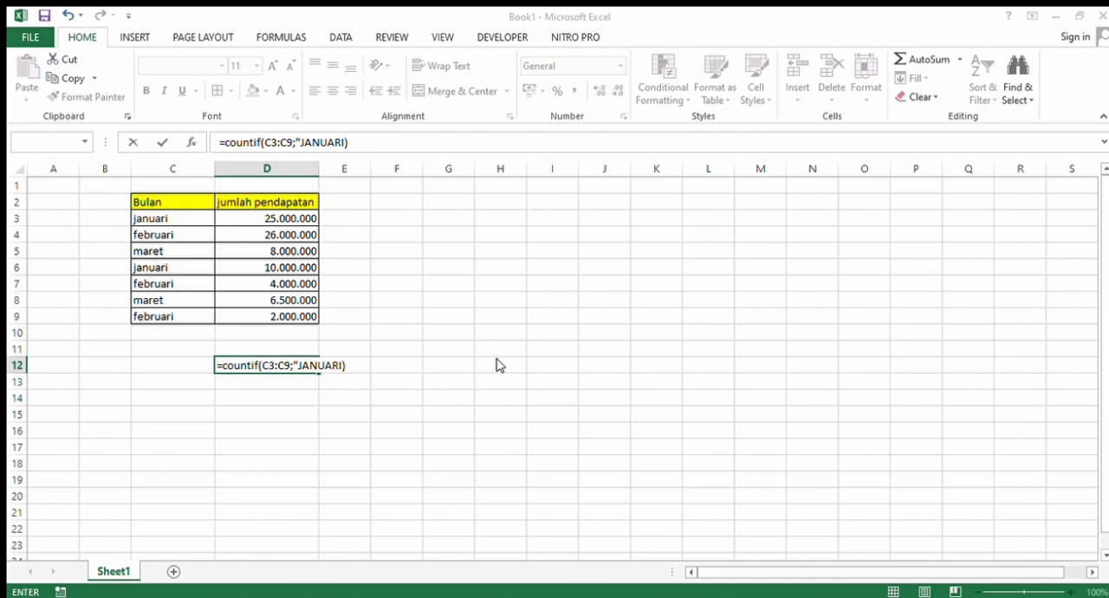
key(Return)
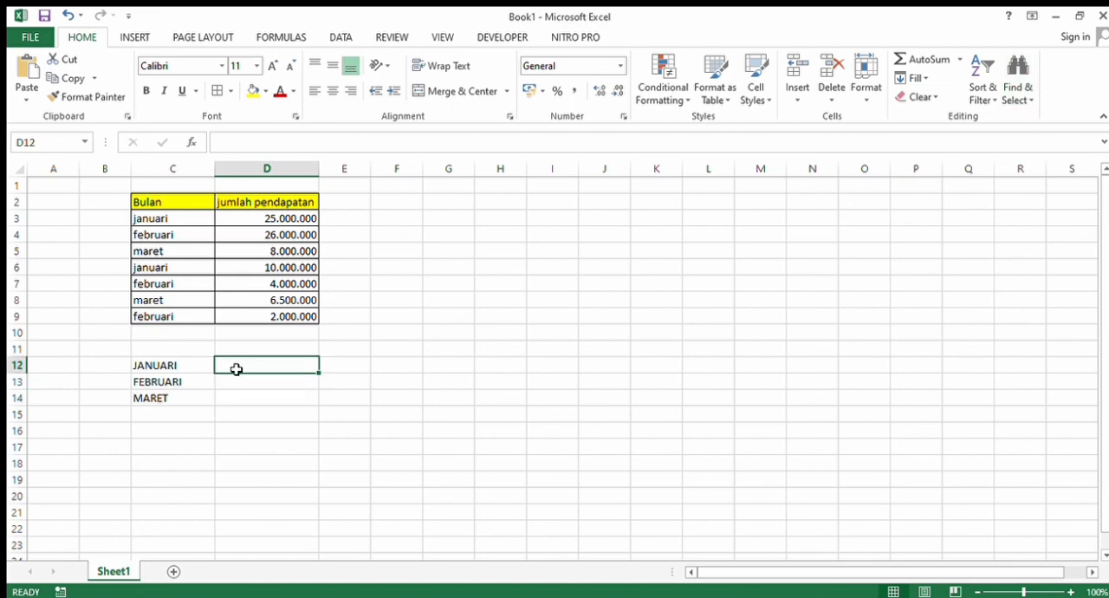
- Try to count the entries of C3:C9 that match cell C12 by entering =COUTIF(C3:C9;C12) in cell D12
text(=)
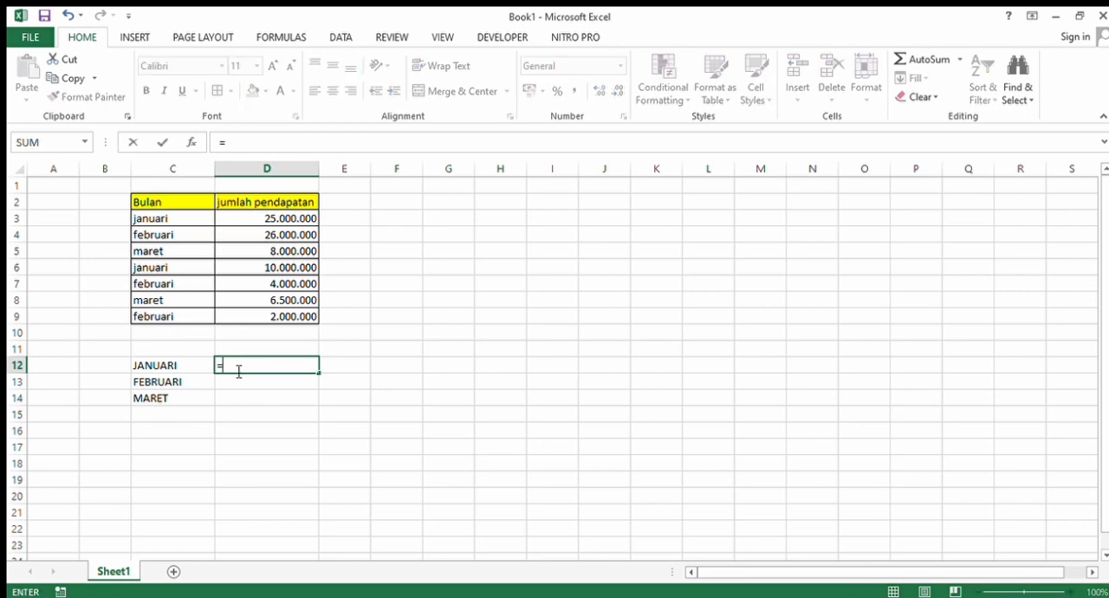
text(COUTIF9)
key(BackSpace)
text(()
drag(178, 218, 176, 320)
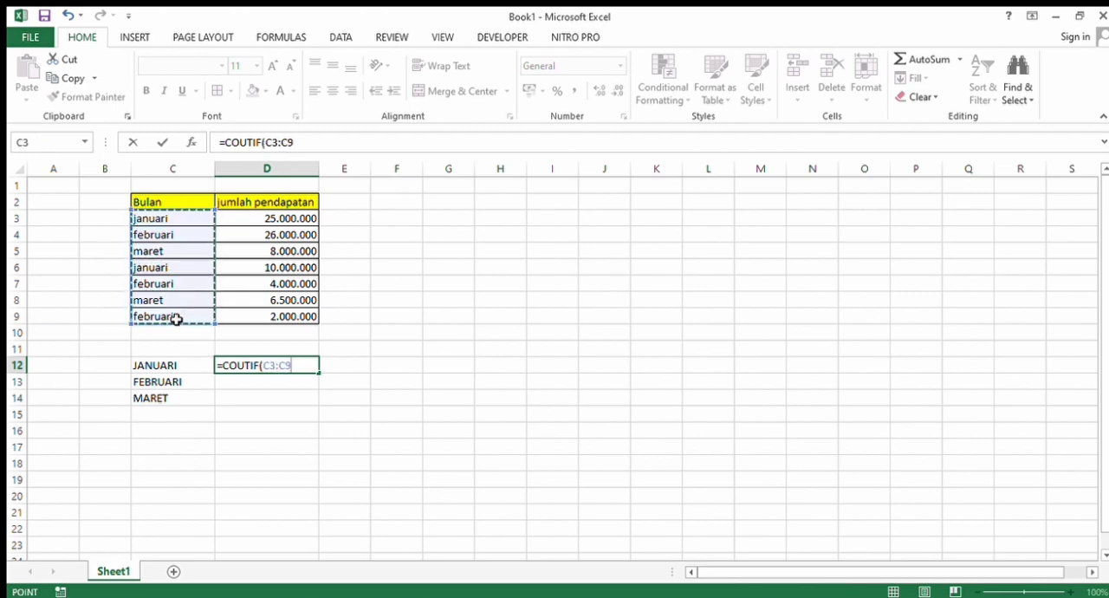
text(;)
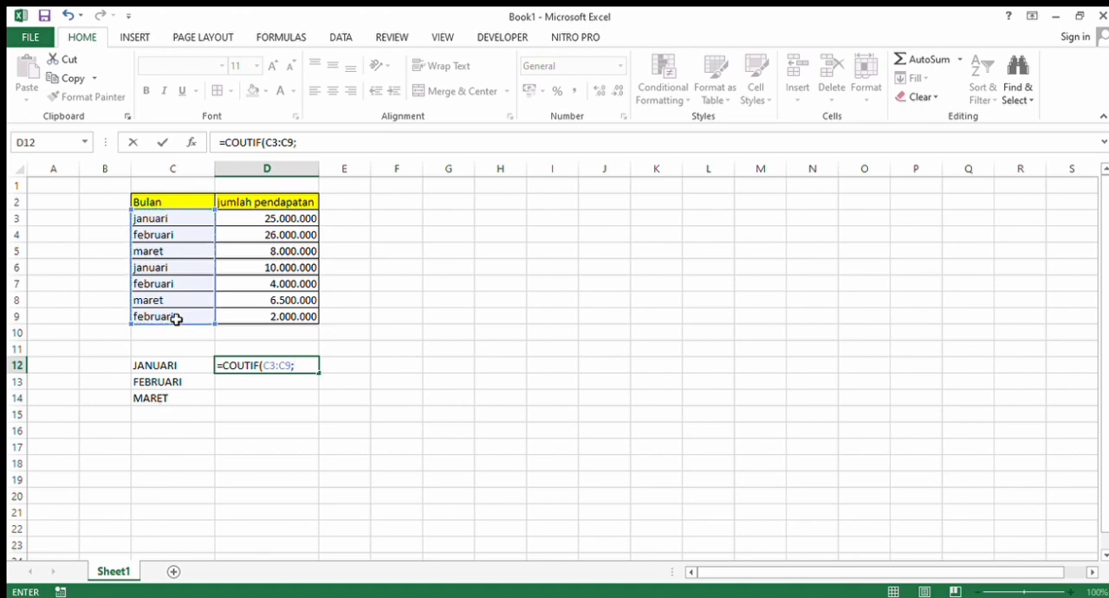
click(177, 368)
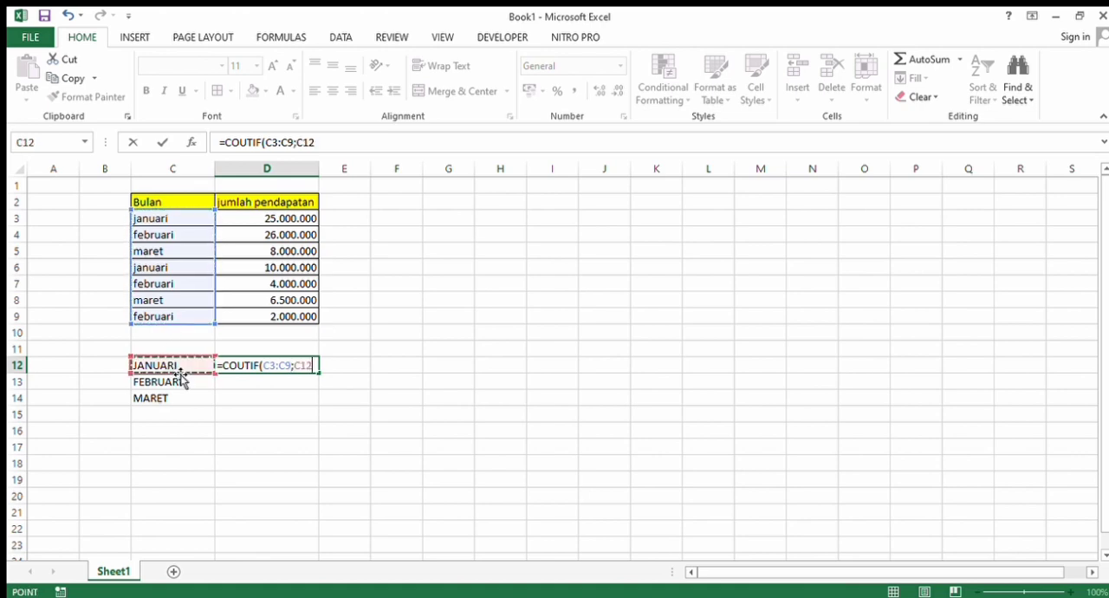
key(Return)
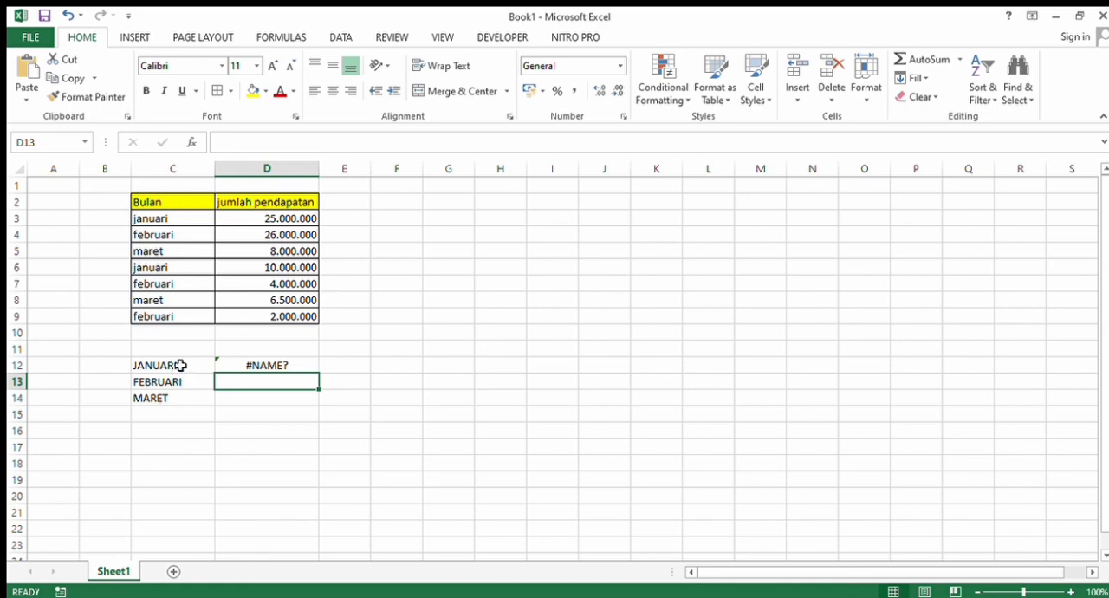
- Clear the misspelled COUTIF formula from cell D12
click(270, 367)
key(BackSpace)
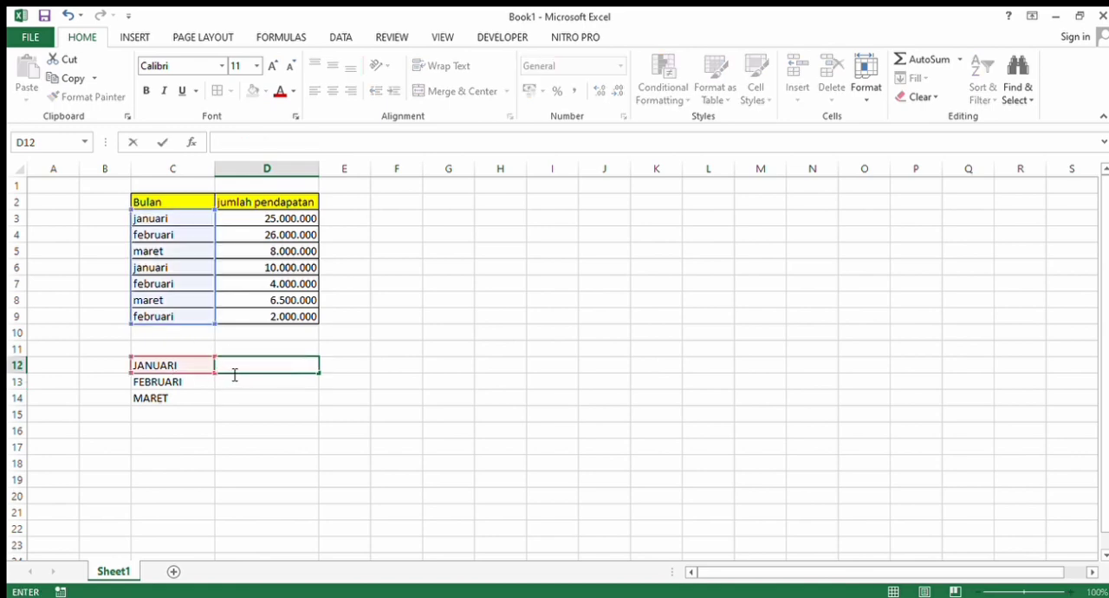
text(=)
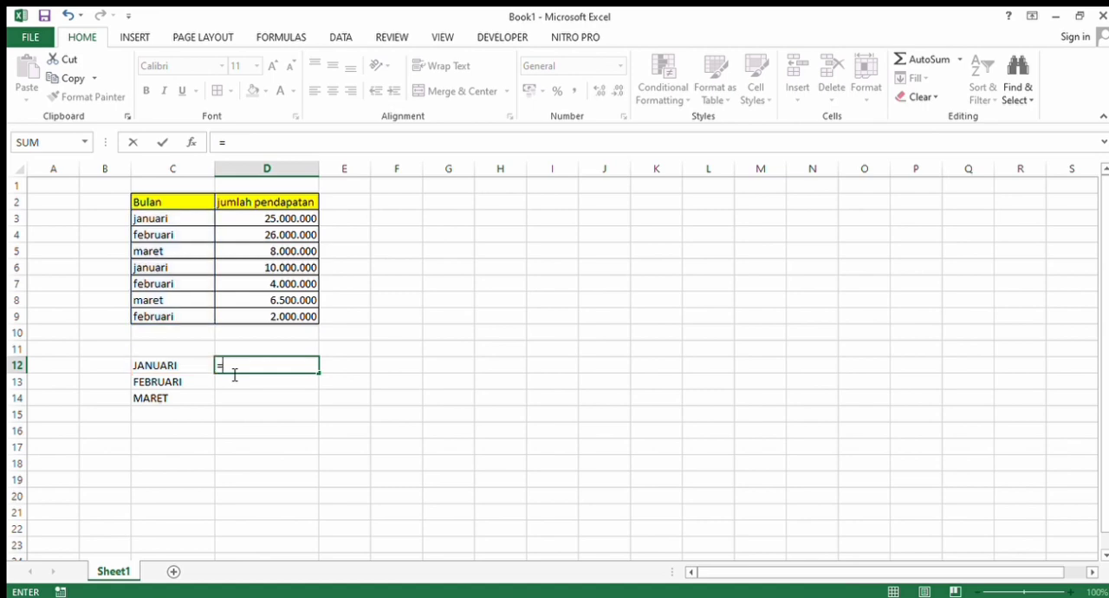
key(BackSpace)
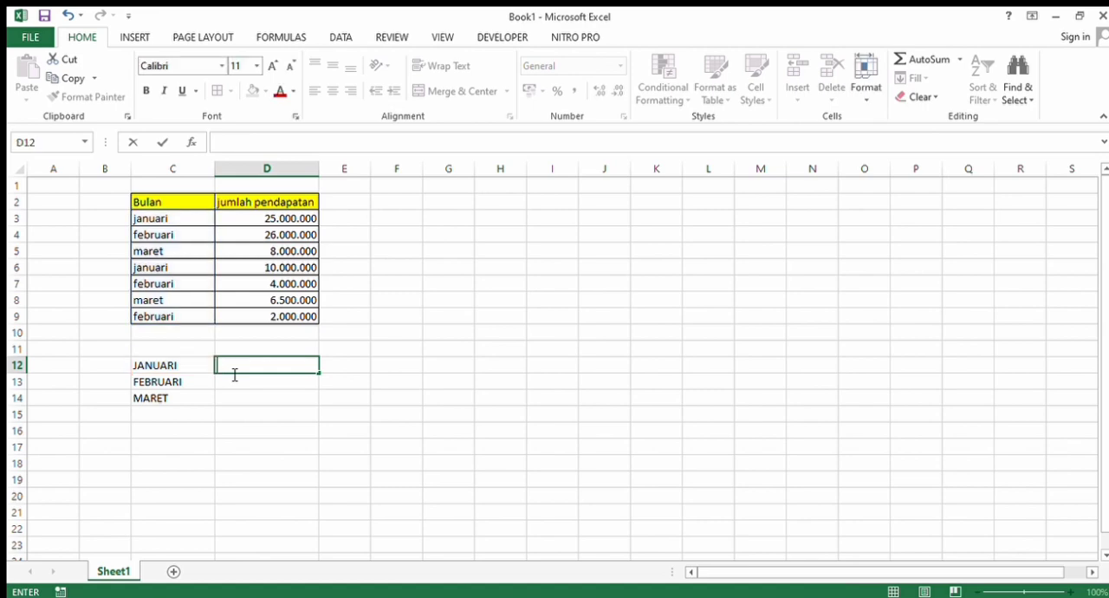
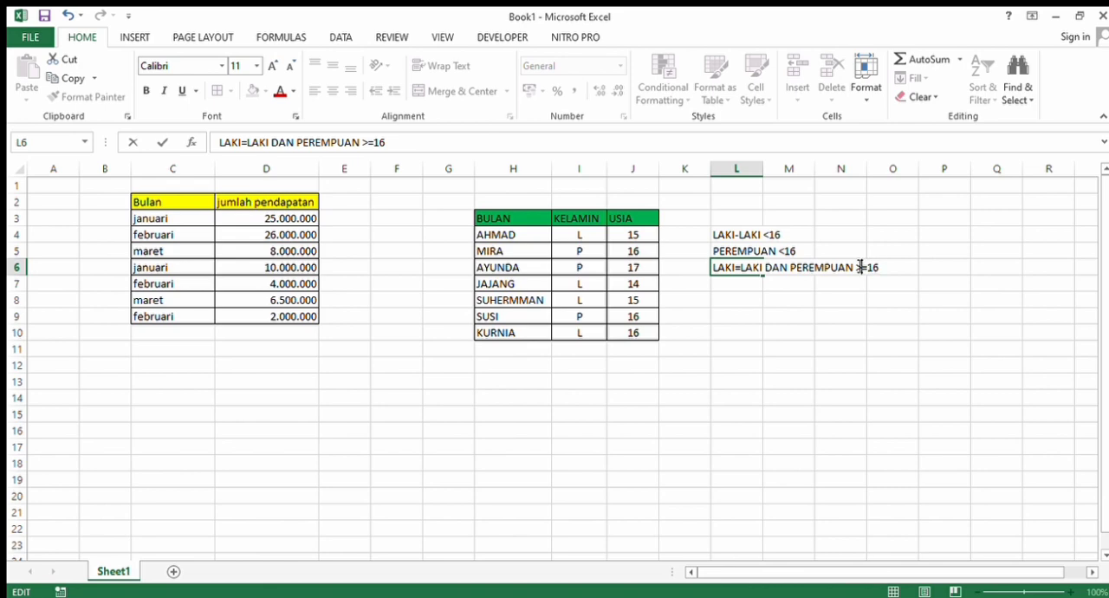
- Correct the label in cell L6 to read "LAKI-LAKI DAN PEREMPUAN >=16"
click(741, 269)
key(BackSpace)
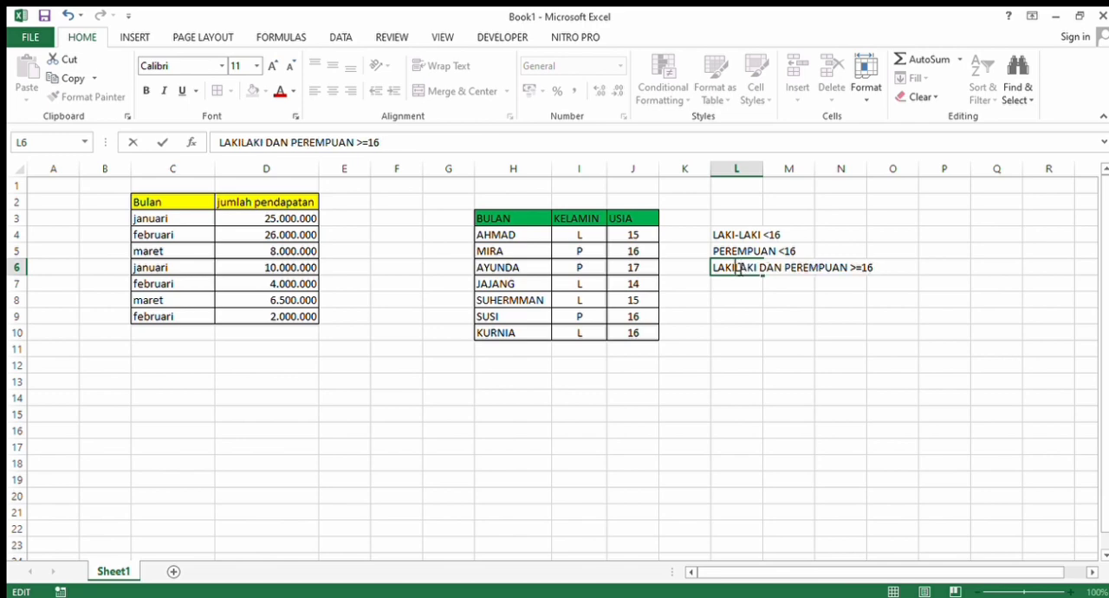
text(-)
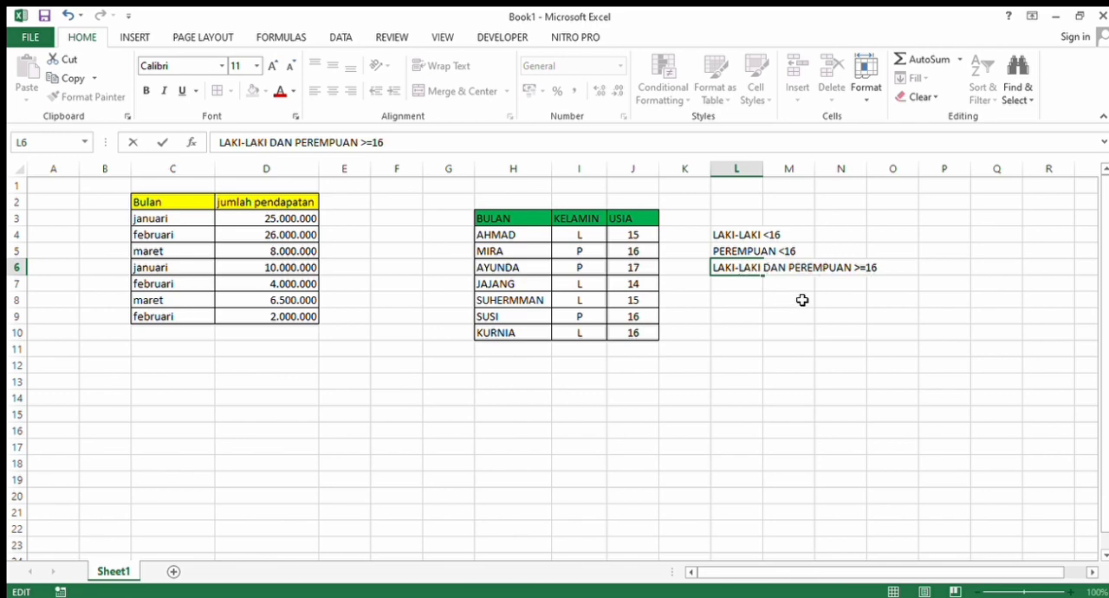
- Start a COUNTIFS formula in cell P3 with the gender range I4:I10 and the criterion "L"
click(944, 217)
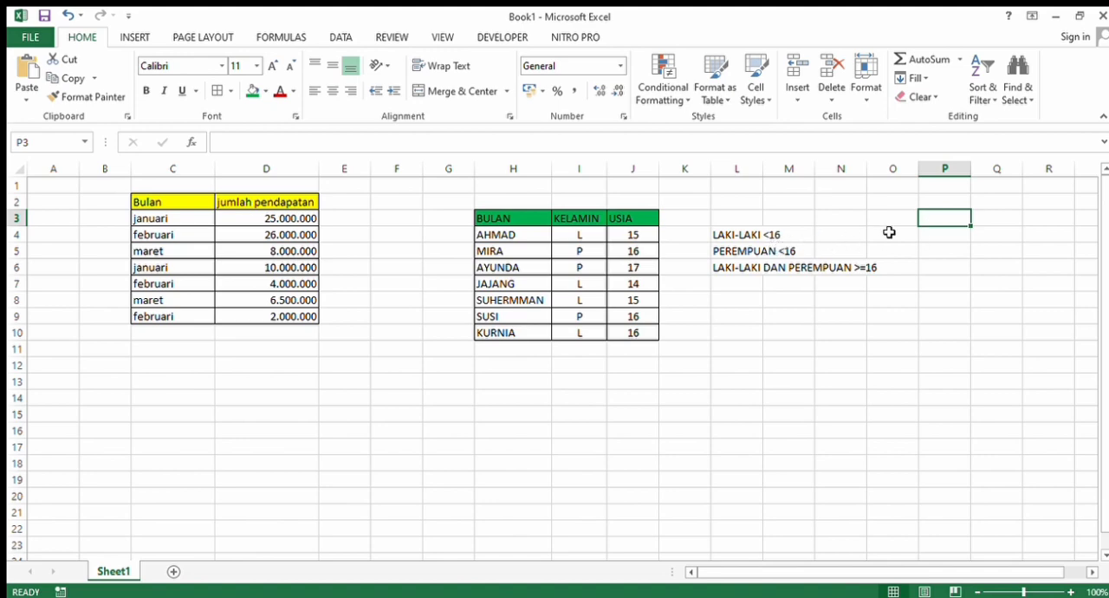
text(=)
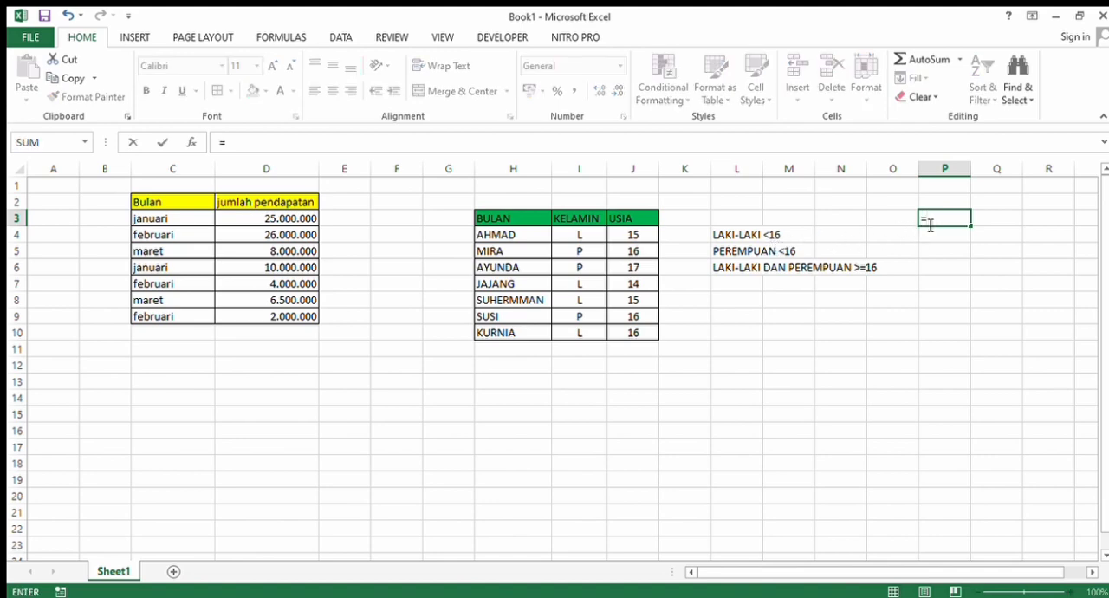
text(COUNTIFS)
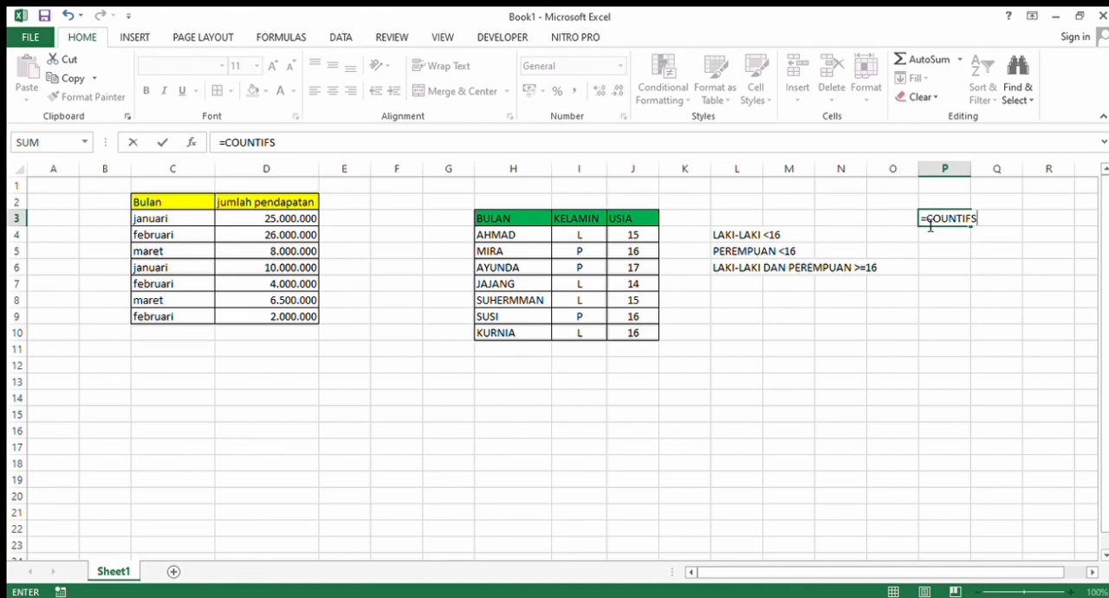
text(()
drag(587, 240, 582, 333)
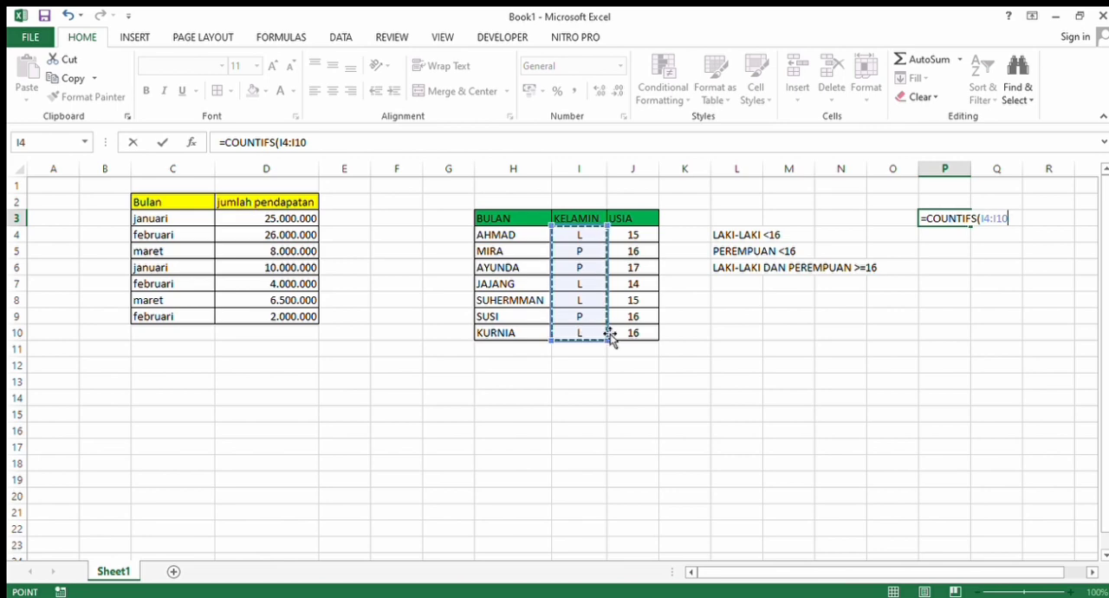
text(;)
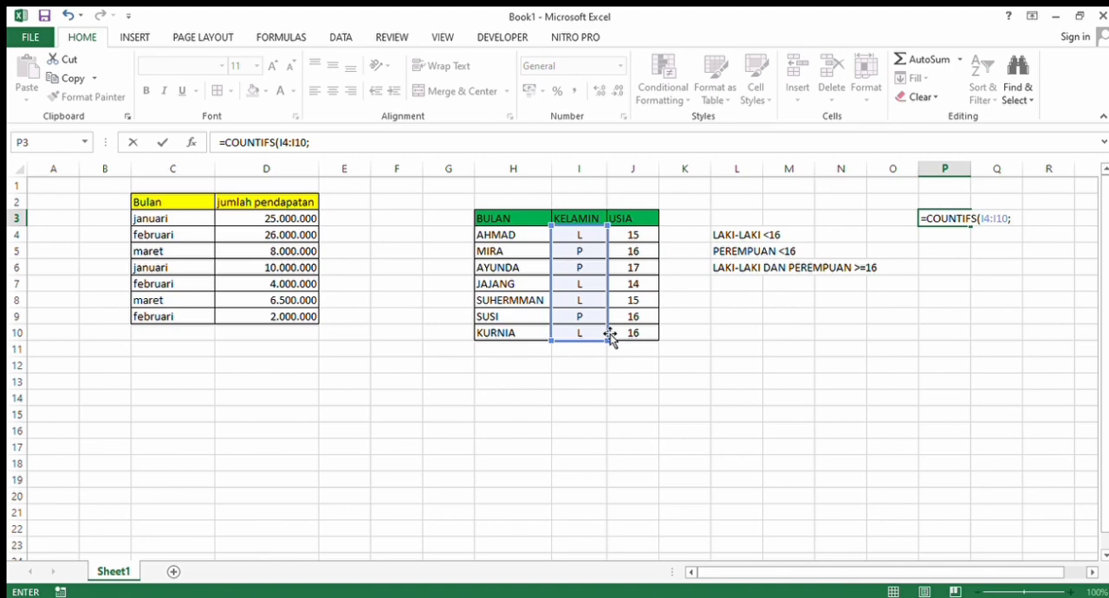
text("L";)
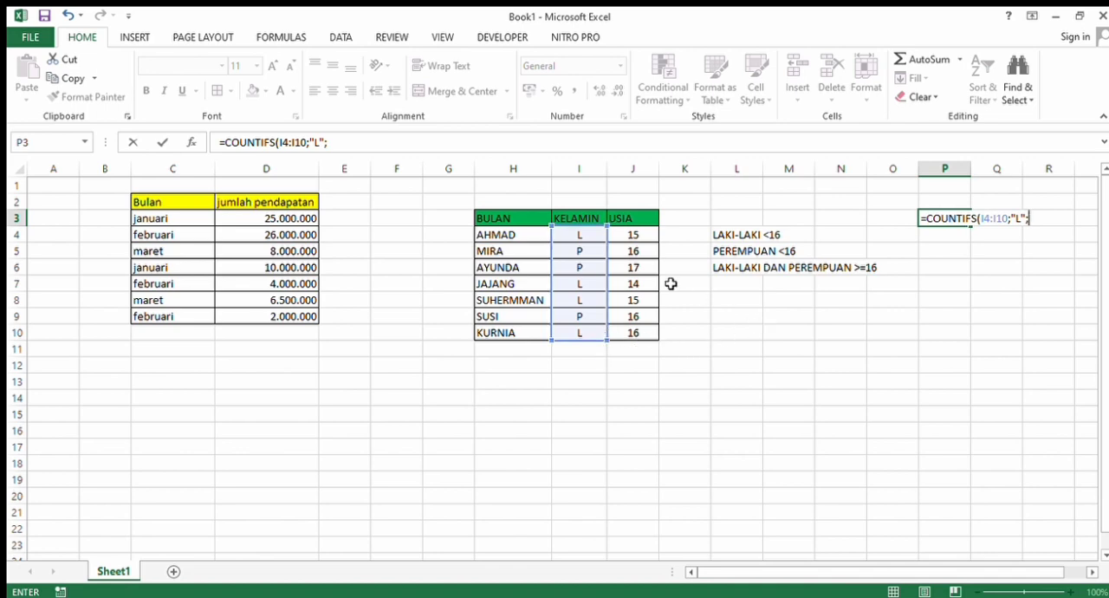
- Complete the COUNTIFS formula in P3 with the age range J4:J10 and the criterion "<16"
drag(631, 235, 633, 333)
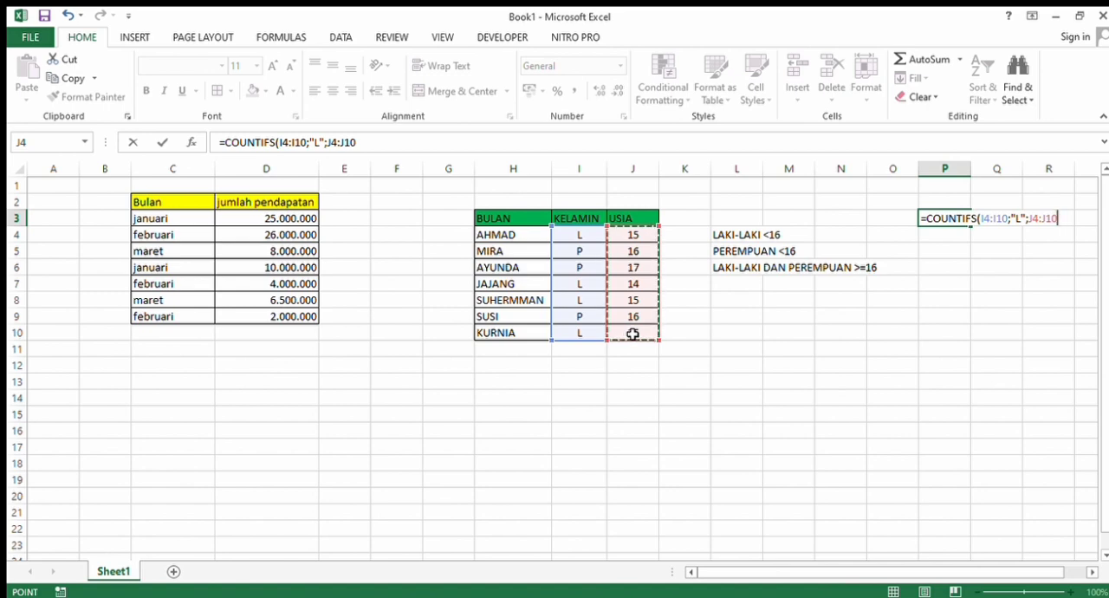
text(;)
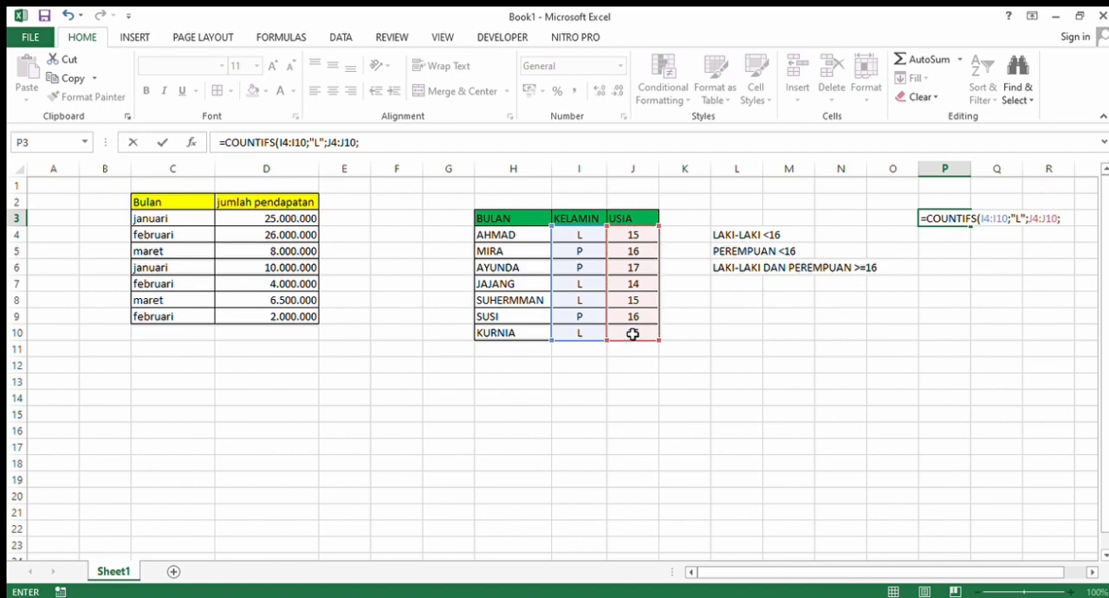
text("<16")
key(BackSpace)
text("<16"))
key(Return)
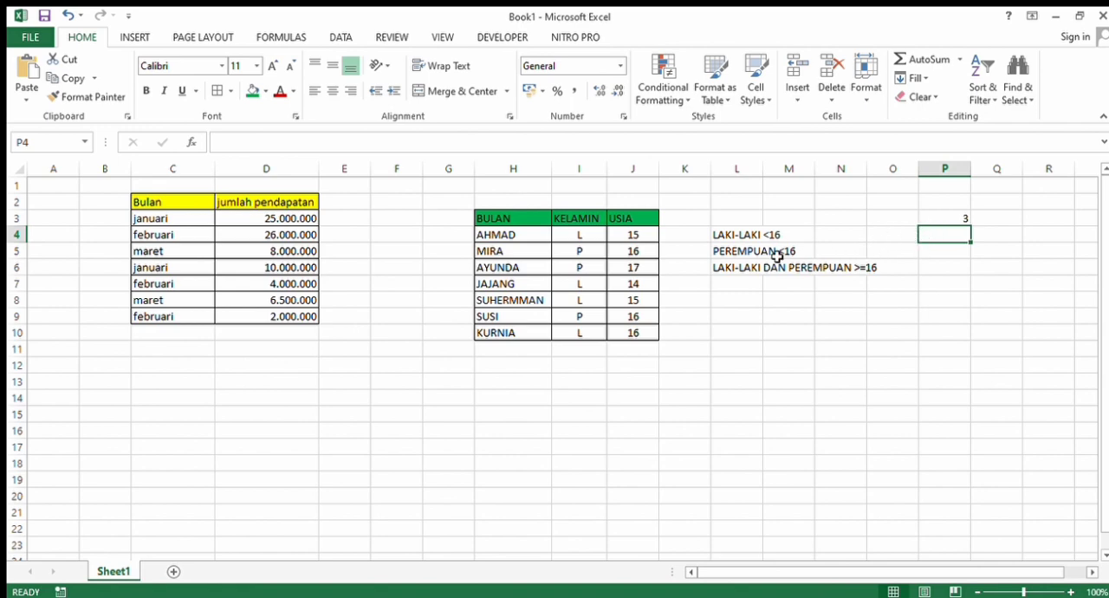
- Check the ages in J4, J7 and J8 against the COUNTIFS formula in cell P3
click(632, 236)
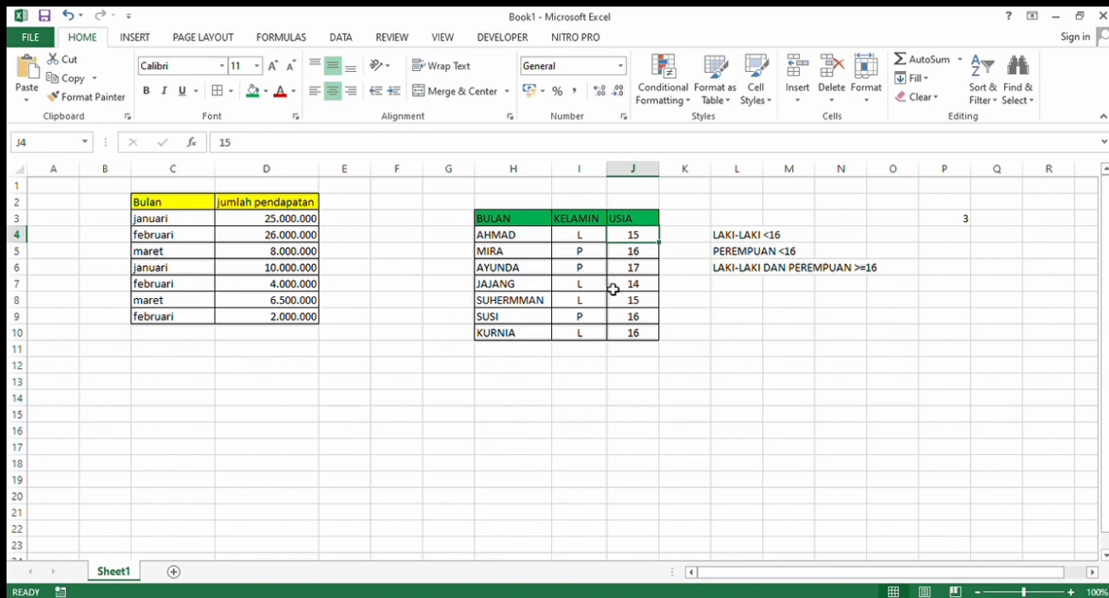
click(615, 288)
click(619, 304)
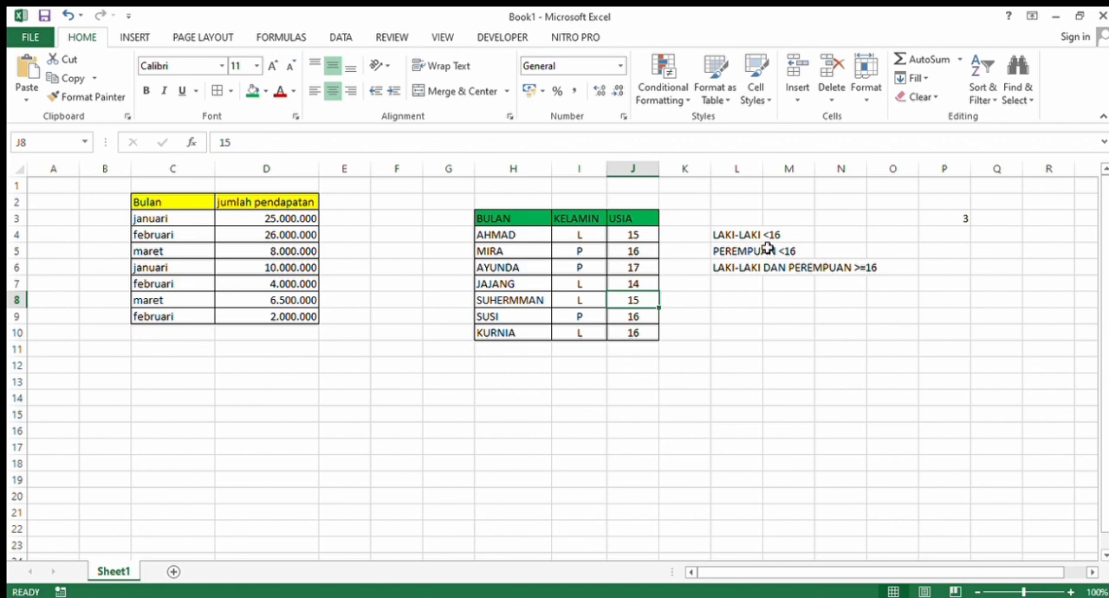
click(946, 223)
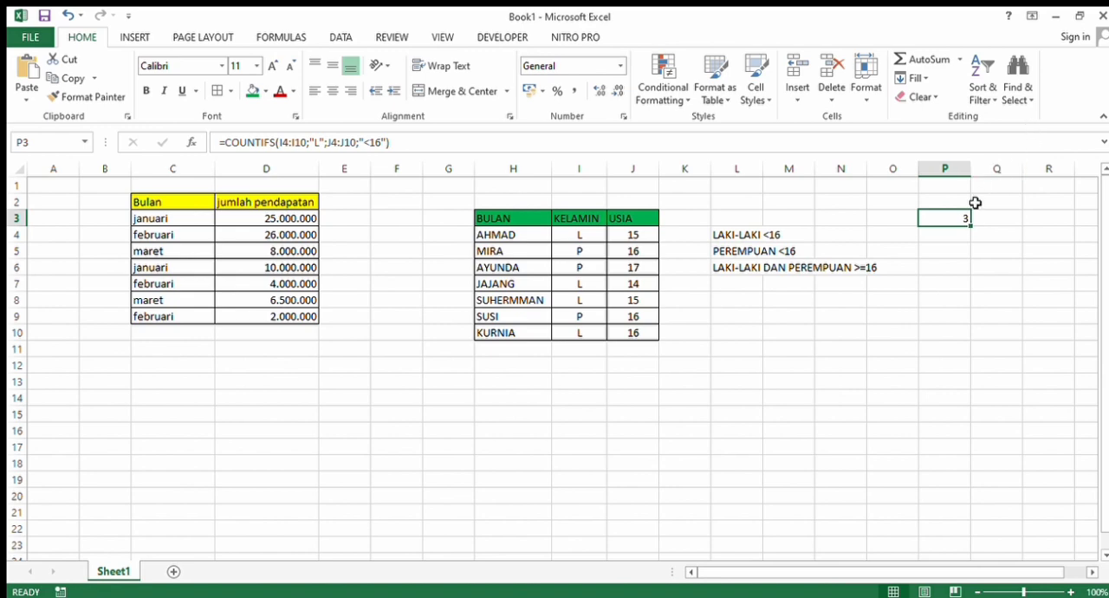
- Start a COUNTIFS formula in cell P4 with the gender range I4:I10 and the criterion "P"
click(955, 235)
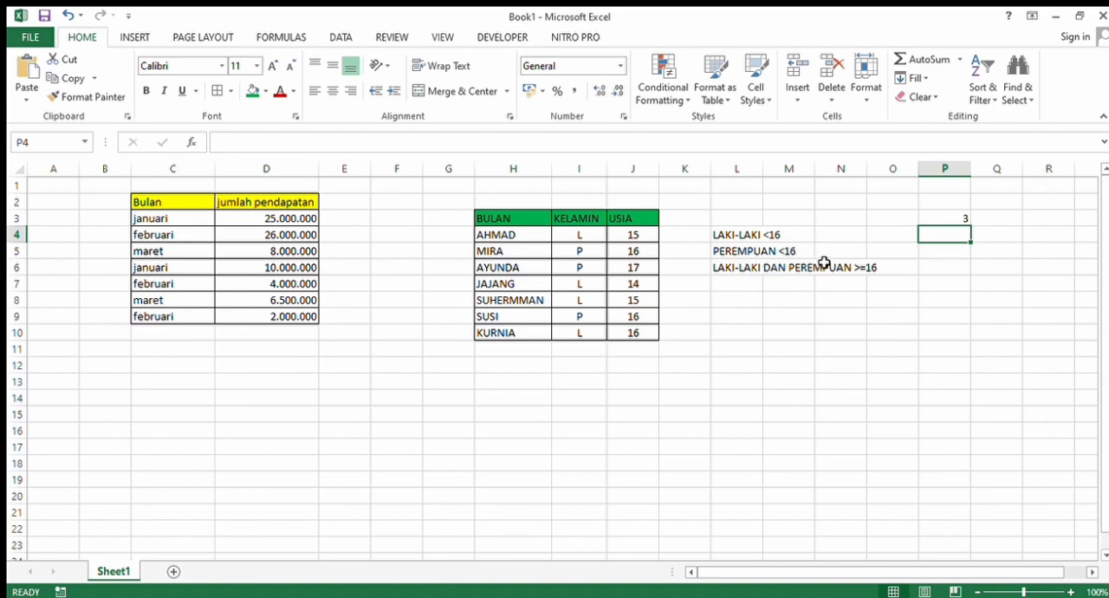
text(=)
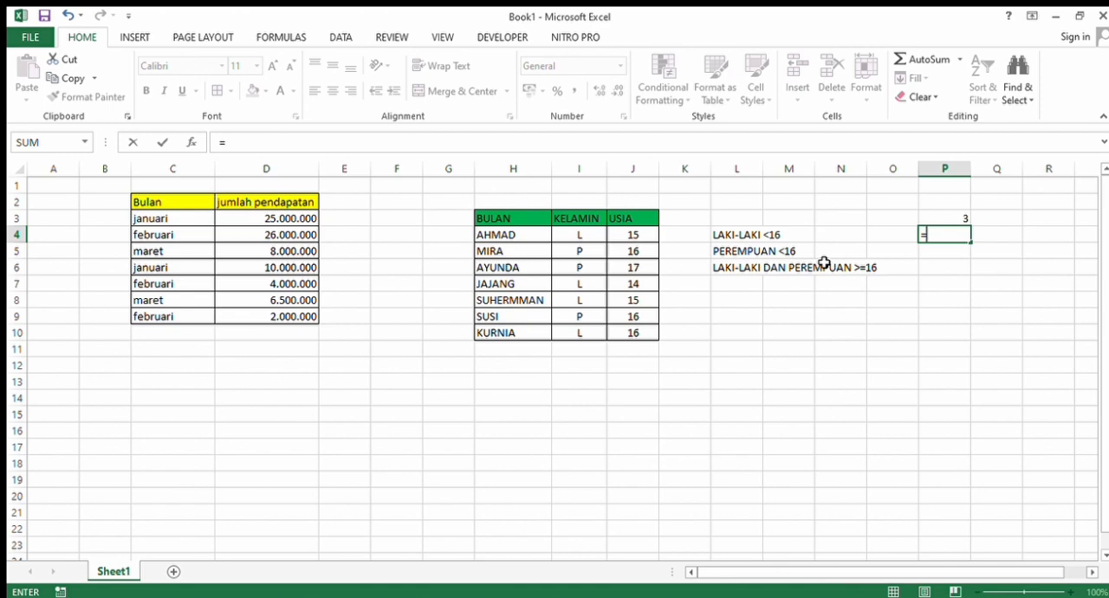
text(COUNT)
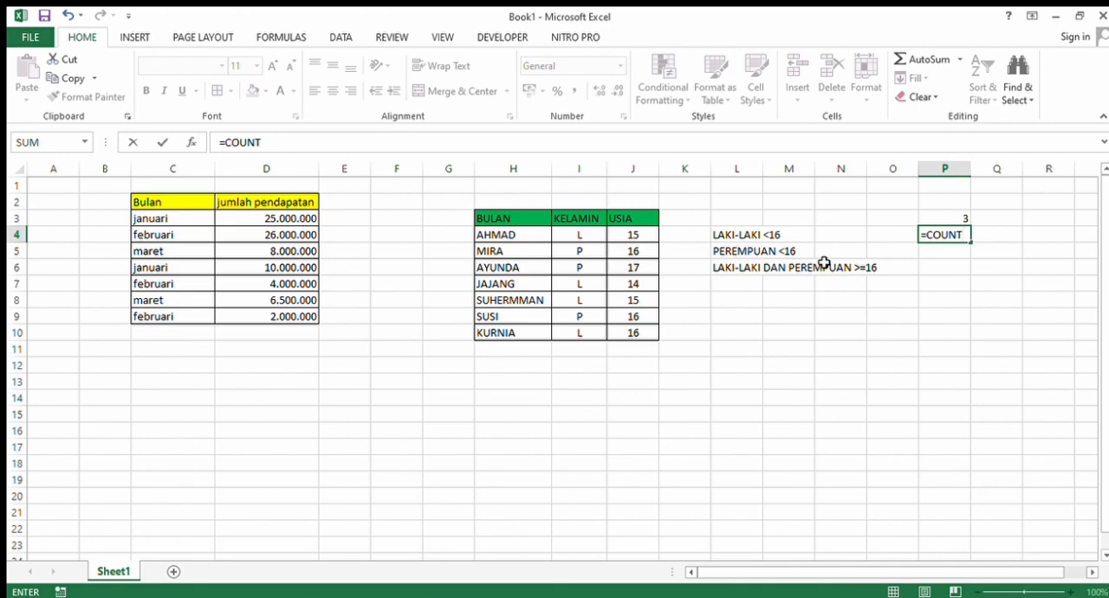
text(IFS()
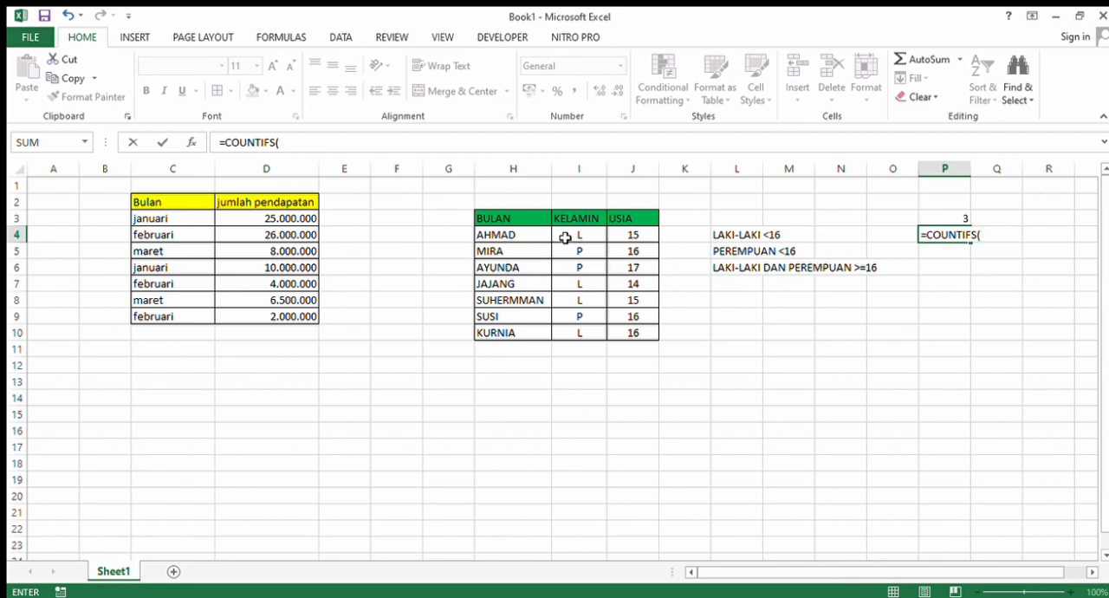
drag(564, 237, 569, 335)
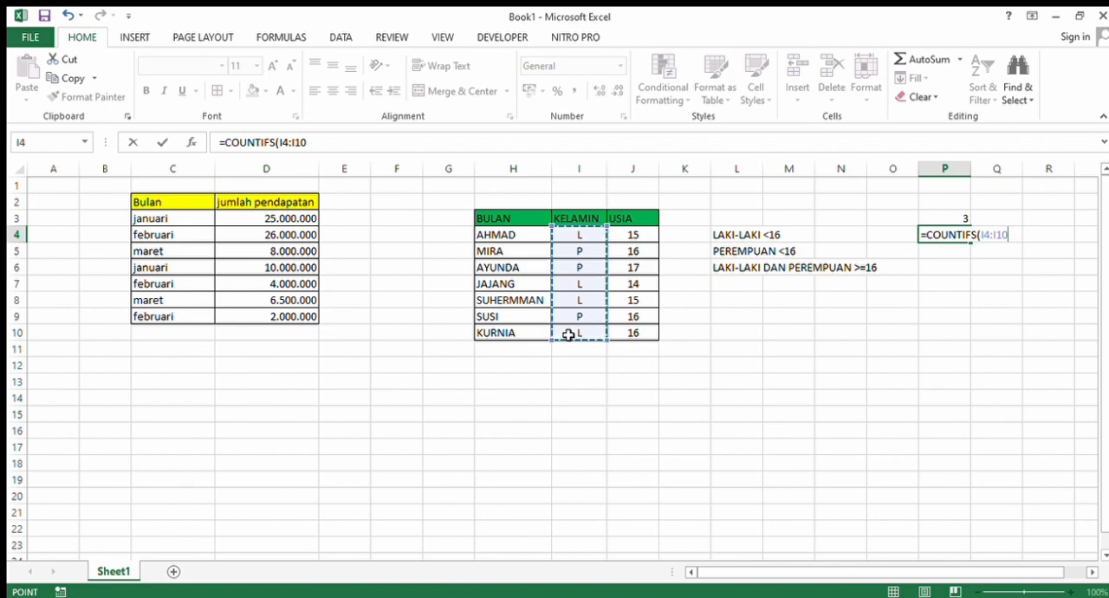
key(F8)
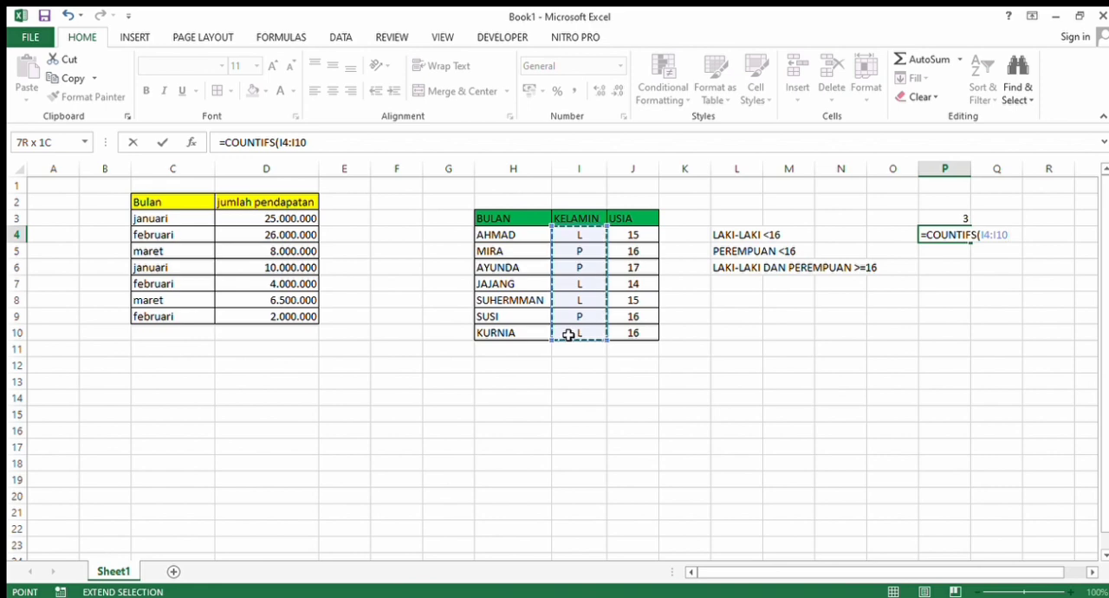
text(;)
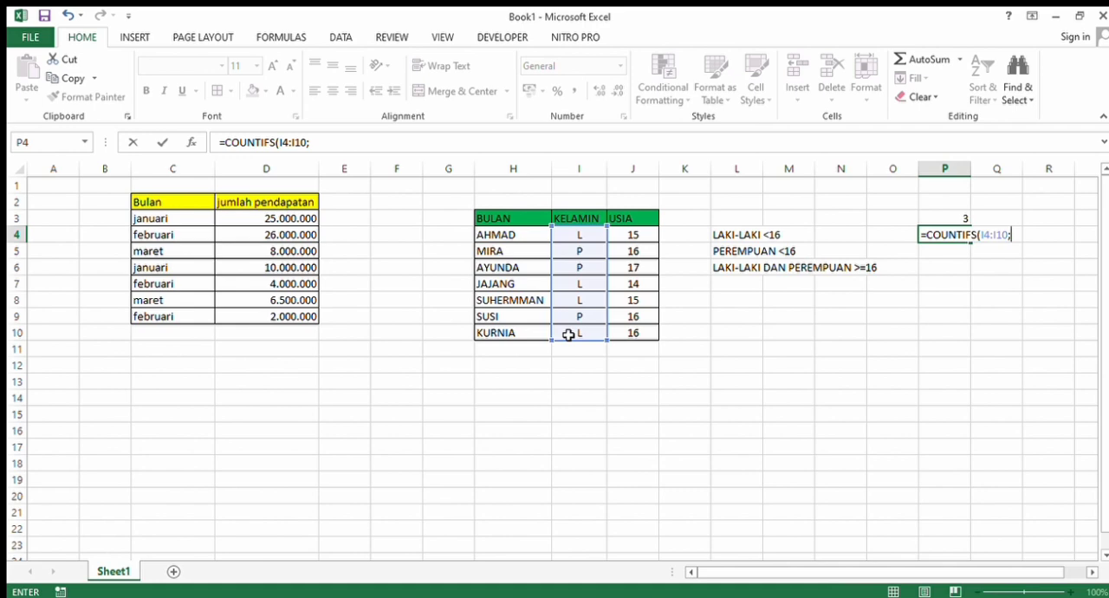
text("Pp)
key(BackSpace)
text(;)
key(BackSpace)
text(")
text(;)
- Complete the COUNTIFS formula in P4 with the age range J4:J10 and the criterion "<16"
click(640, 243)
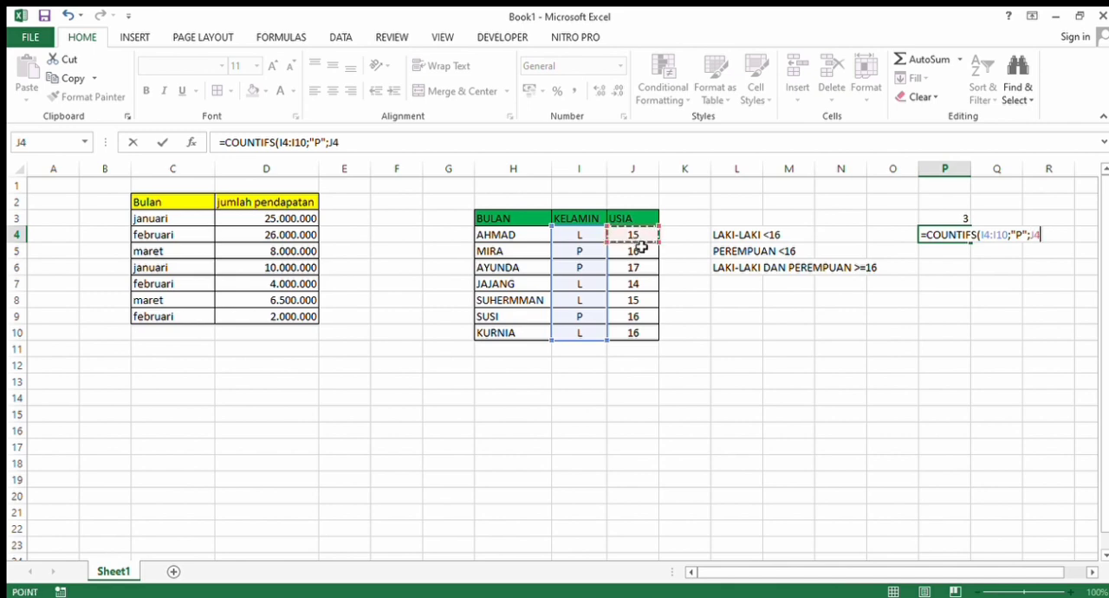
drag(640, 246, 636, 331)
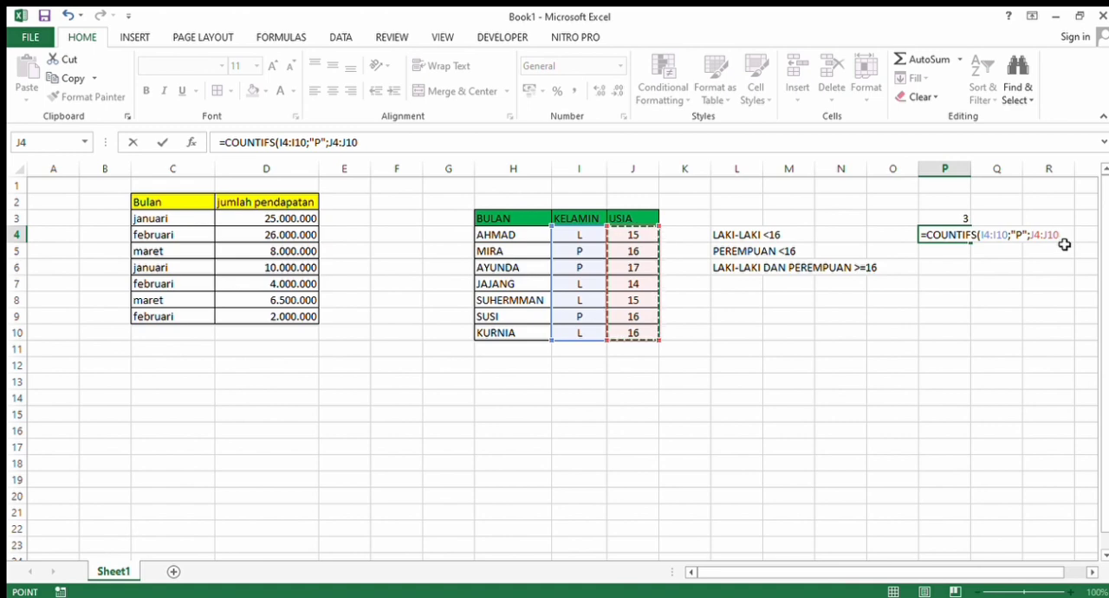
text(;)
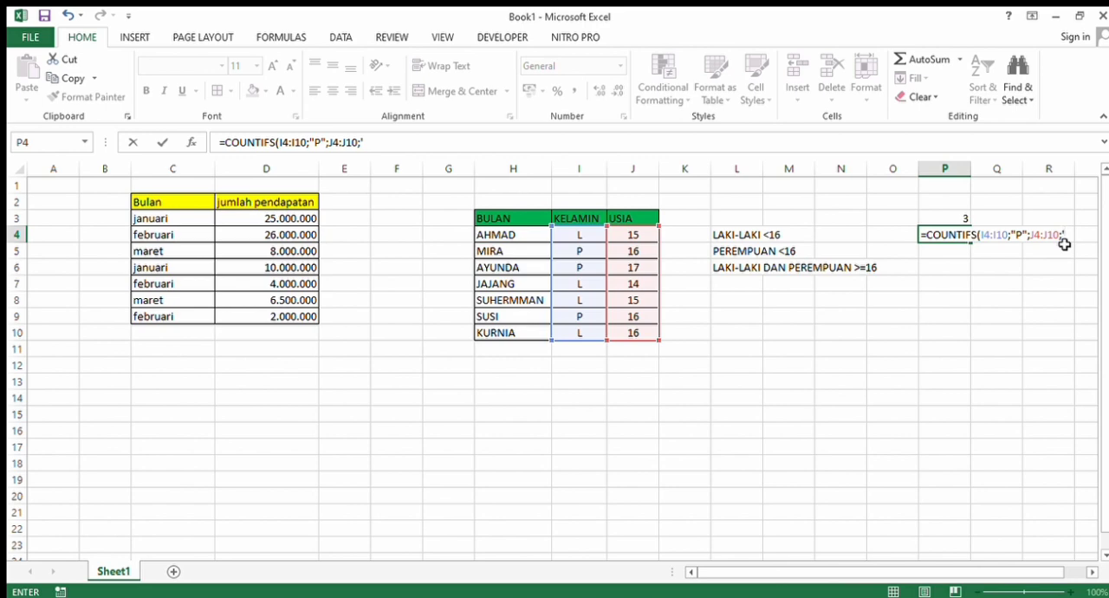
text("<16"))
key(Return)
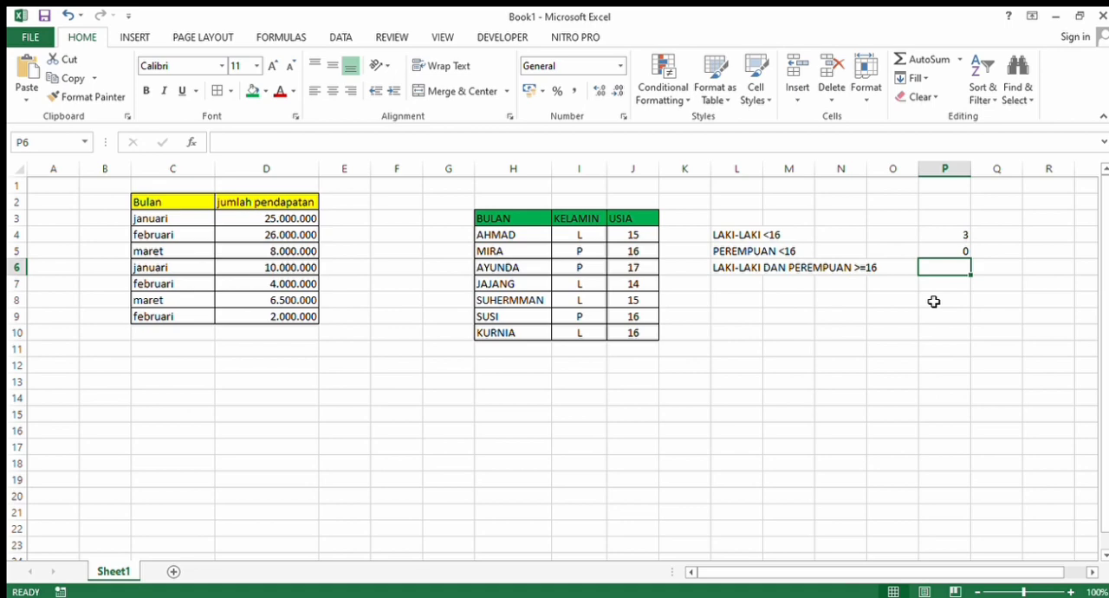
- Start a COUNTIFS formula in cell P6 with the gender range I4:I10 and the criterion "L"
text(=)
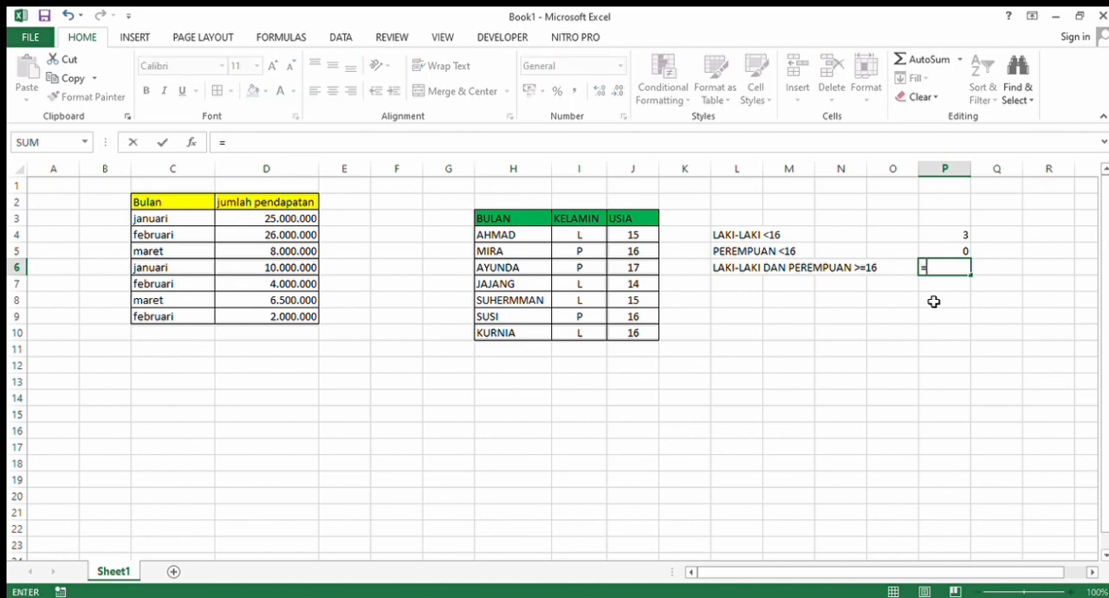
text(COUNTIFS)
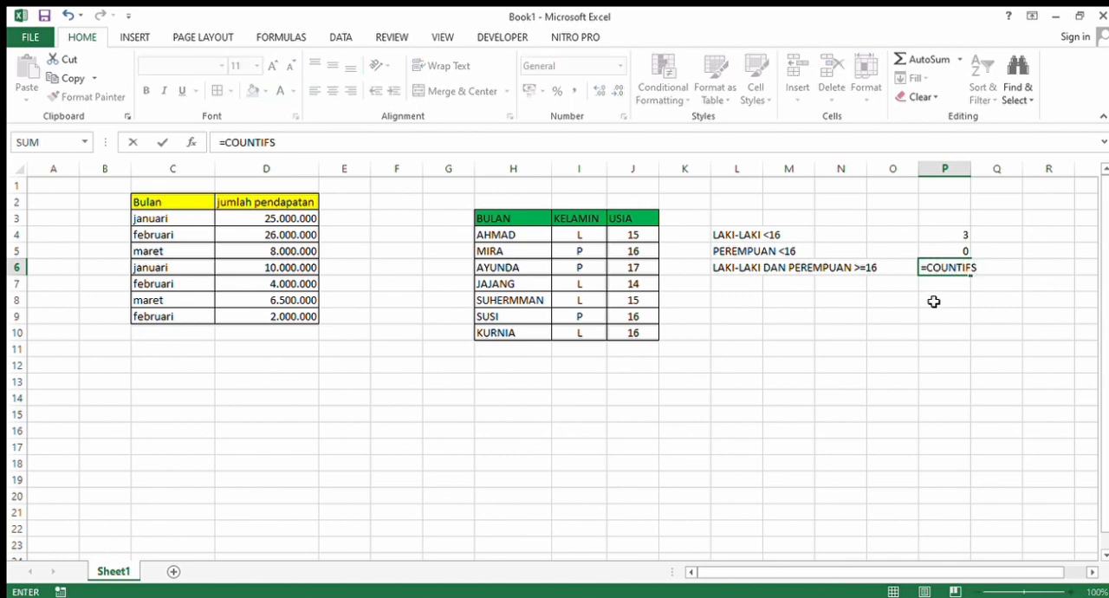
text(9)
key(BackSpace)
text(()
drag(577, 244, 578, 333)
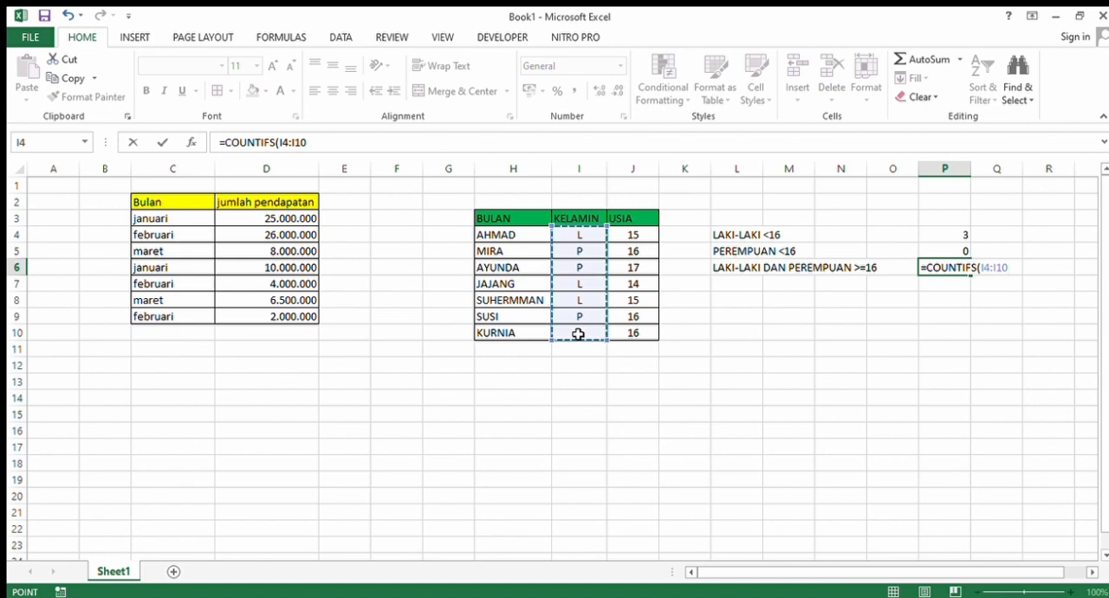
text(;)
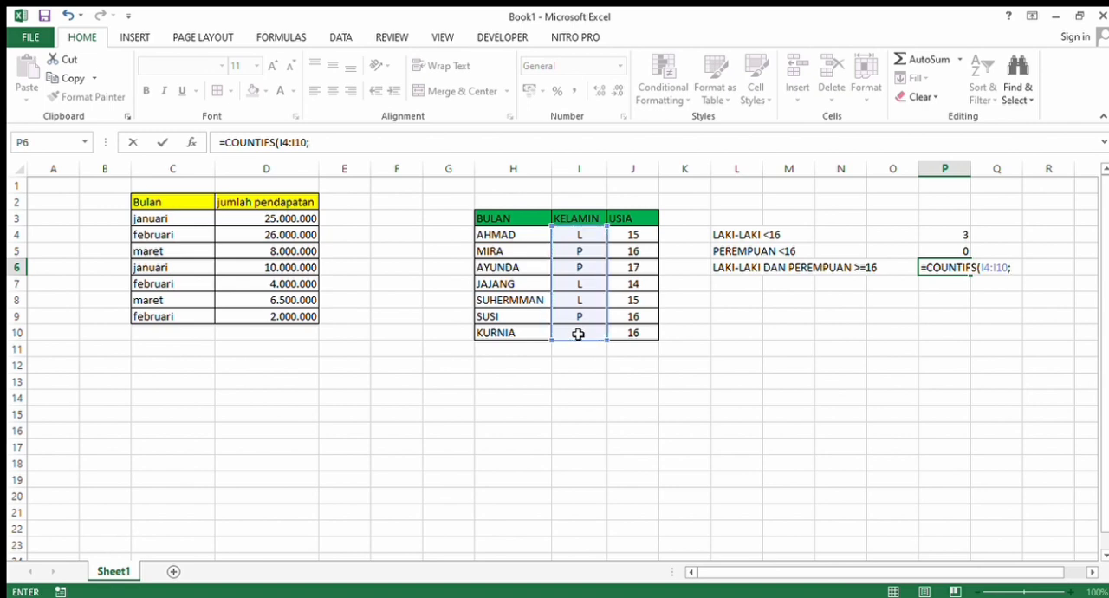
text("L)
text(")
text(;)
- Complete the COUNTIFS formula in P6 with the age range J4:J10 and the criterion ">=16"
drag(628, 236, 623, 332)
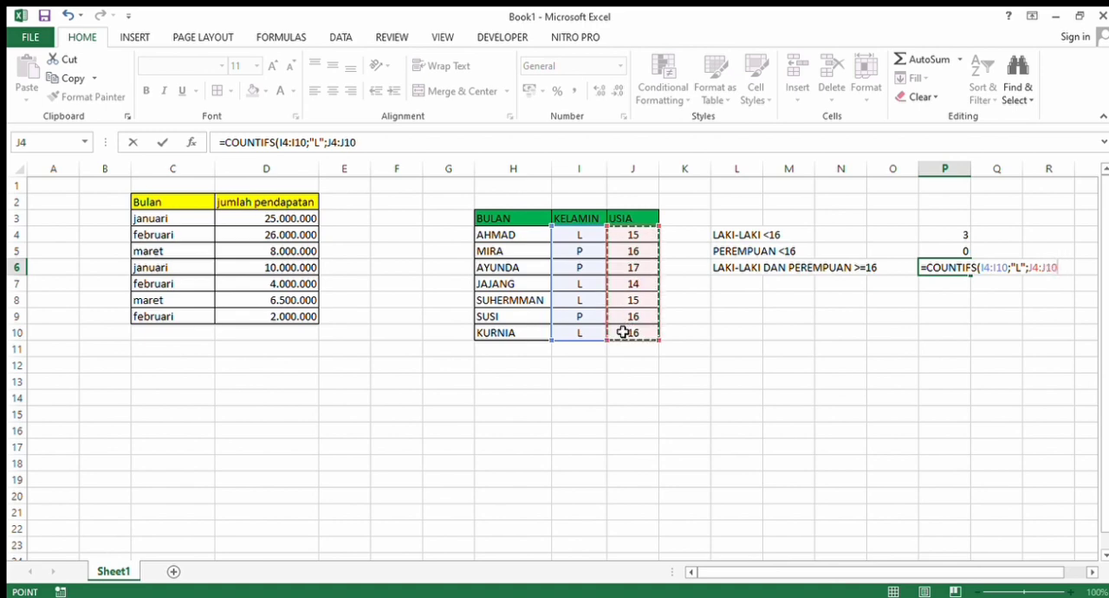
text(;)
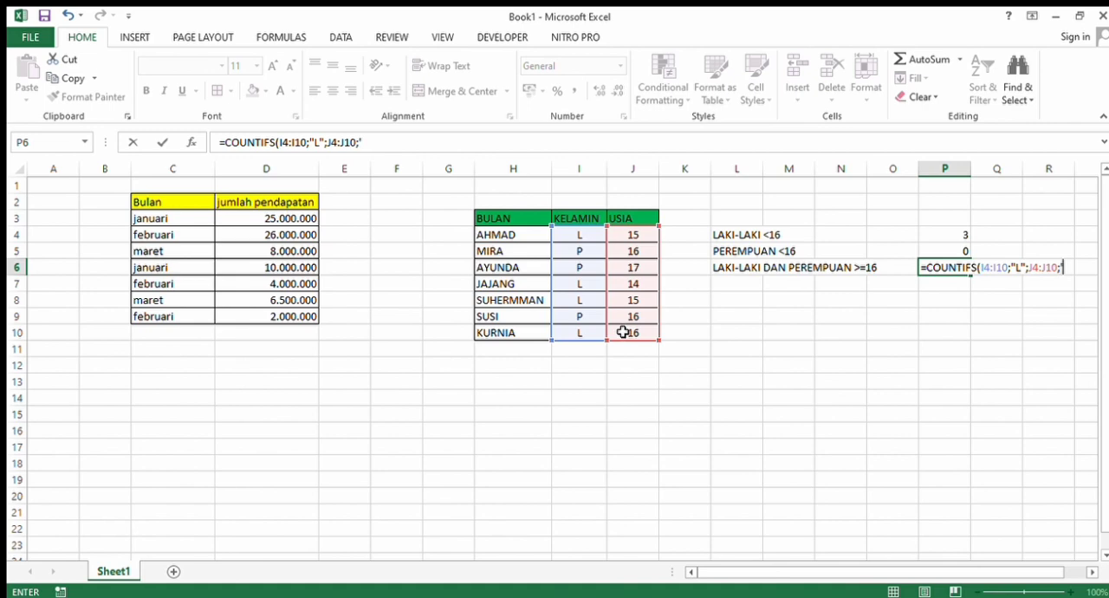
text(">=16")
key(BackSpace)
text("))
key(Return)
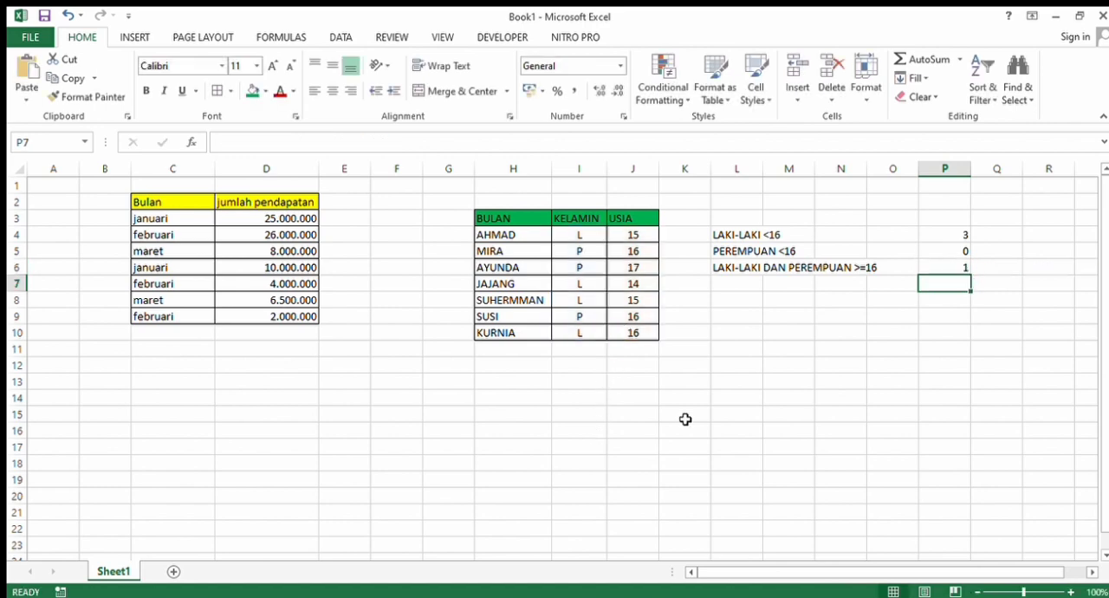
click(941, 269)
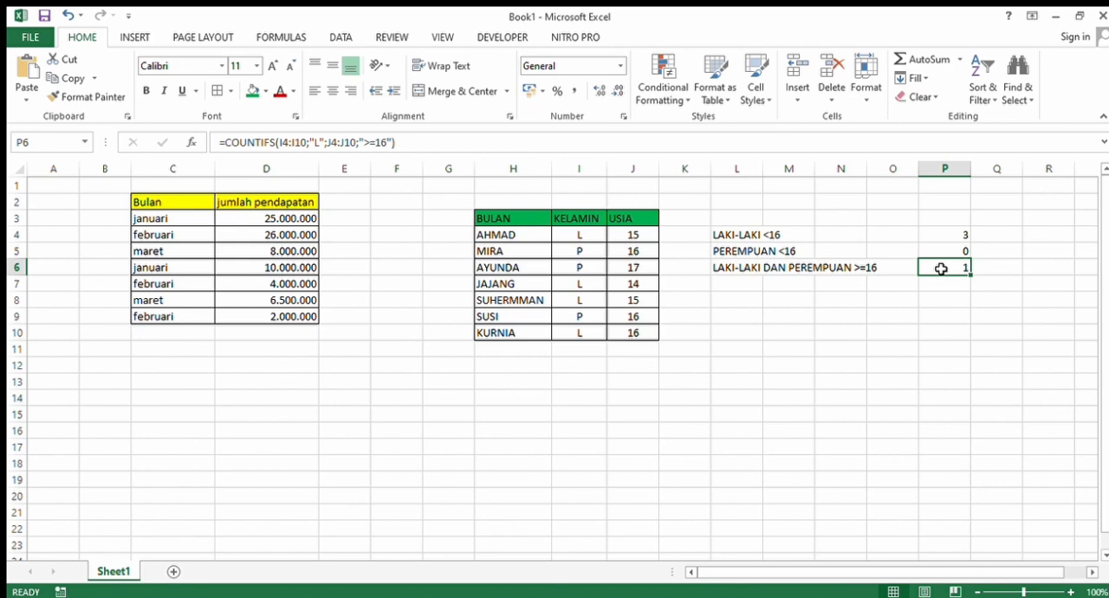
click(371, 146)
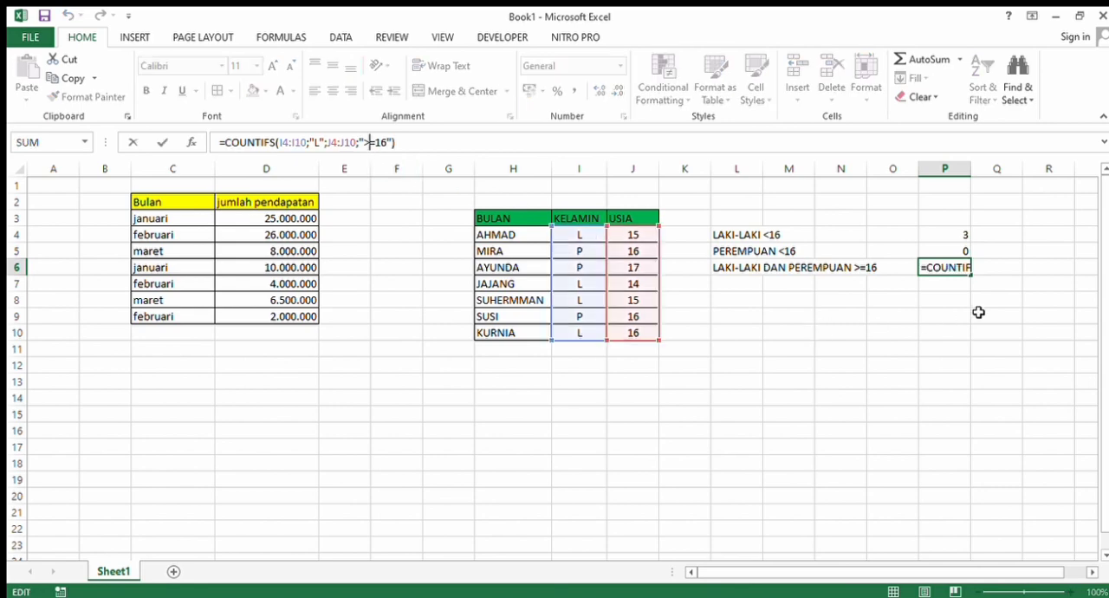
click(988, 282)
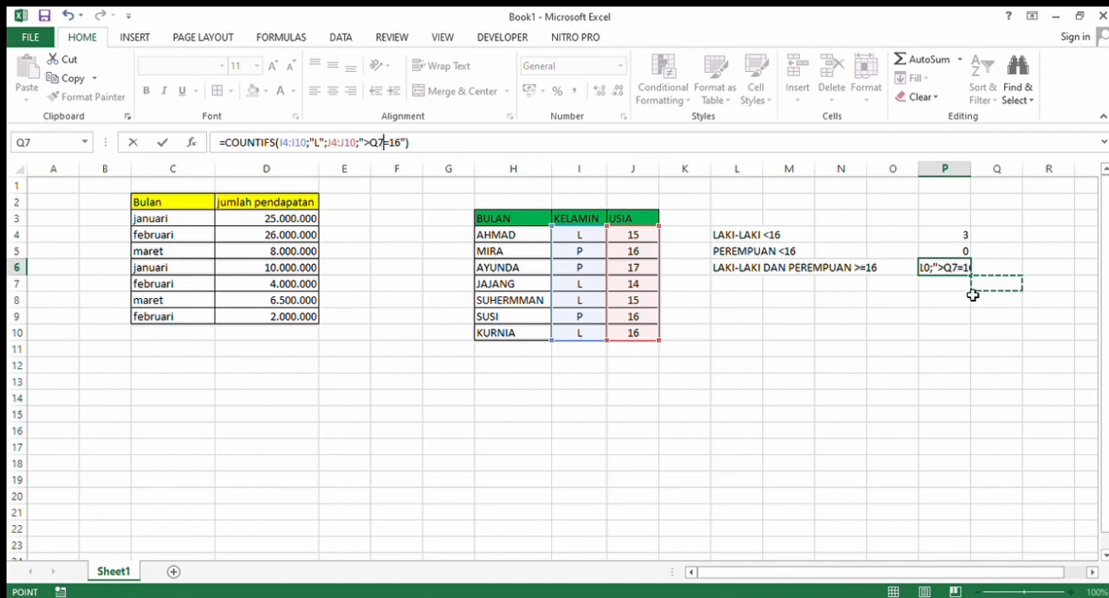
click(964, 268)
key(BackSpace)
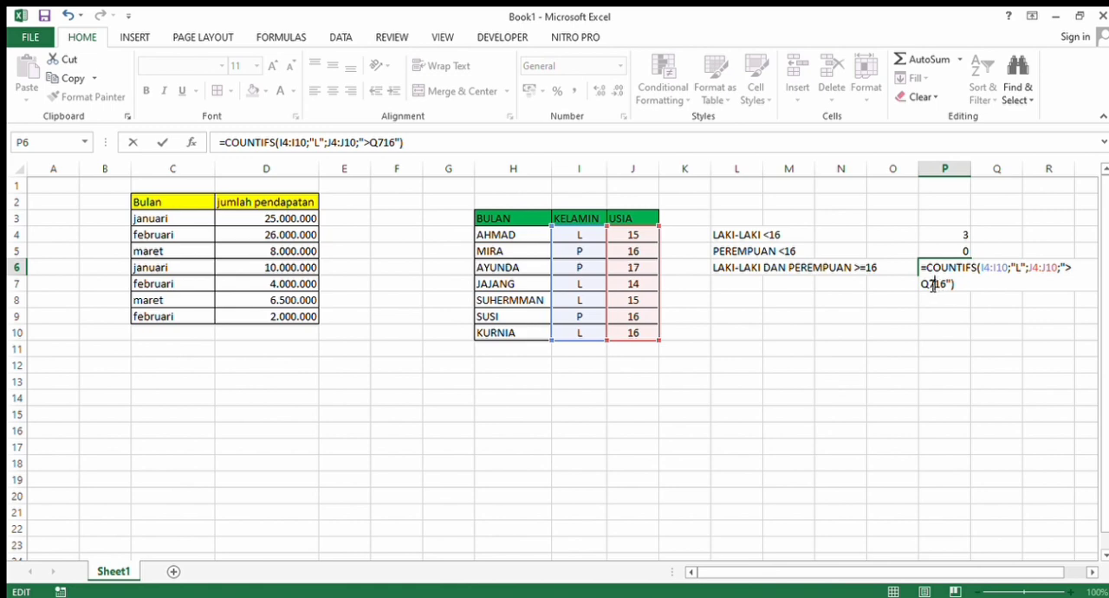
key(BackSpace)
key(BackSpace)
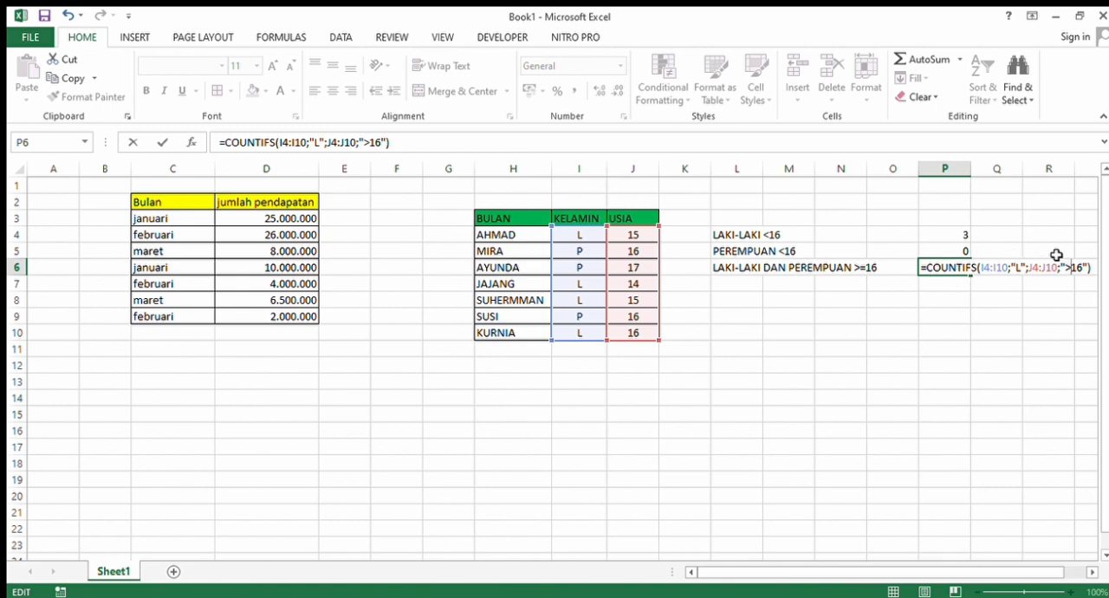
click(1095, 271)
text(=)
key(Return)
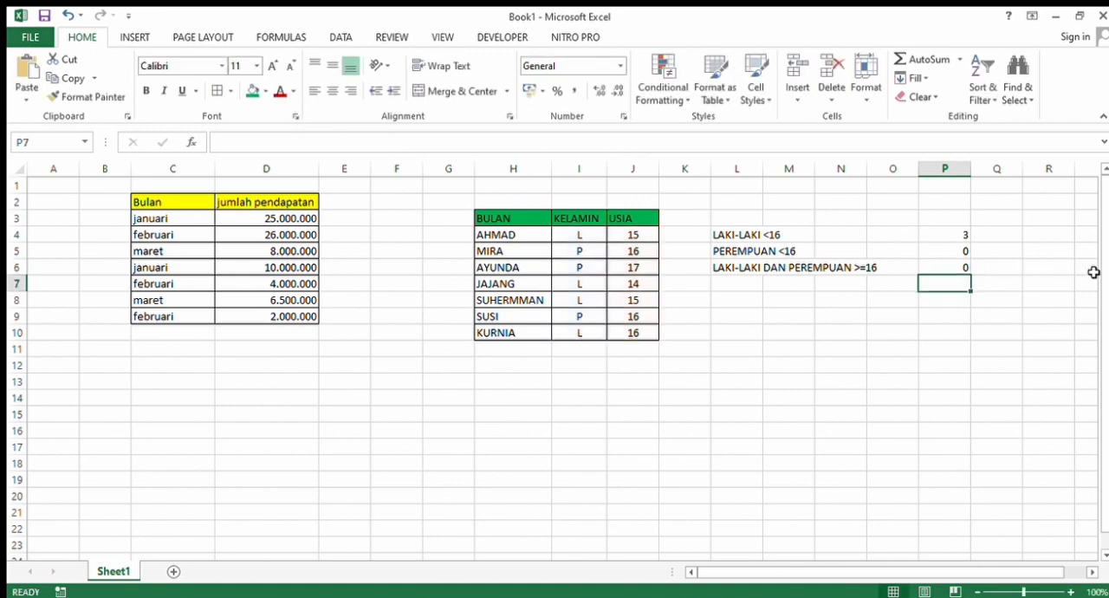
key(ctrl+z)
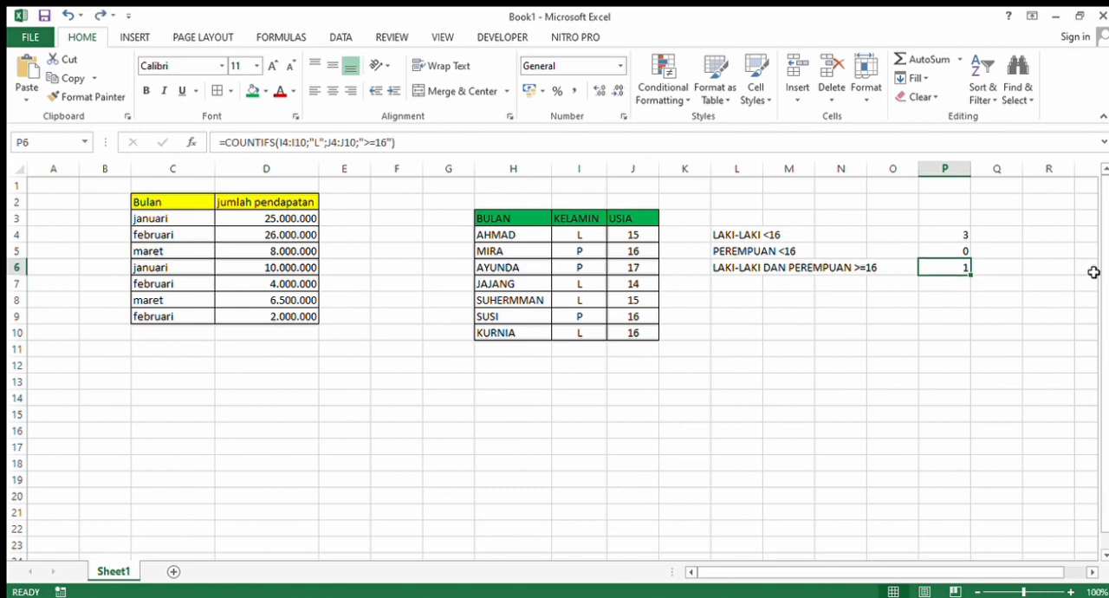
key(Delete)
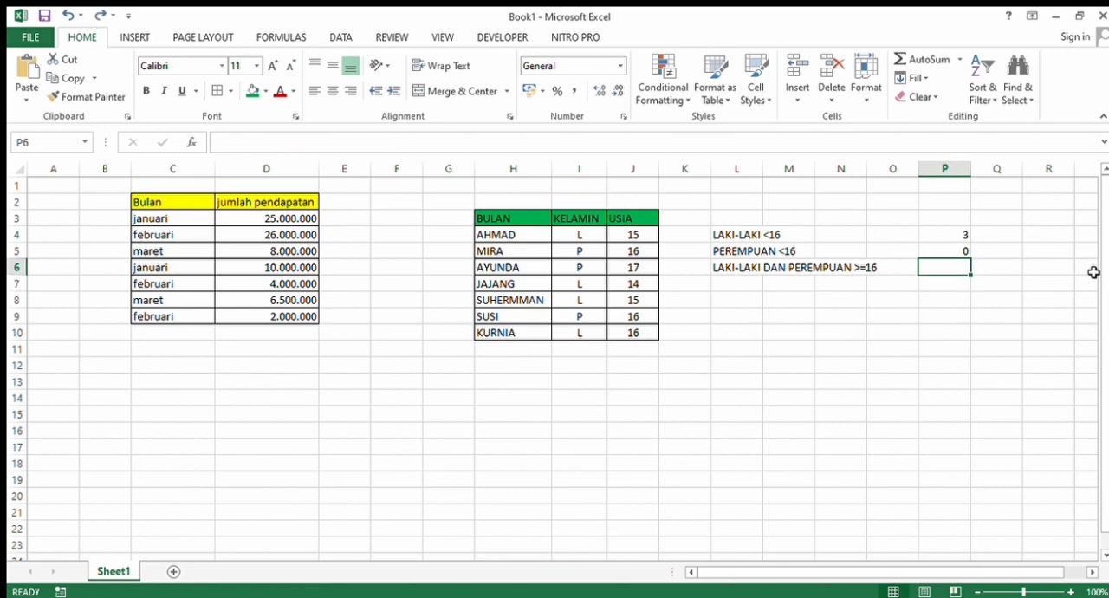
key(Up)
key(Delete)
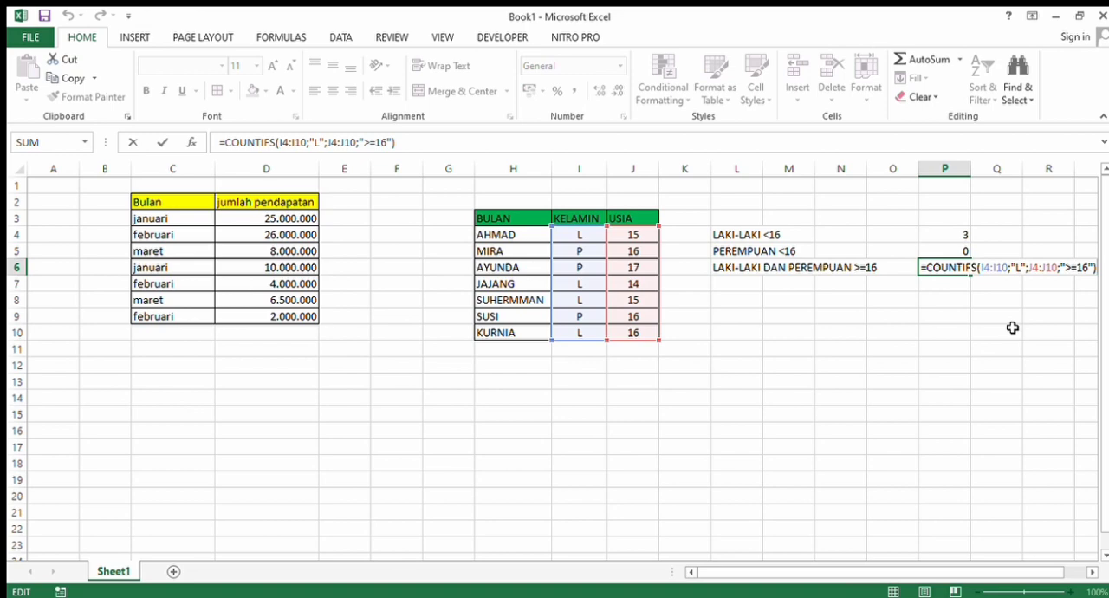
- Extend the formula in P6 with a plus sign and the opening of a second COUNTIFS function
text(+)
text(COU)
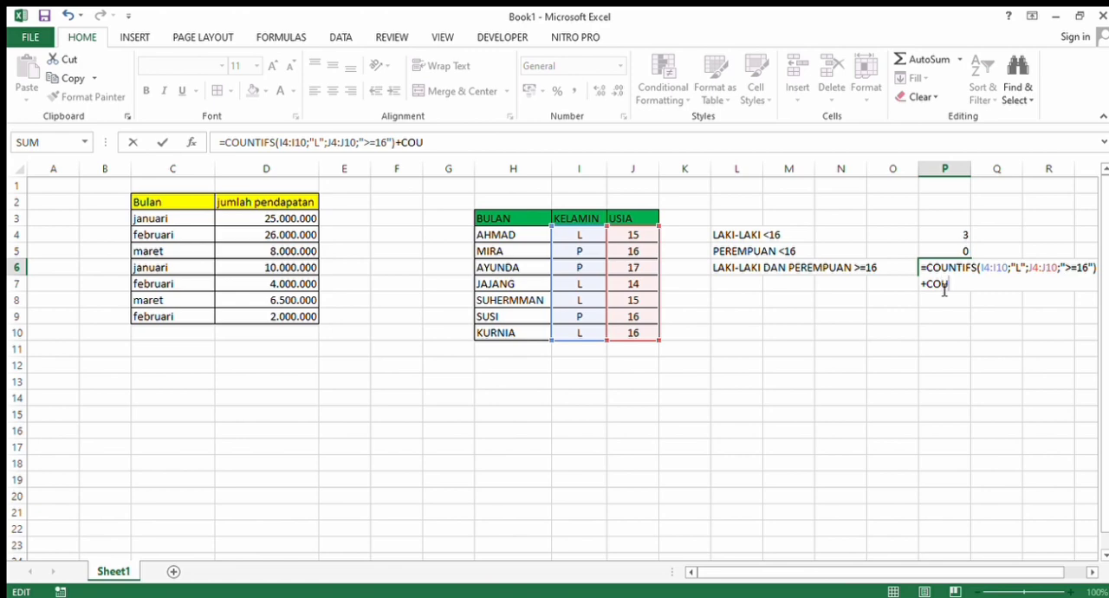
text(NTIFS()
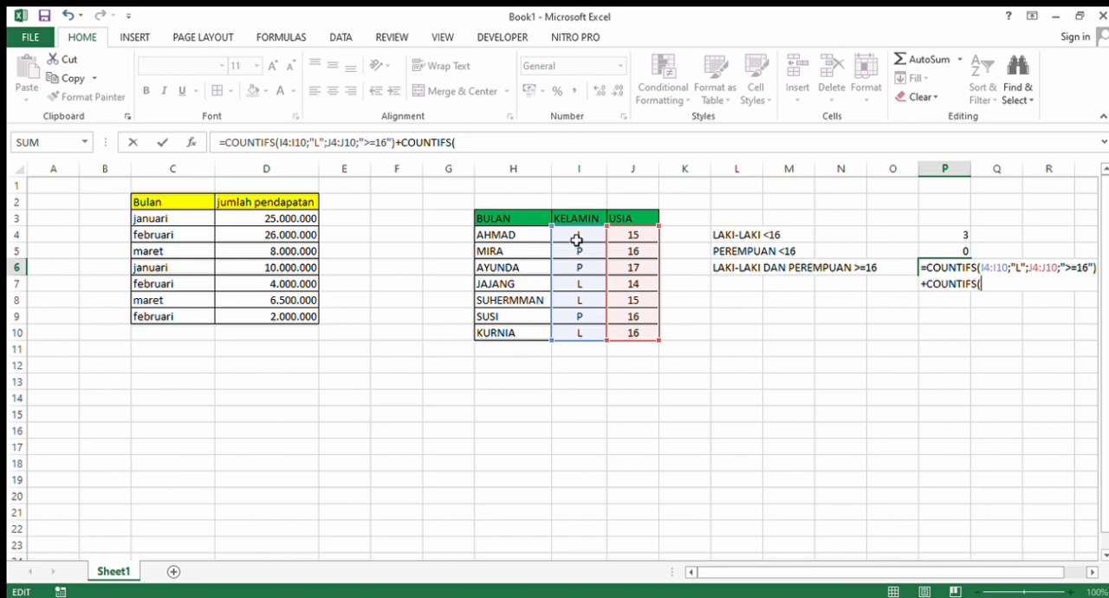
drag(576, 240, 577, 340)
click(563, 419)
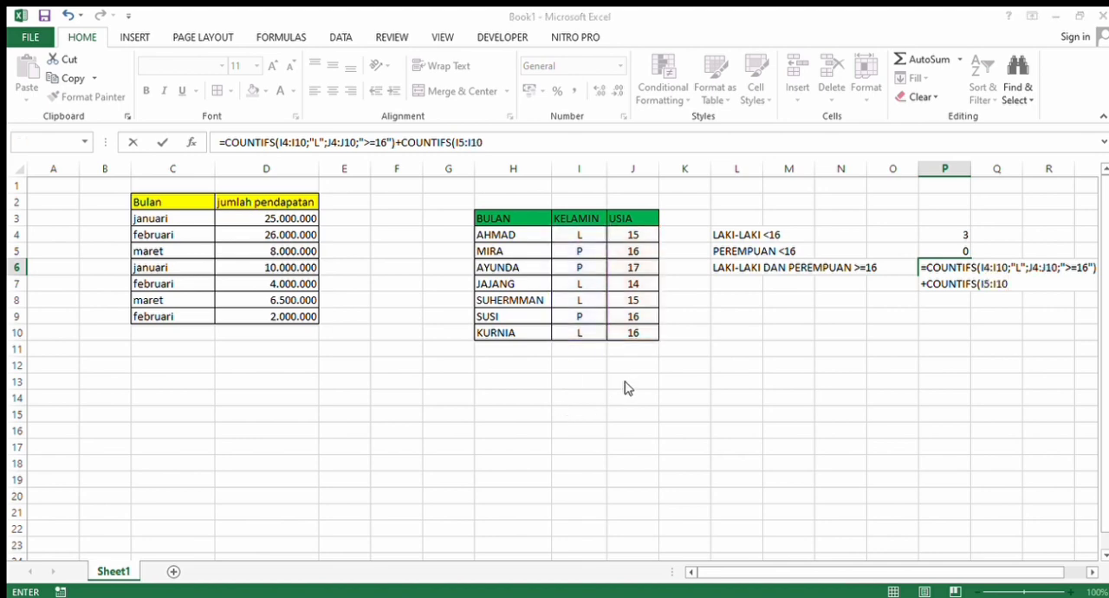
click(570, 349)
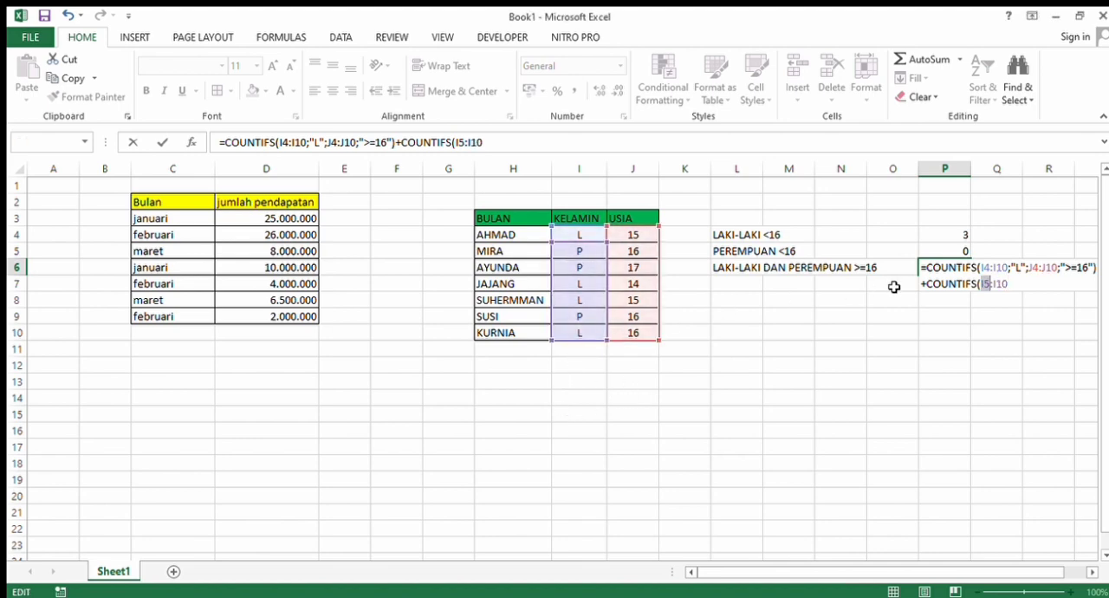
click(1009, 286)
key(BackSpace)
key(BackSpace)
key(BackSpace)
key(BackSpace)
key(BackSpace)
key(BackSpace)
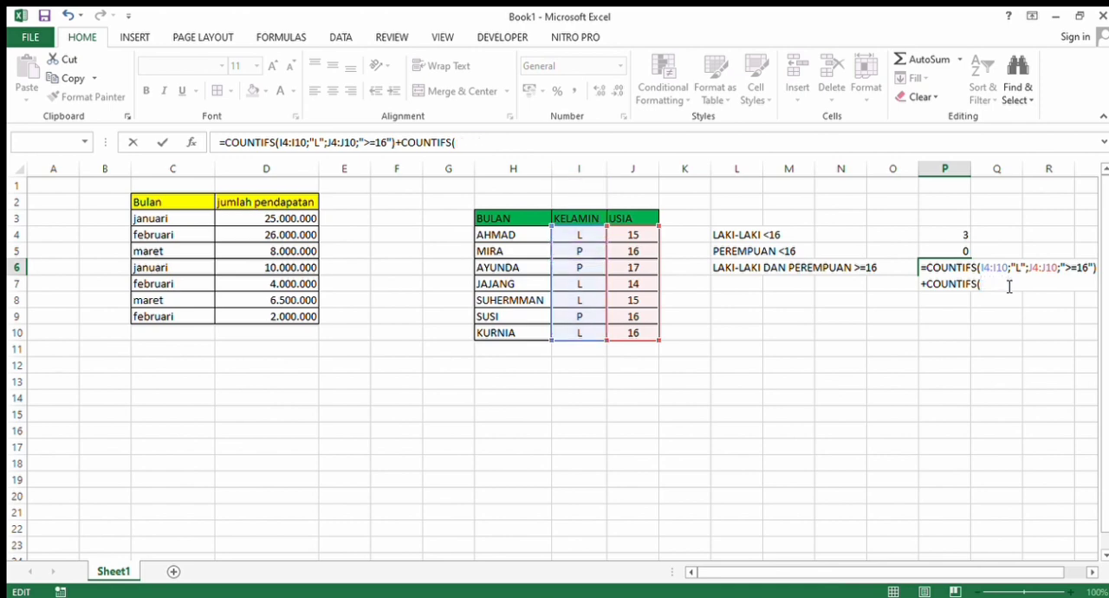
- Give the second COUNTIFS in P6 the gender range I4:I10 and the criterion "P"
click(578, 241)
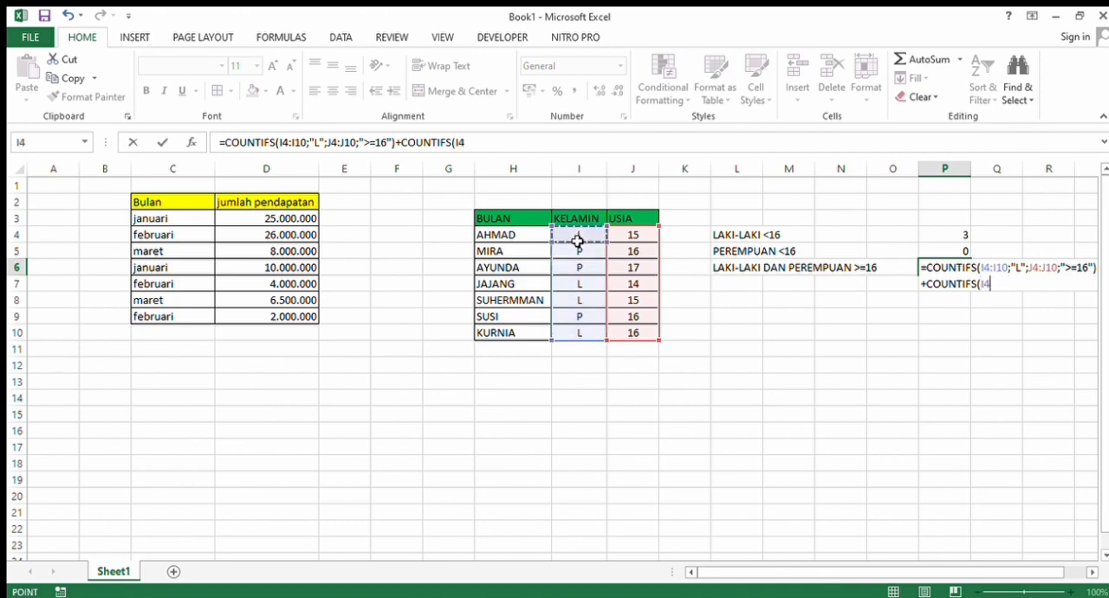
drag(578, 241, 574, 332)
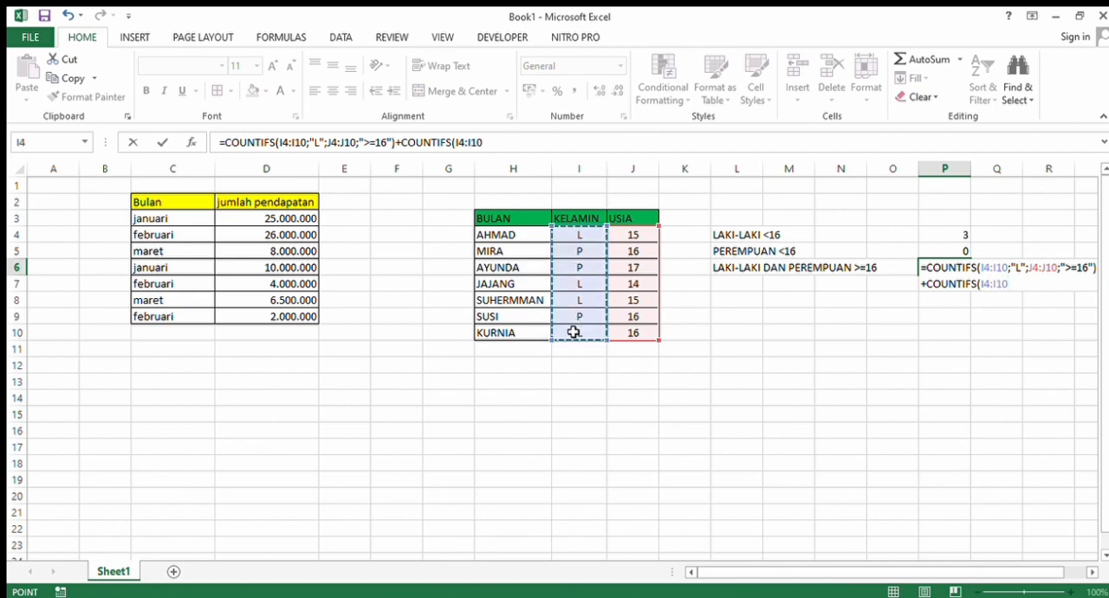
text(;)
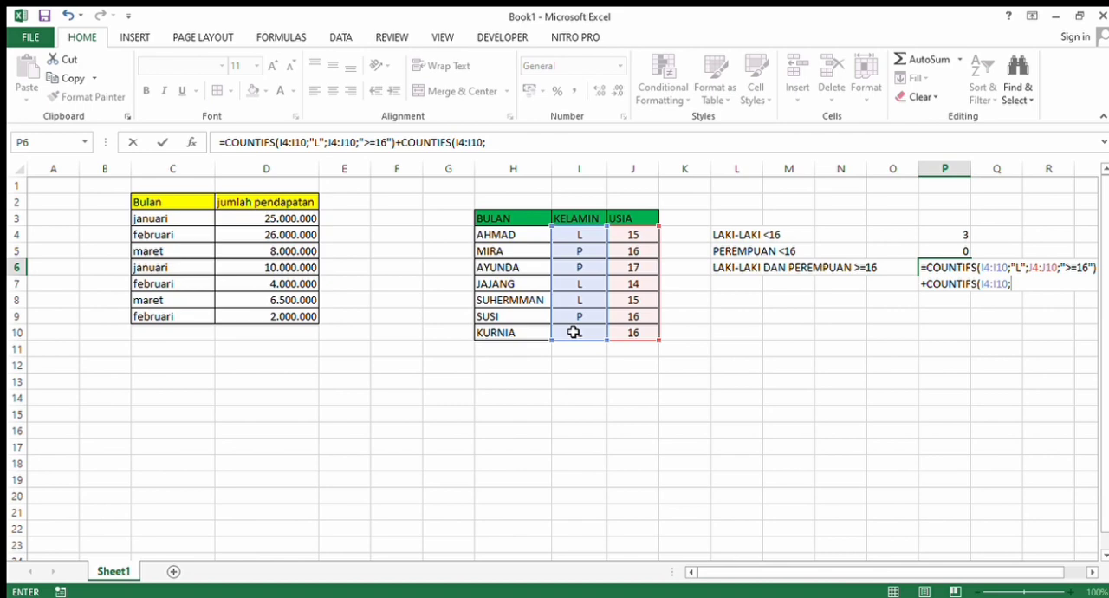
text("P";)
- Complete the second COUNTIFS in P6 with the age range J4:J10 and the criterion ">=16"
drag(633, 240, 632, 333)
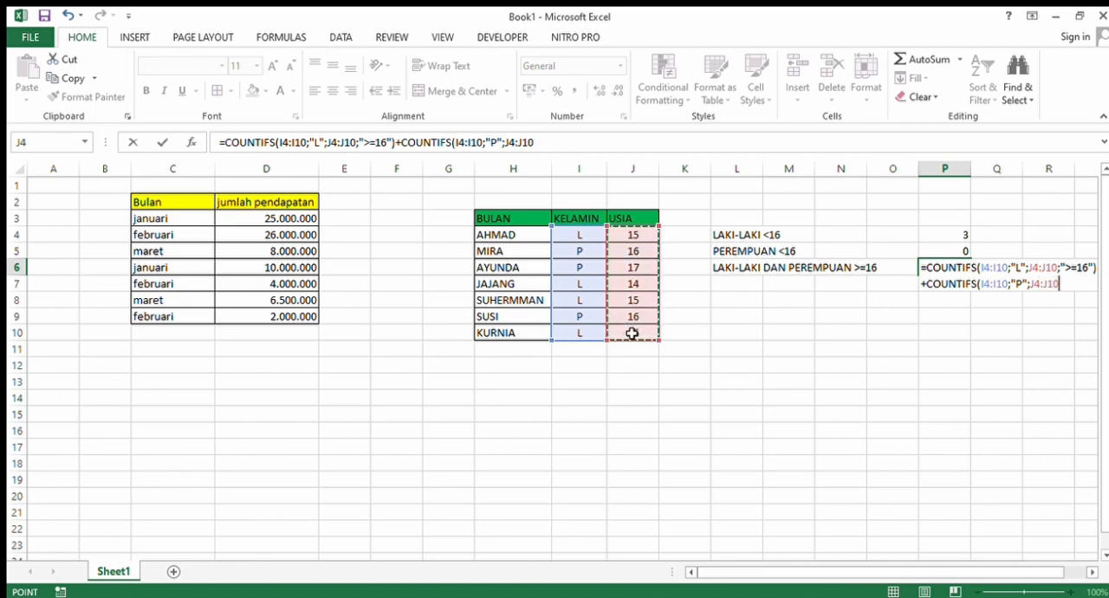
text(;")
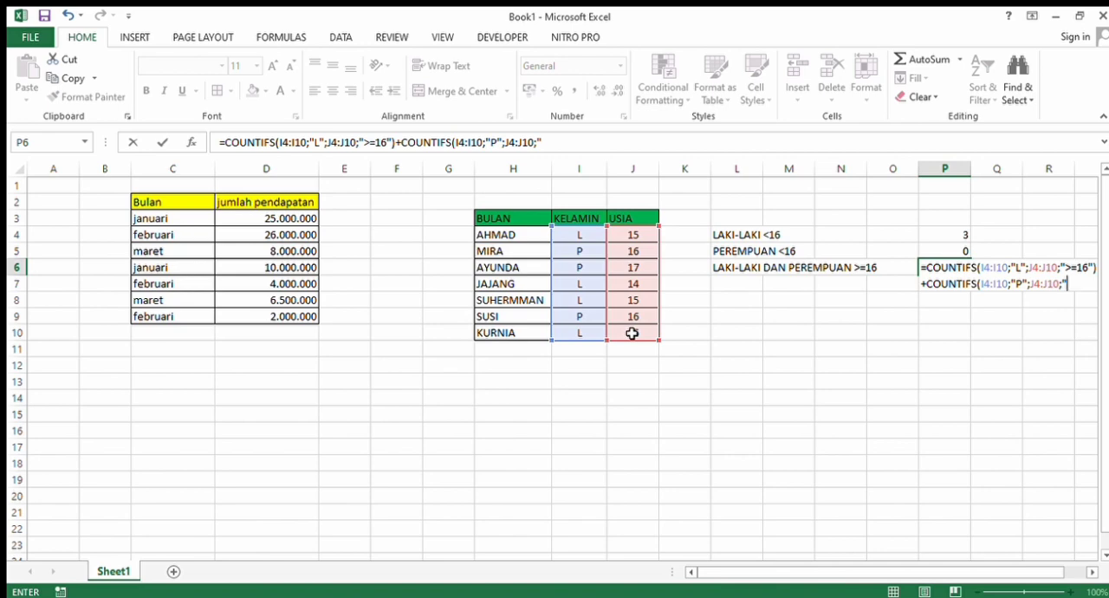
text(>=16"))
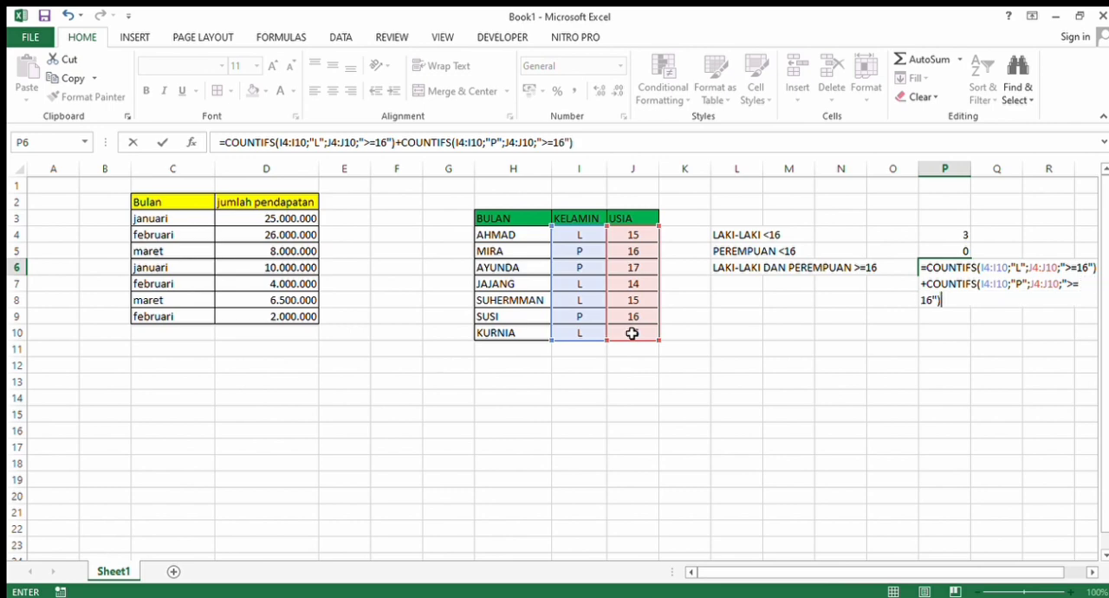
key(Return)
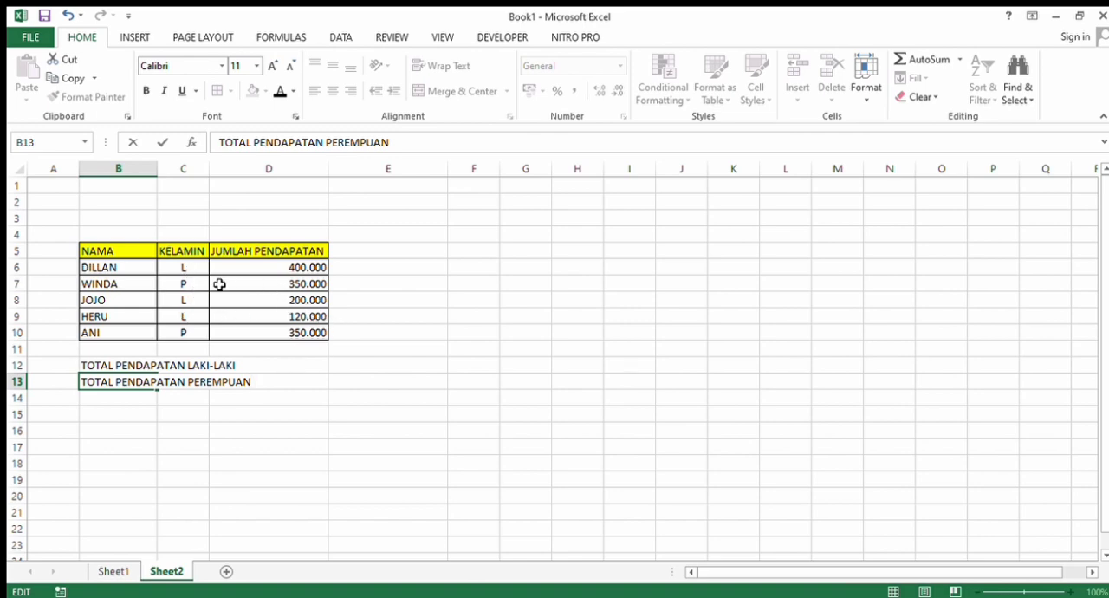
- Start a SUMIF formula in cell E12 of Sheet2 with the criteria range C6:D10 for the male income total
click(346, 364)
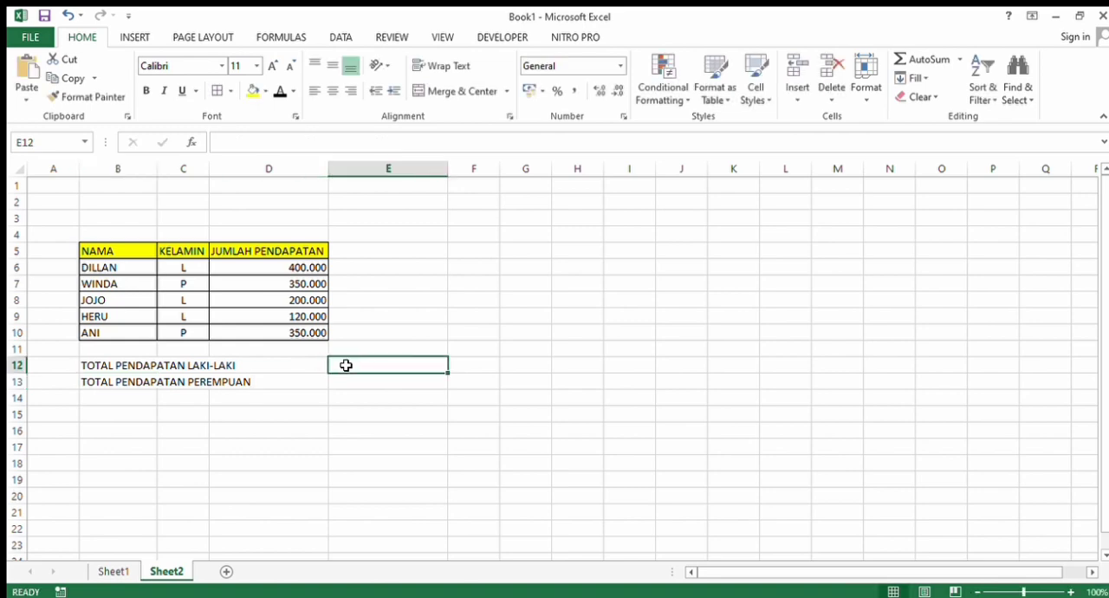
text(=)
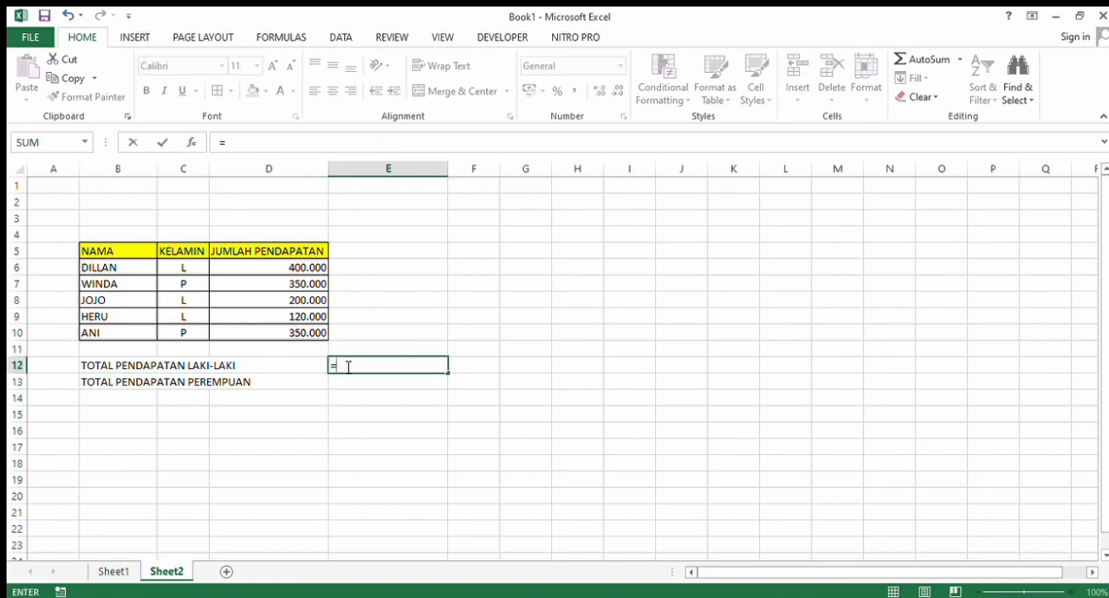
text(SUMIF)
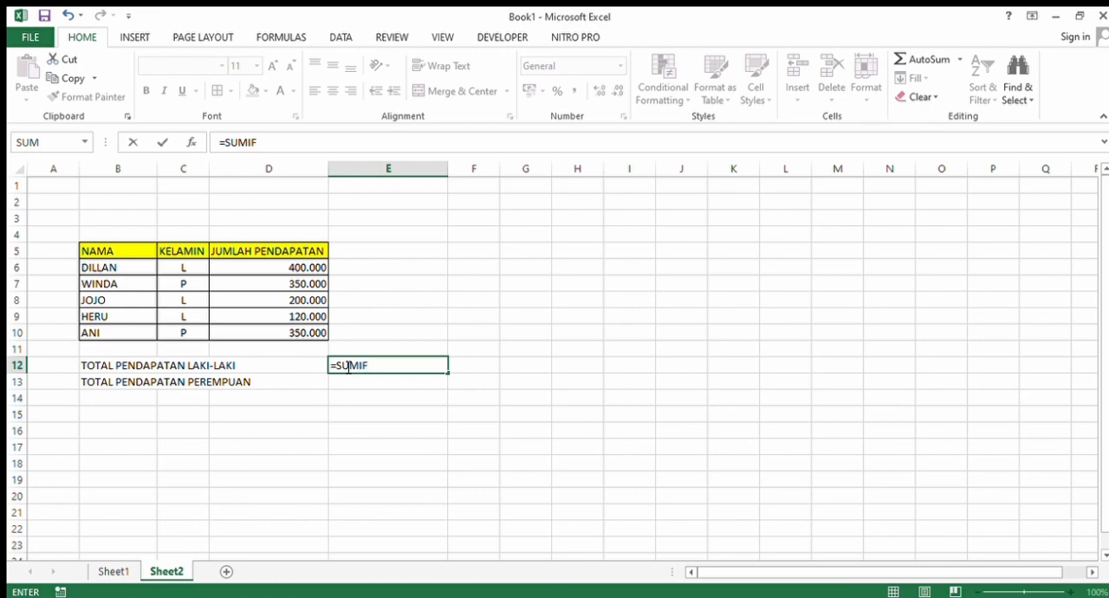
text(()
drag(163, 269, 265, 330)
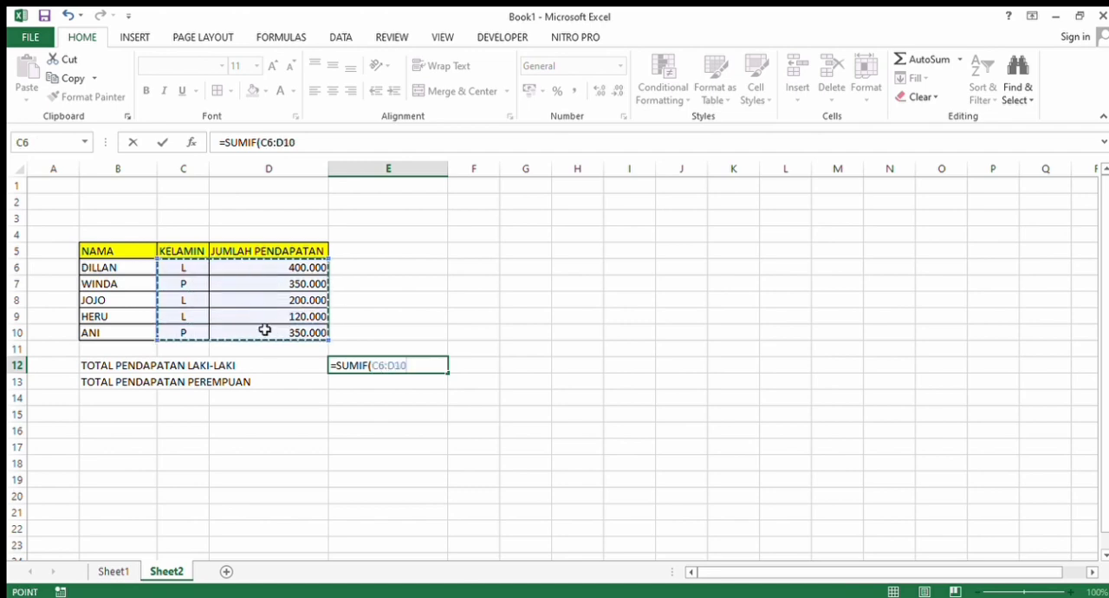
text(;)
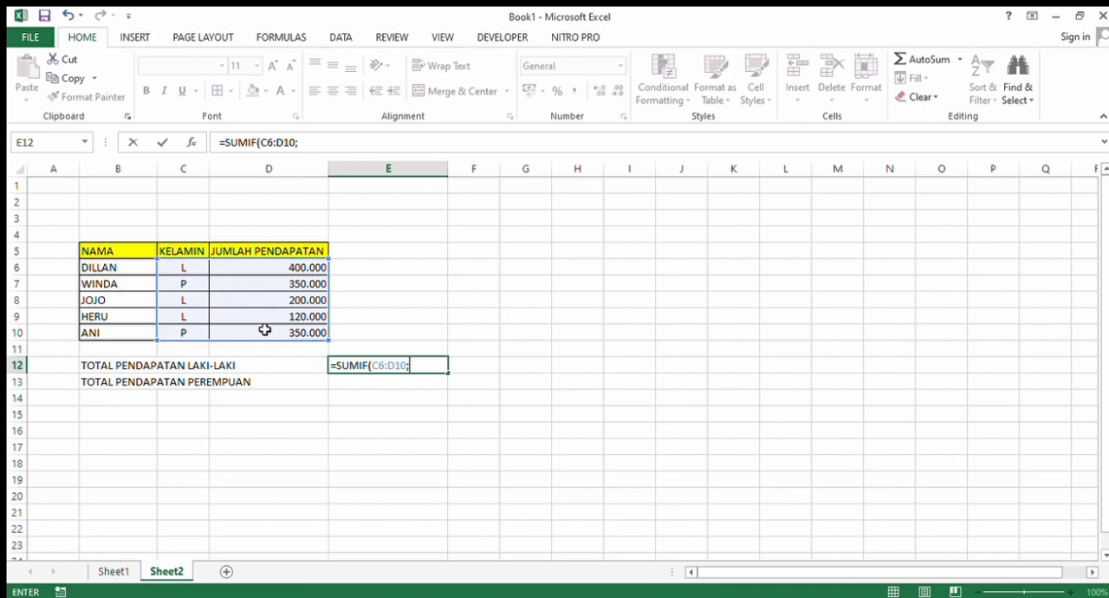
text("L";)
- Complete the SUMIF formula in E12 with the criterion "L" and the sum range D6:D10
drag(286, 271, 289, 329)
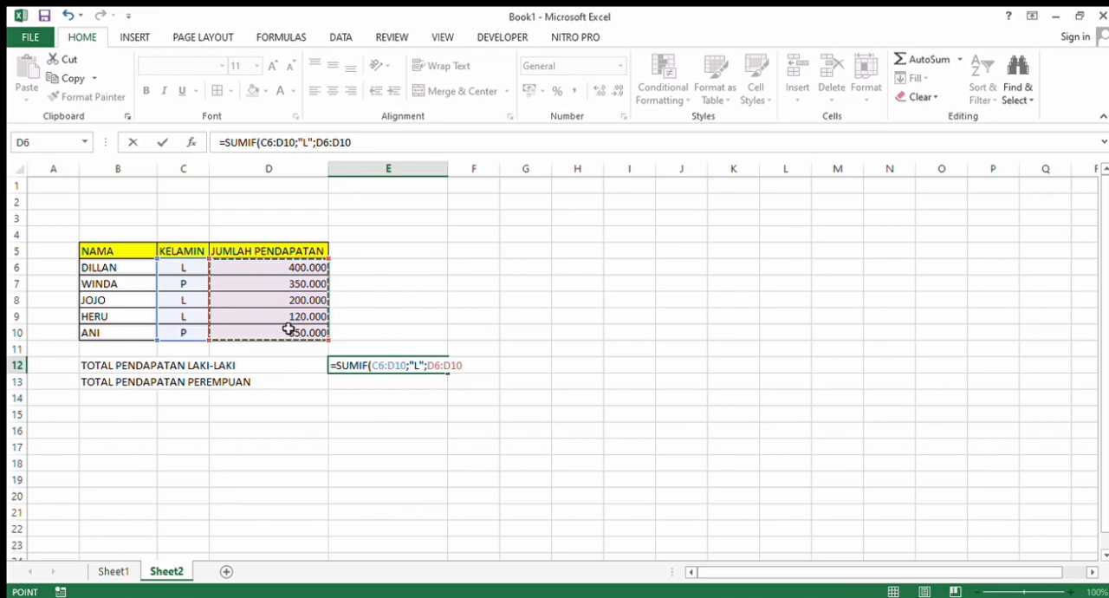
text())
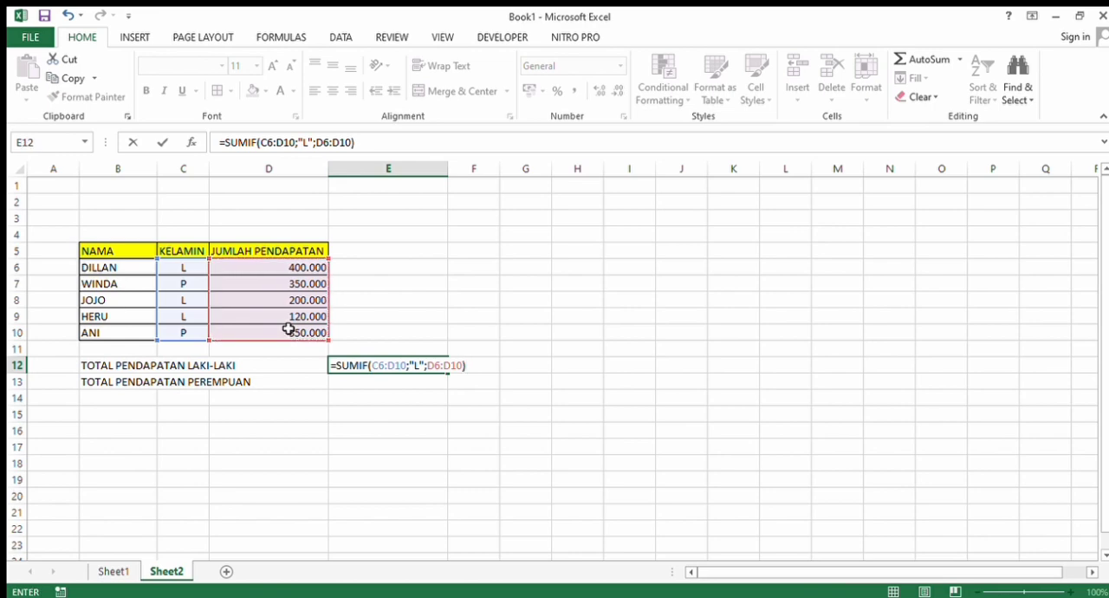
key(Return)
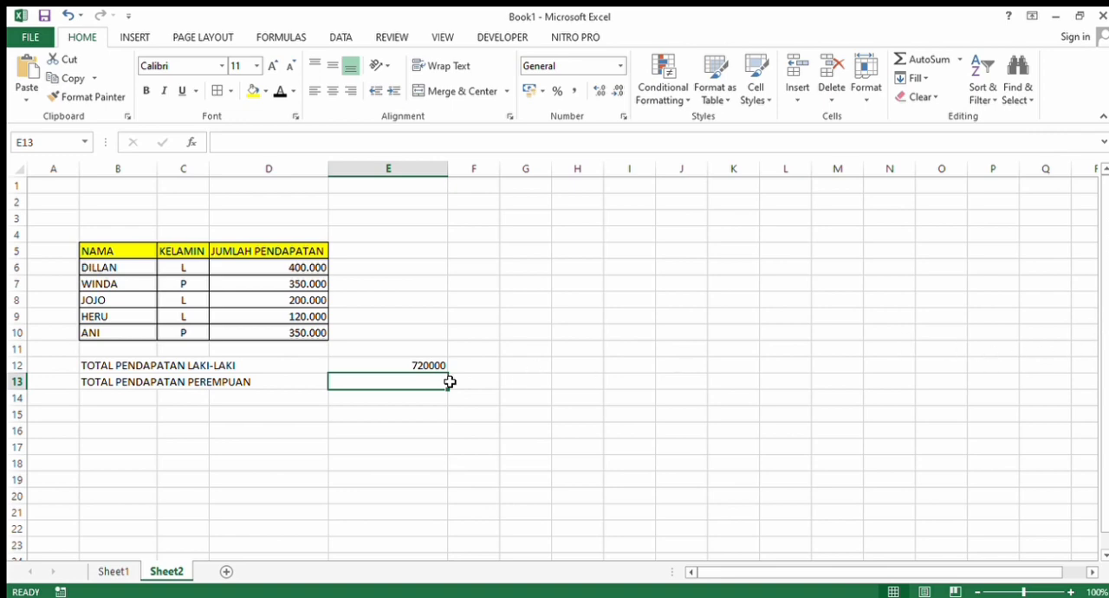
- Start a SUMIF formula in cell E13 with the criteria range C6:D10 for the female income total
text(=SUMIF)
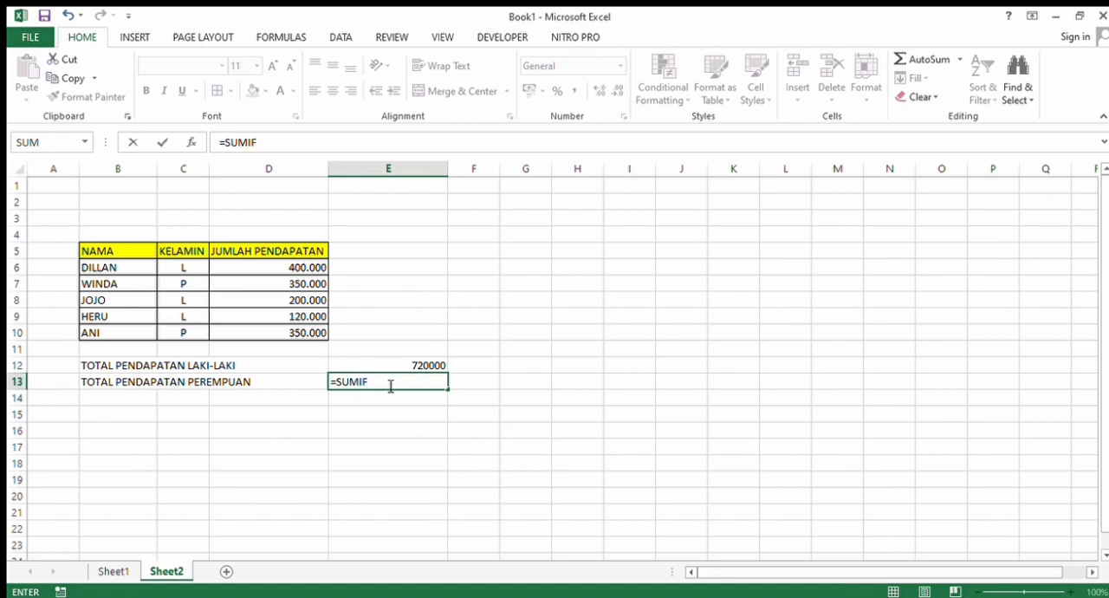
text(9)
key(BackSpace)
text(()
key(BackSpace)
text(()
drag(168, 272, 264, 331)
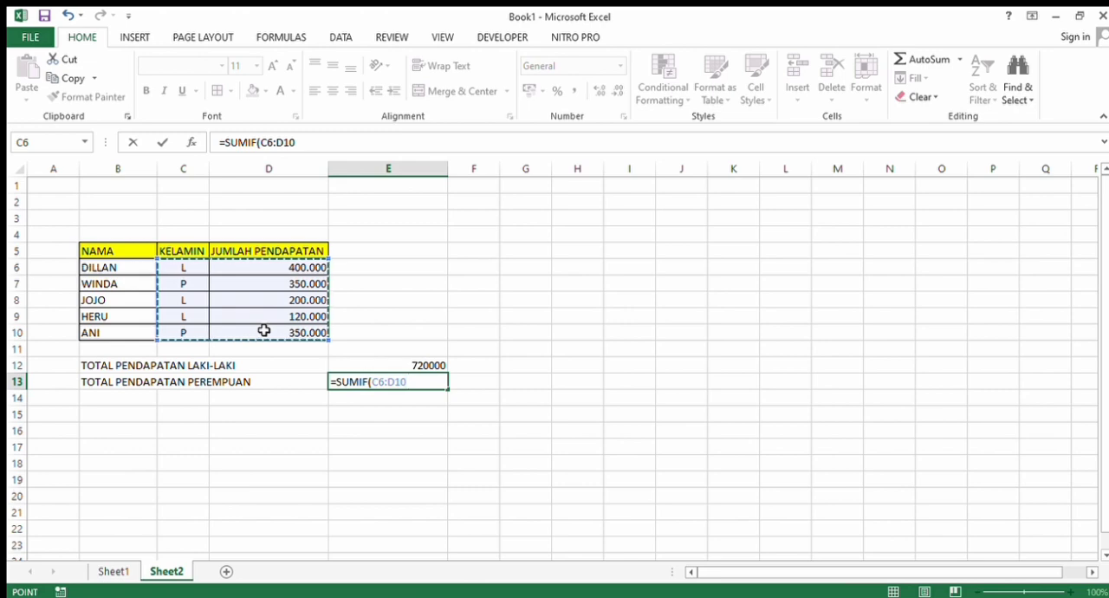
text(;)
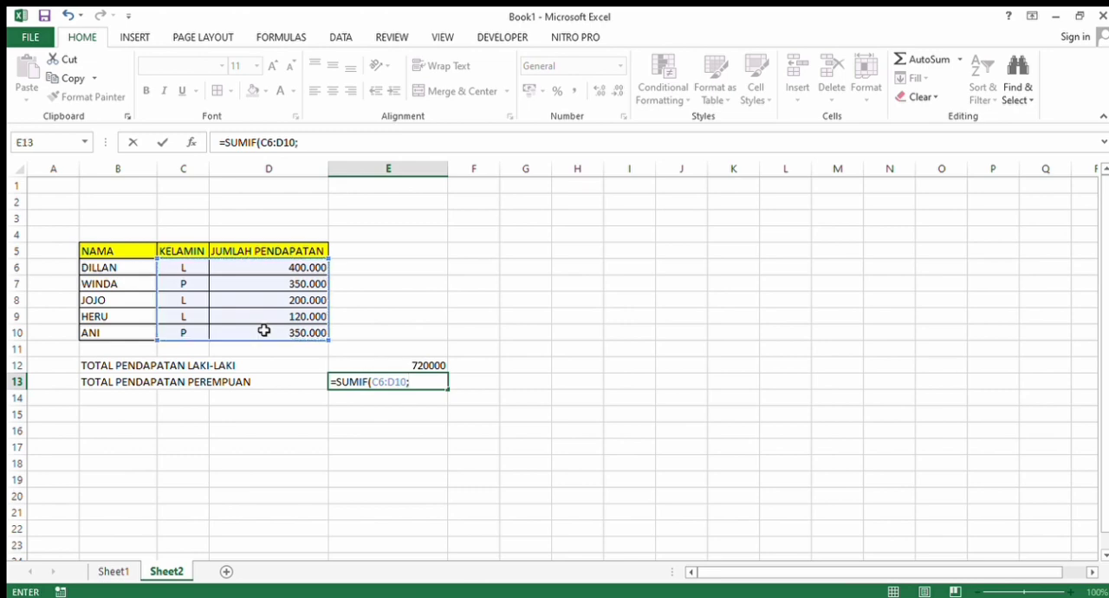
text("P";)
- Complete the SUMIF formula in E13 with the criterion "P" and the sum range D6:D10
drag(251, 267, 269, 332)
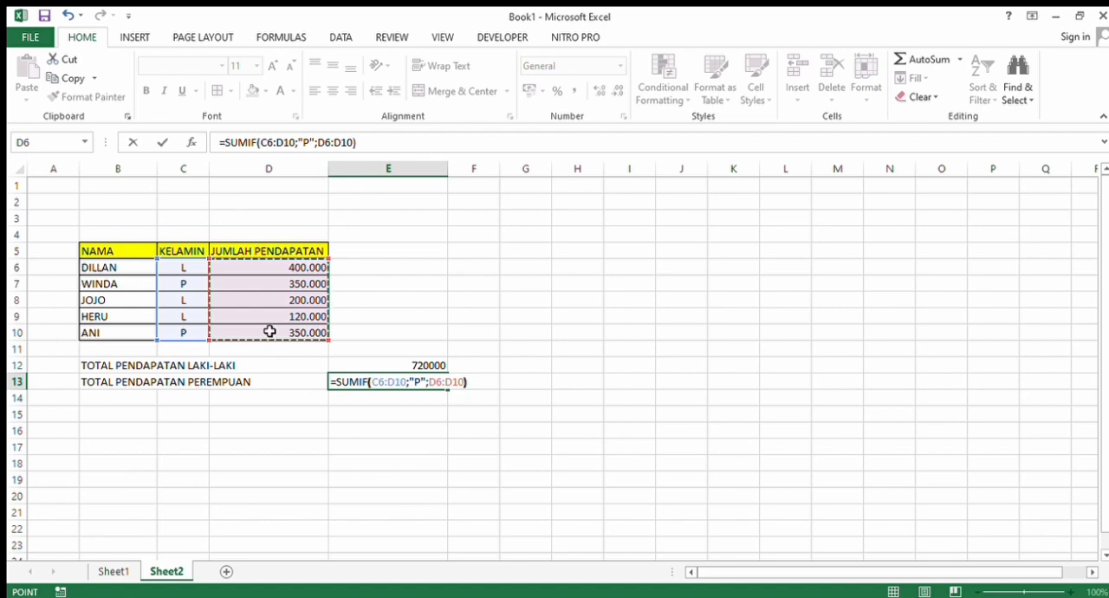
text())
key(Return)
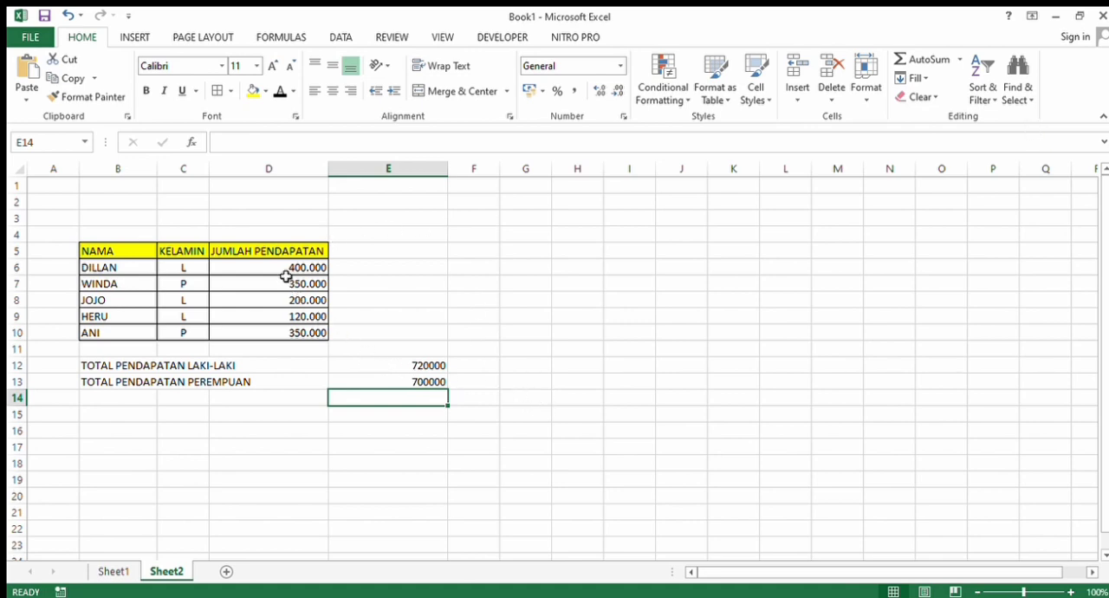
click(285, 349)
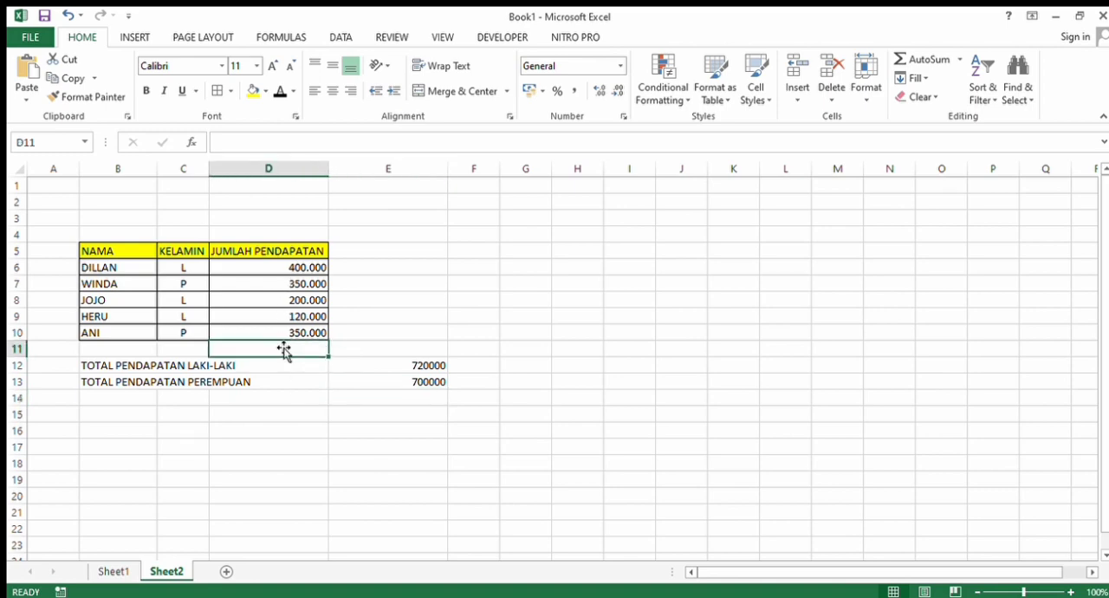
text(=)
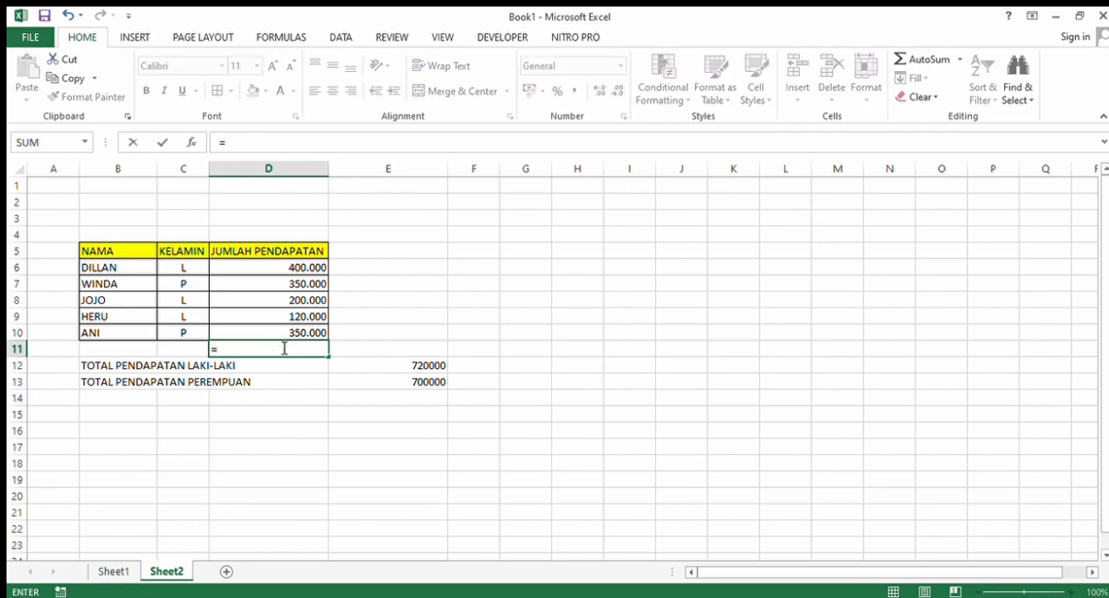
text(SUM)
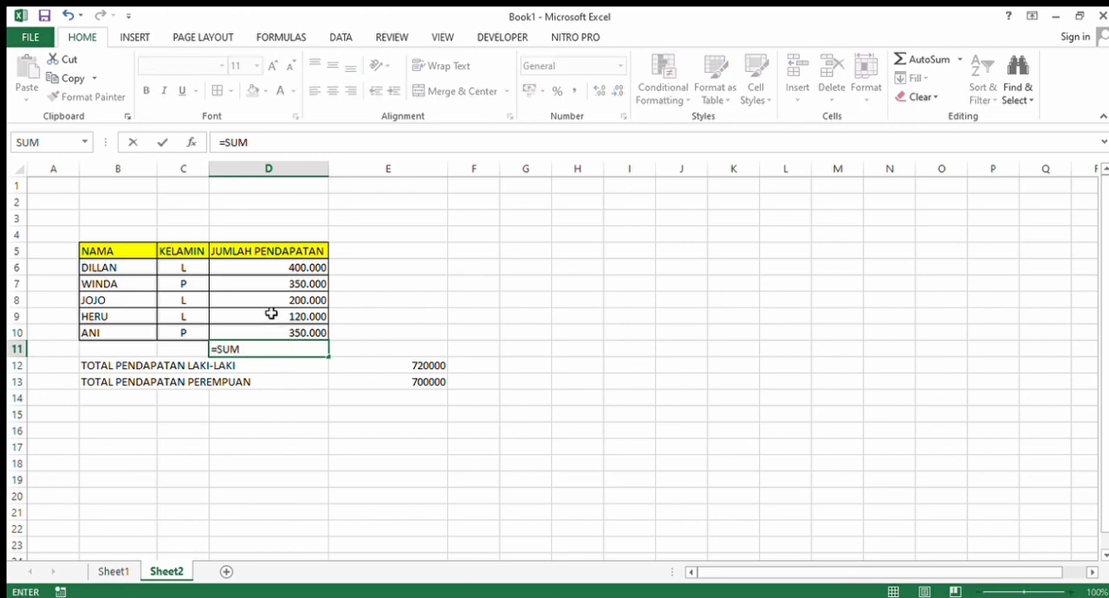
drag(272, 267, 269, 330)
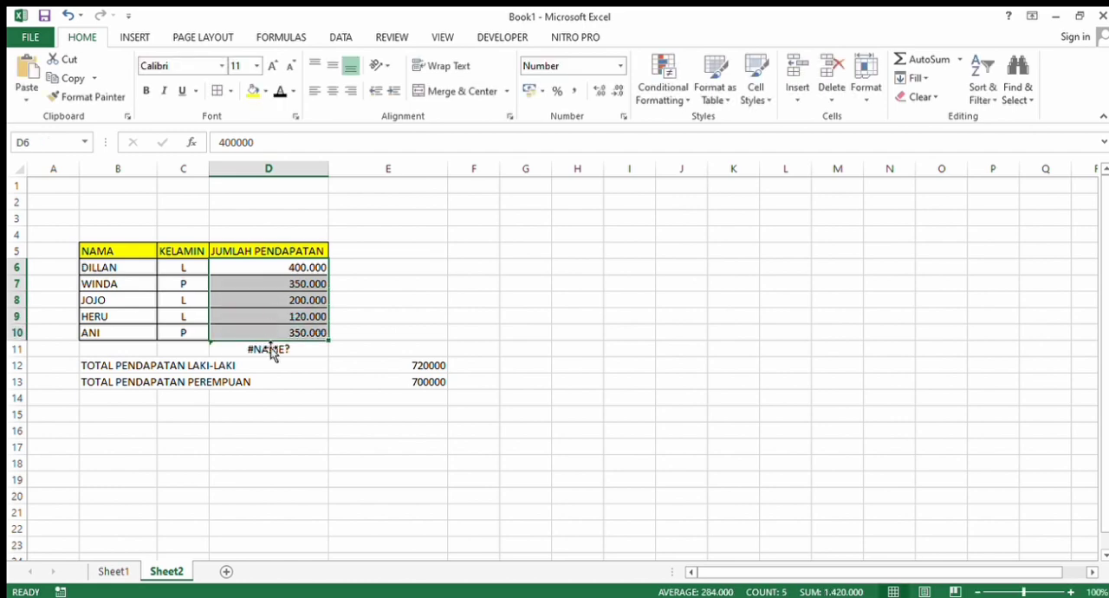
click(270, 349)
key(BackSpace)
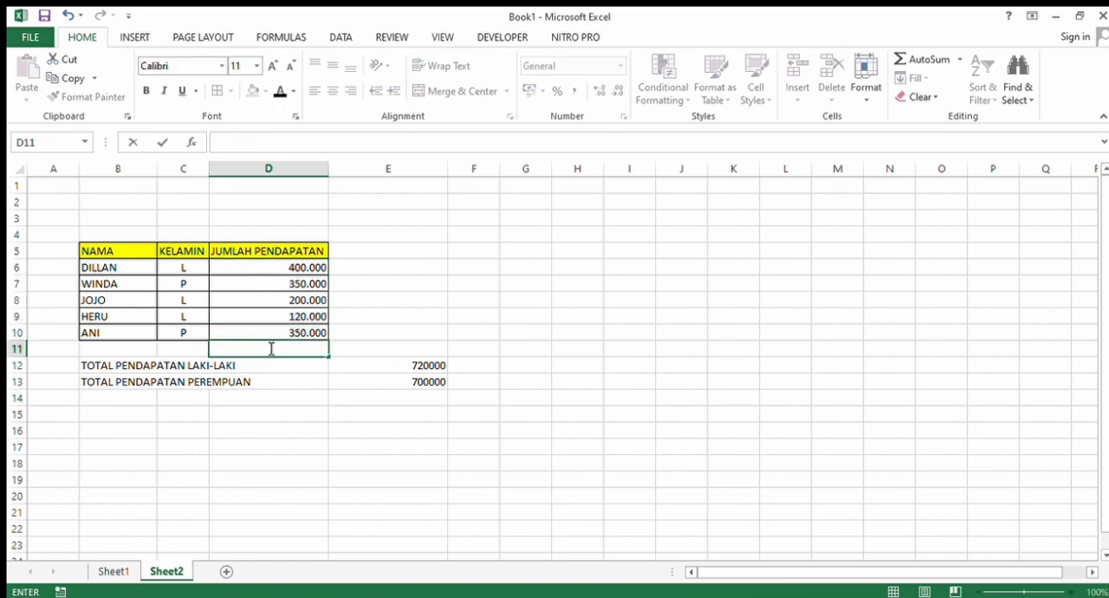
- Total the incomes in D6:D10 with a SUM formula in cell D11
text(=SUM)
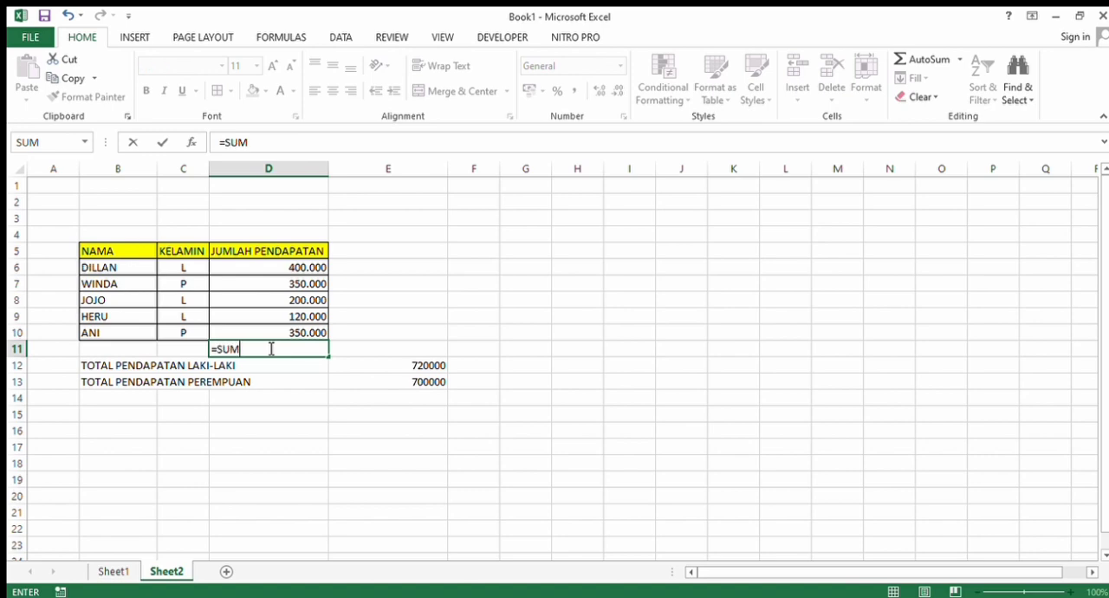
text(()
drag(286, 268, 284, 328)
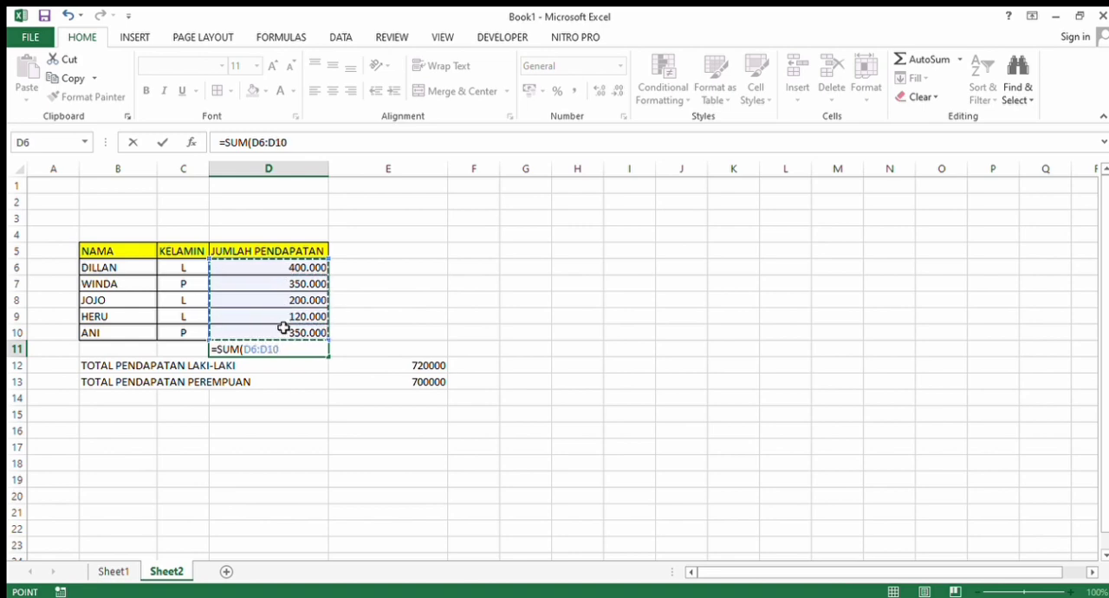
key(Return)
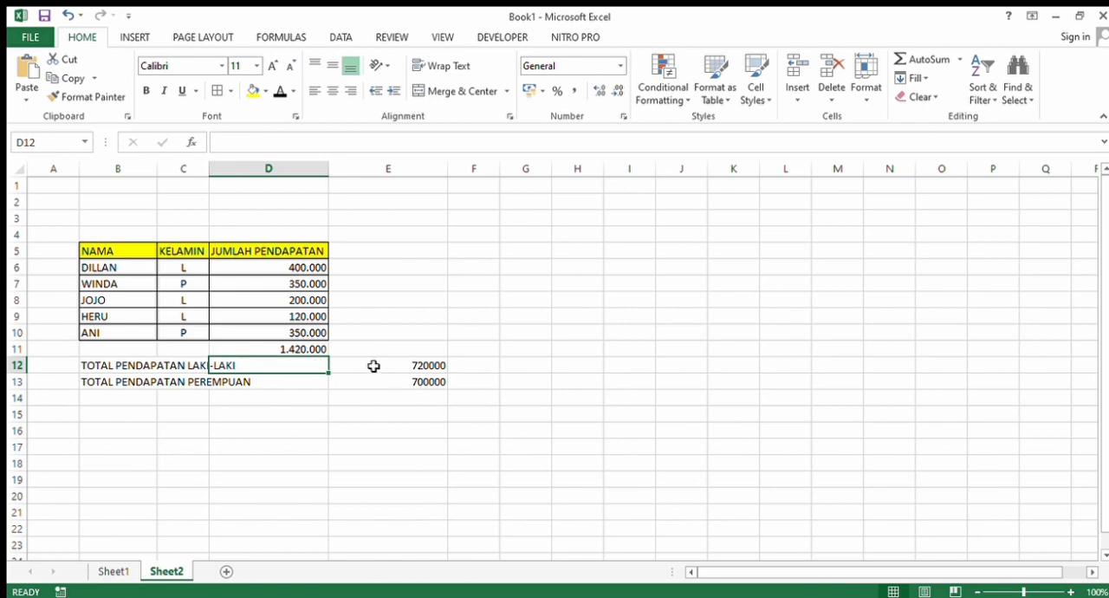
- Review the SUMIF formulas for the male and female income totals in cells E12 and E13
click(406, 366)
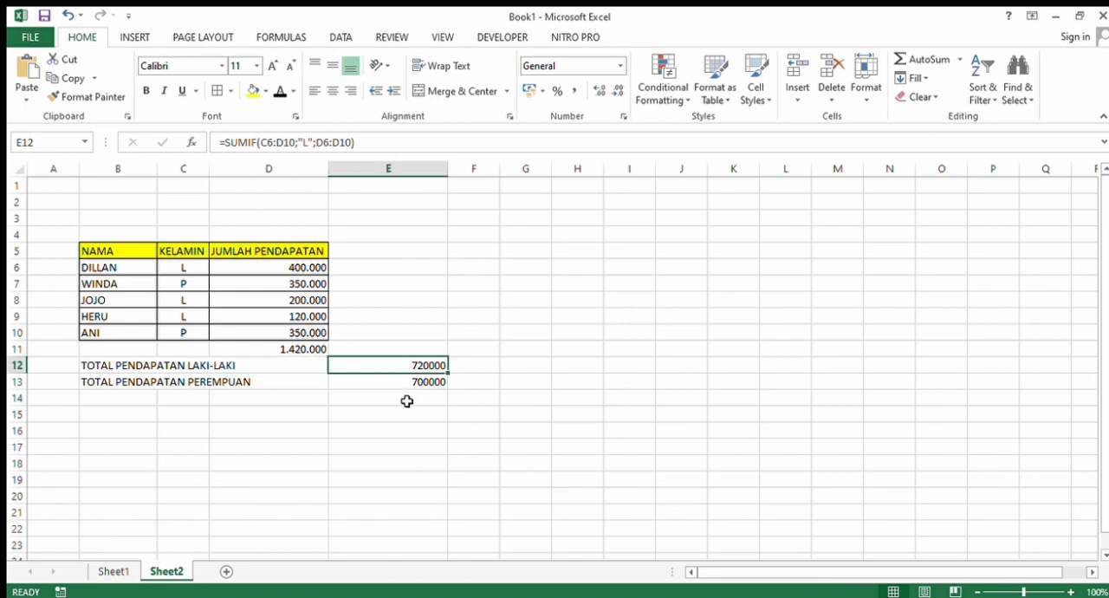
click(408, 399)
click(429, 368)
double_click(429, 368)
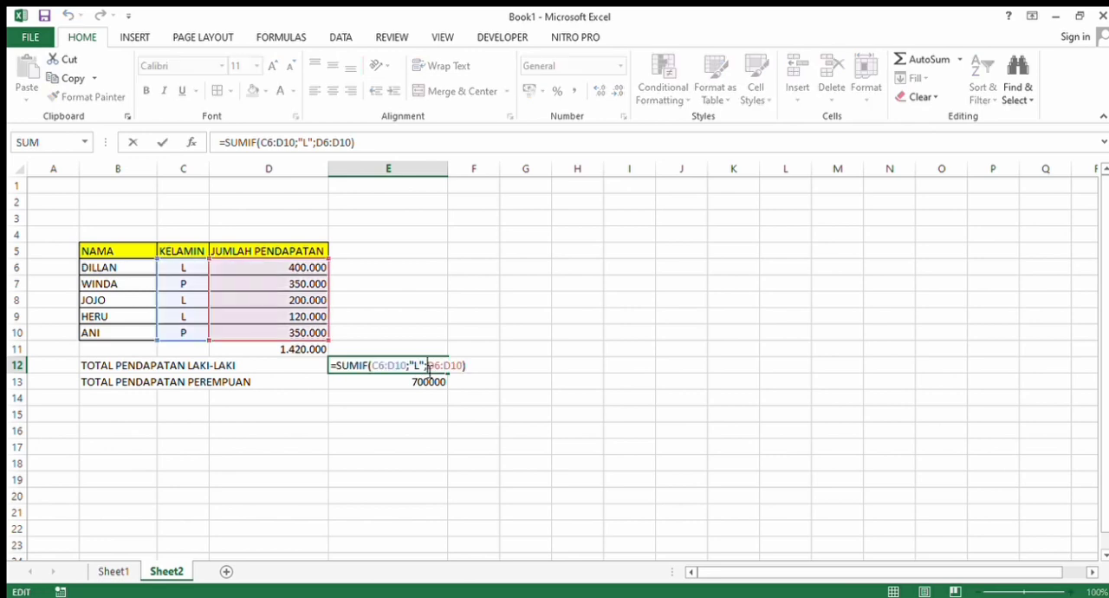
key(Return)
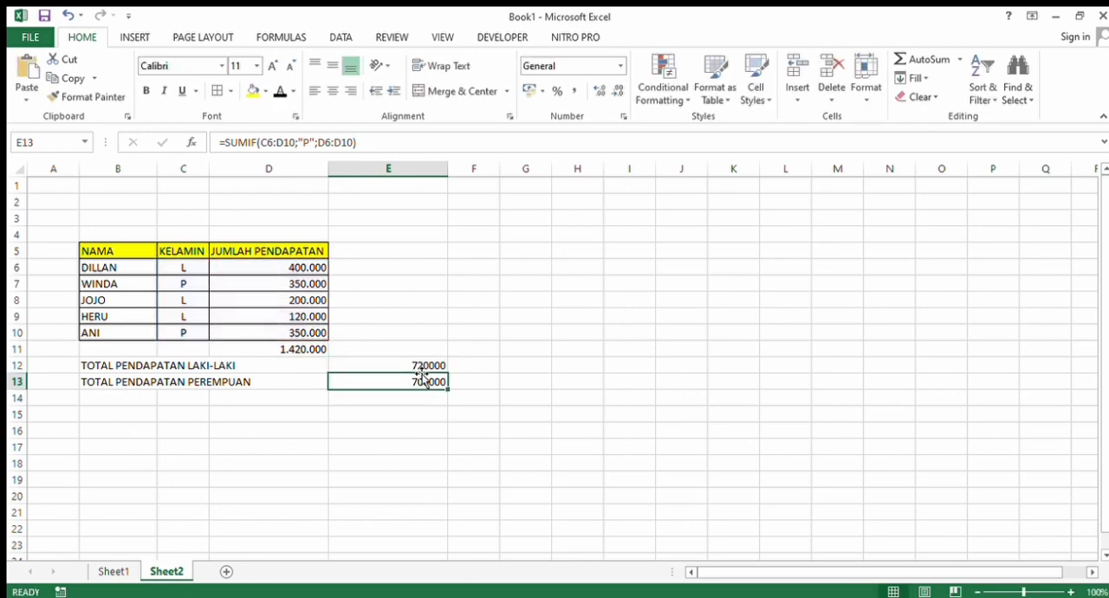
click(429, 367)
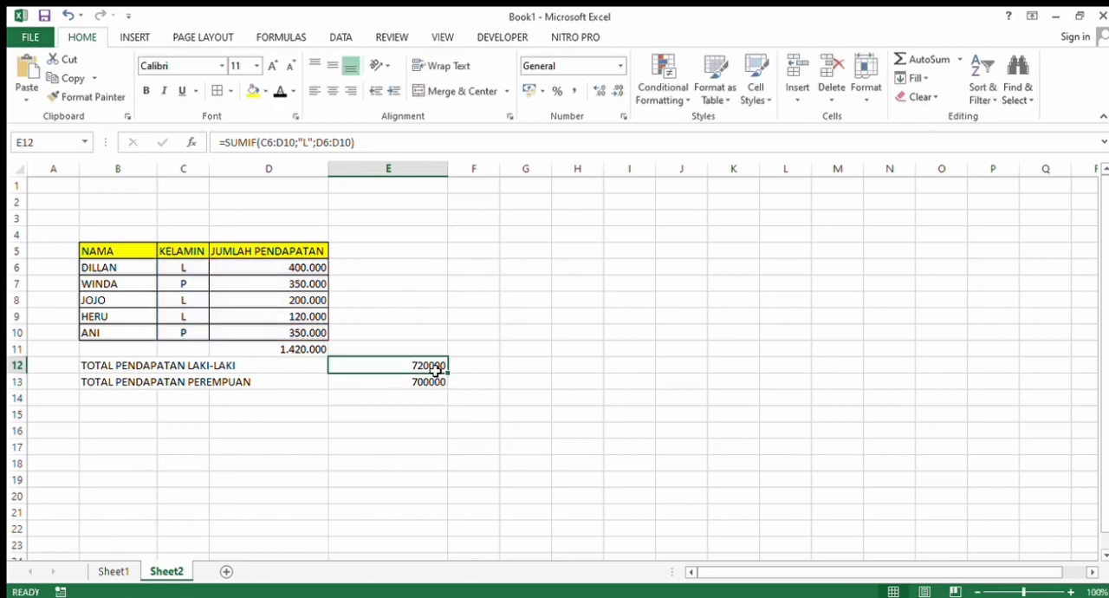
click(391, 386)
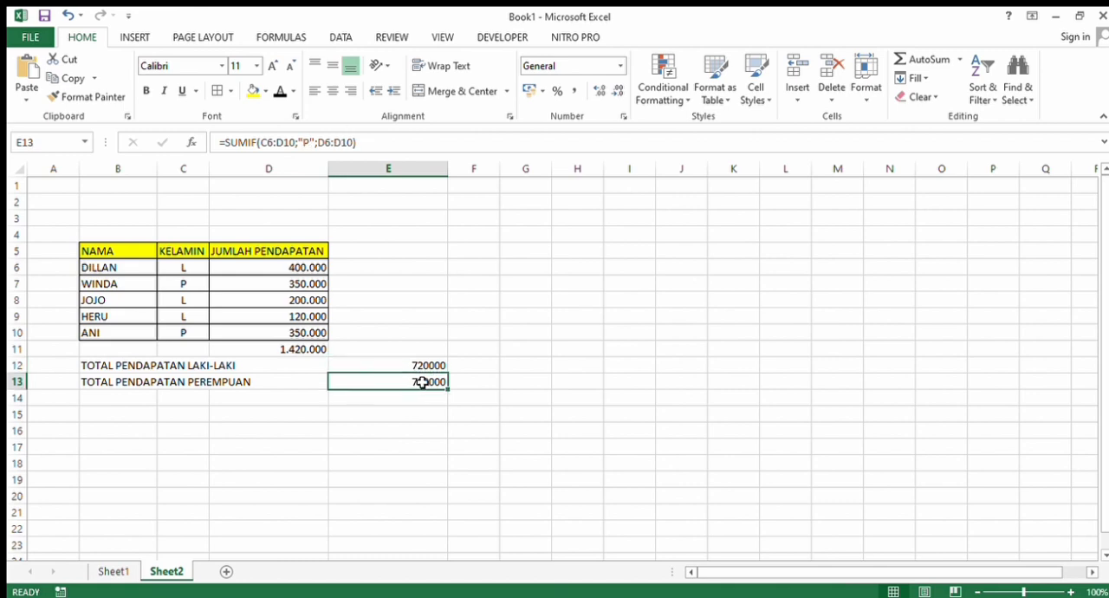
click(431, 366)
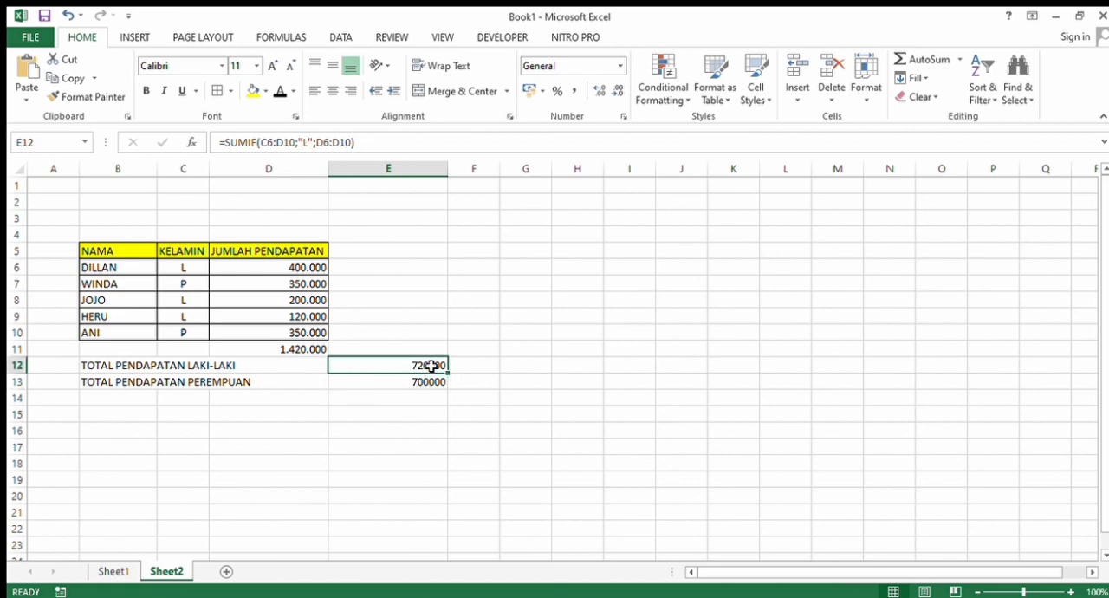
- Add the male and female income totals in E12:E13 with a SUM formula in cell E14
click(403, 405)
text(=)
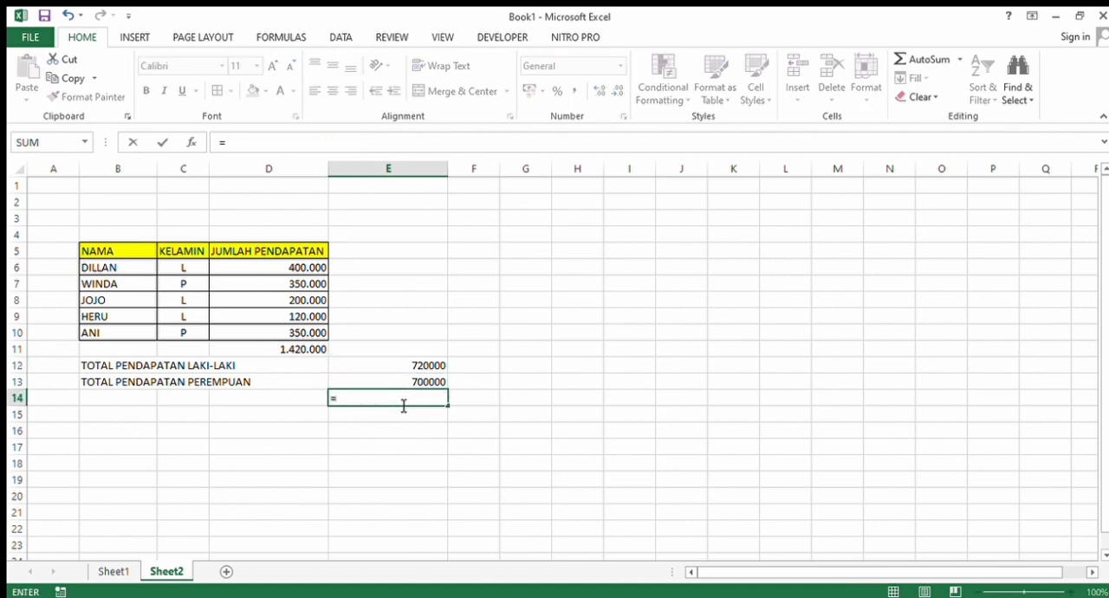
text(SUM()
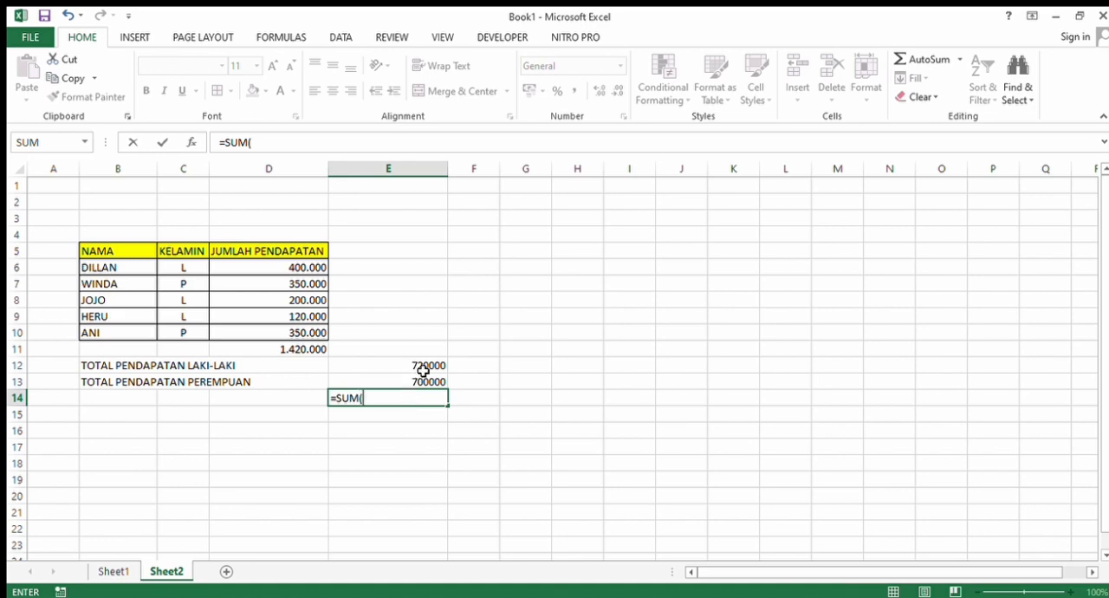
drag(423, 370, 424, 380)
key(Return)
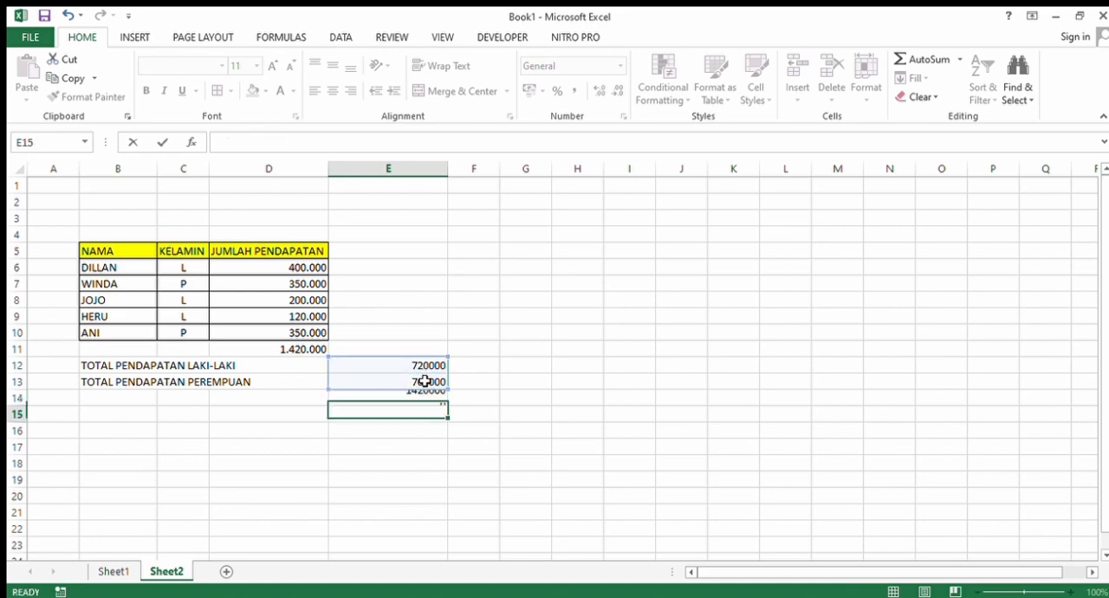
text(\)
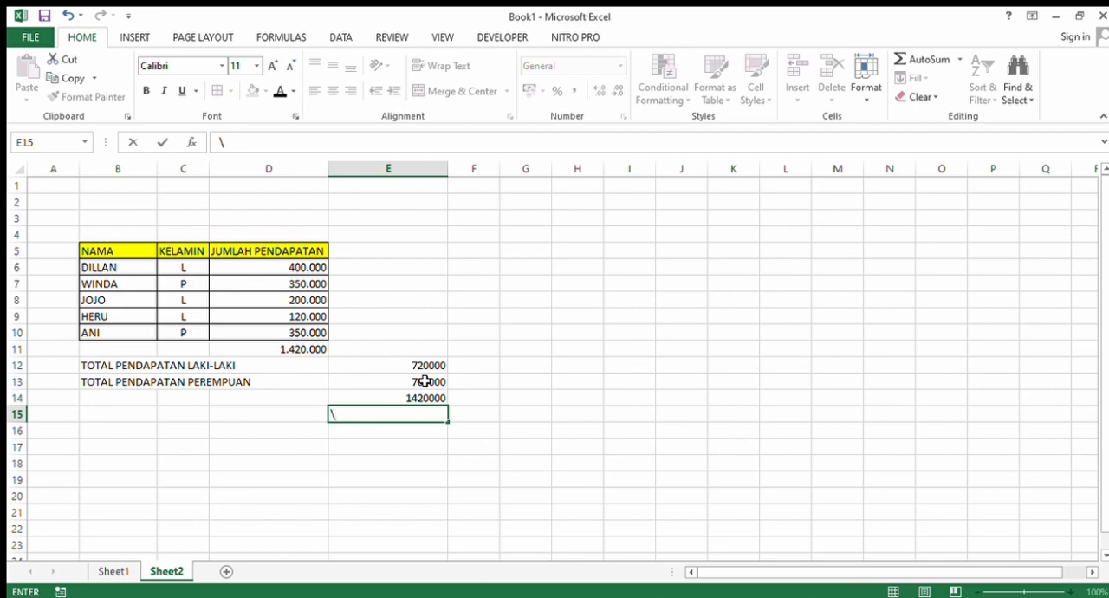
key(BackSpace)
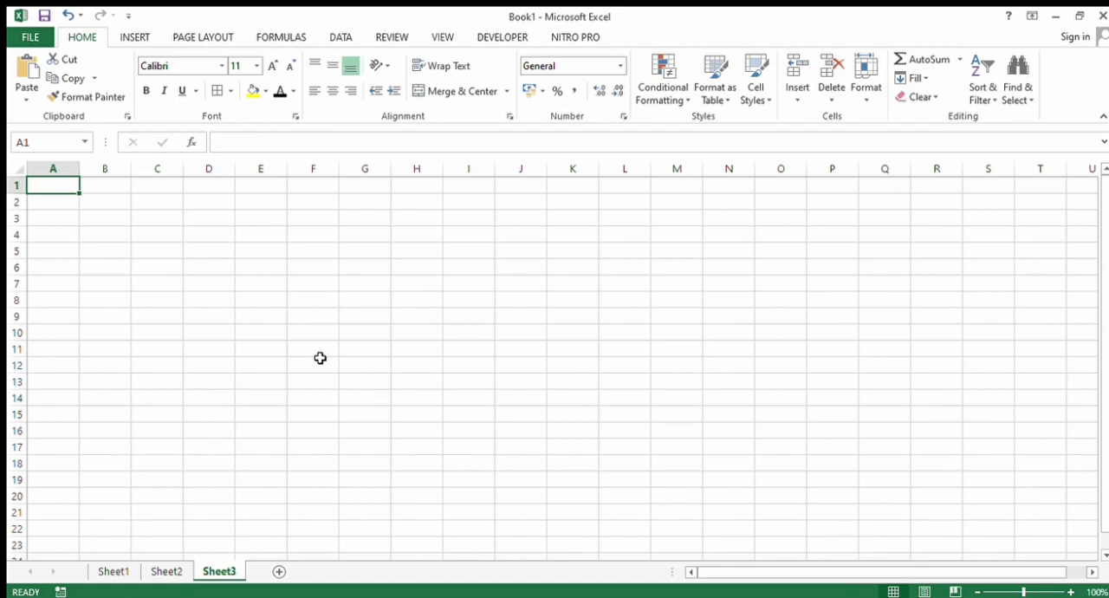
- Start a MID formula in cell C4 of Sheet3 with the text "TAHUN BARU 2019"
click(157, 234)
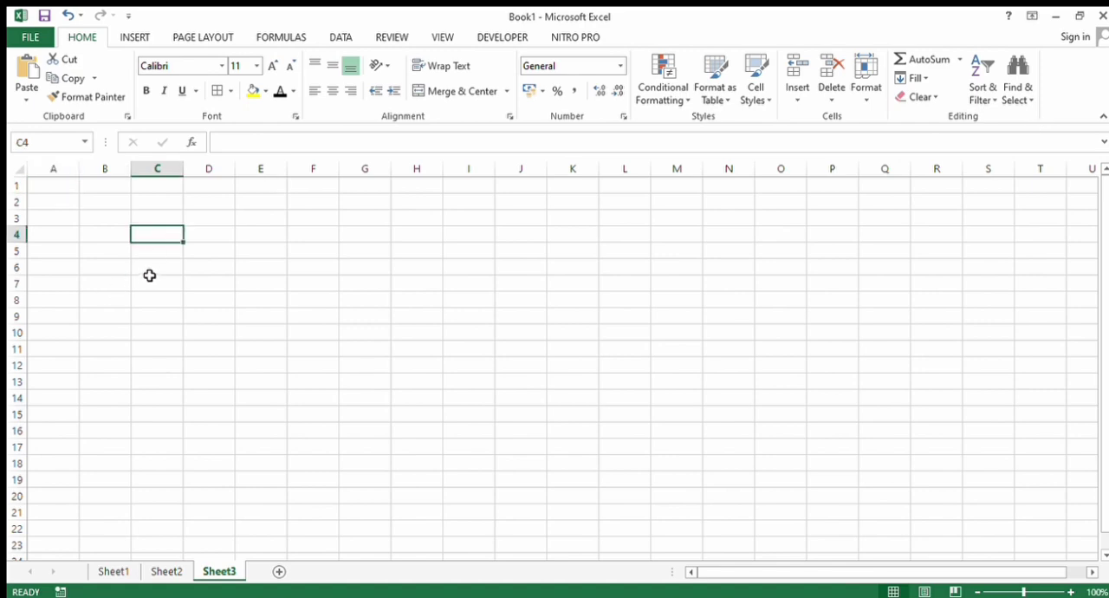
text(=MID)
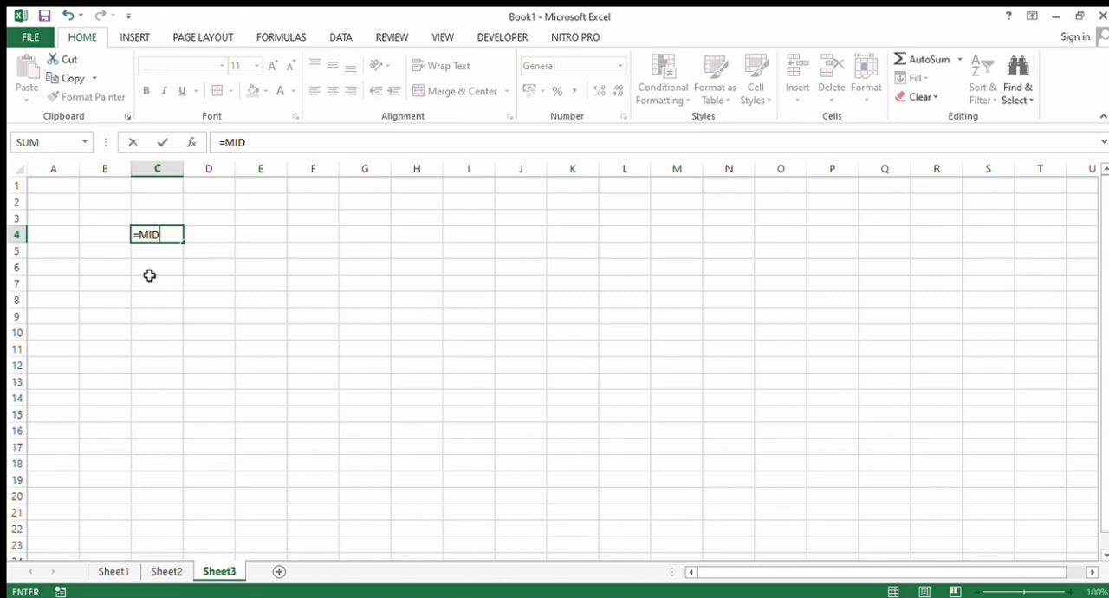
text((')
key(BackSpace)
text("TAHUN BA)
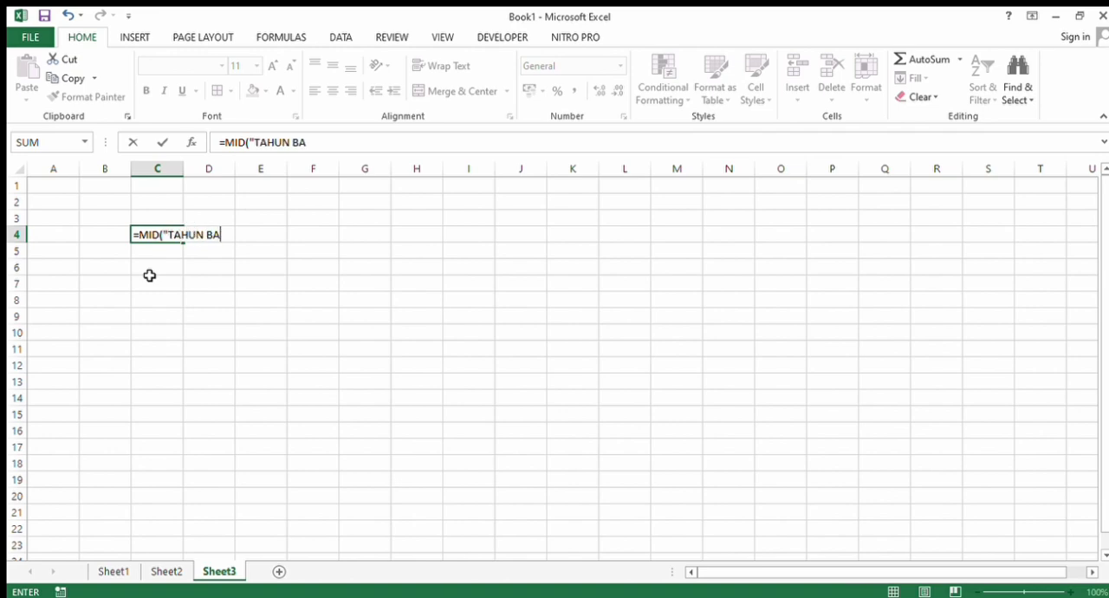
text(RU 2019)
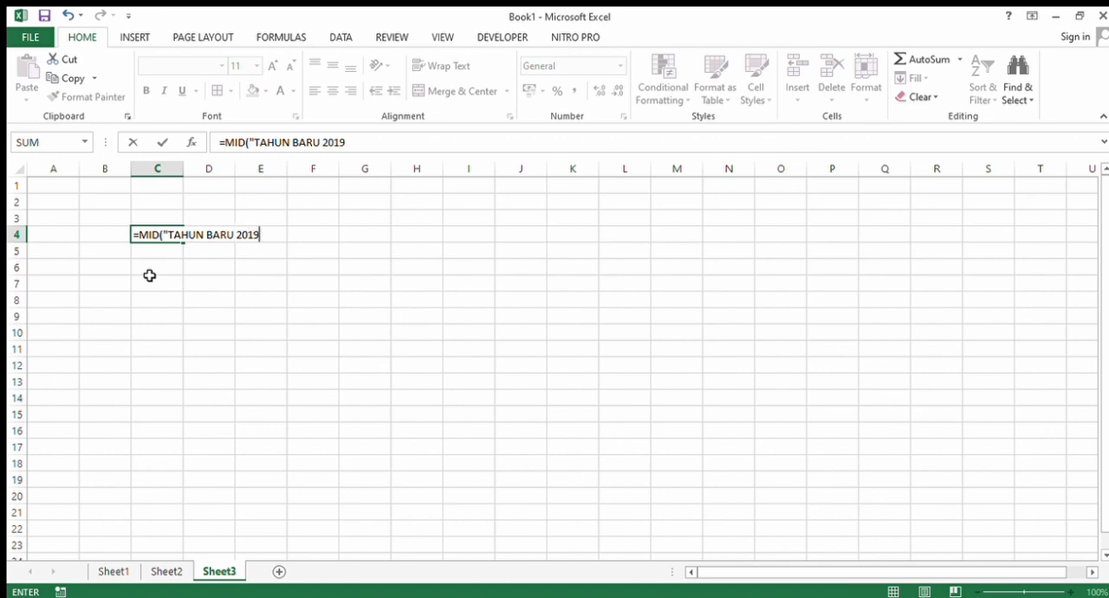
text(")
- Complete the MID formula in C4 to extract the four-character word BARU from the text
text(;)
key(BackSpace)
text(";7")
click(277, 236)
key(BackSpace)
text(;)
text(4)
text())
key(Return)
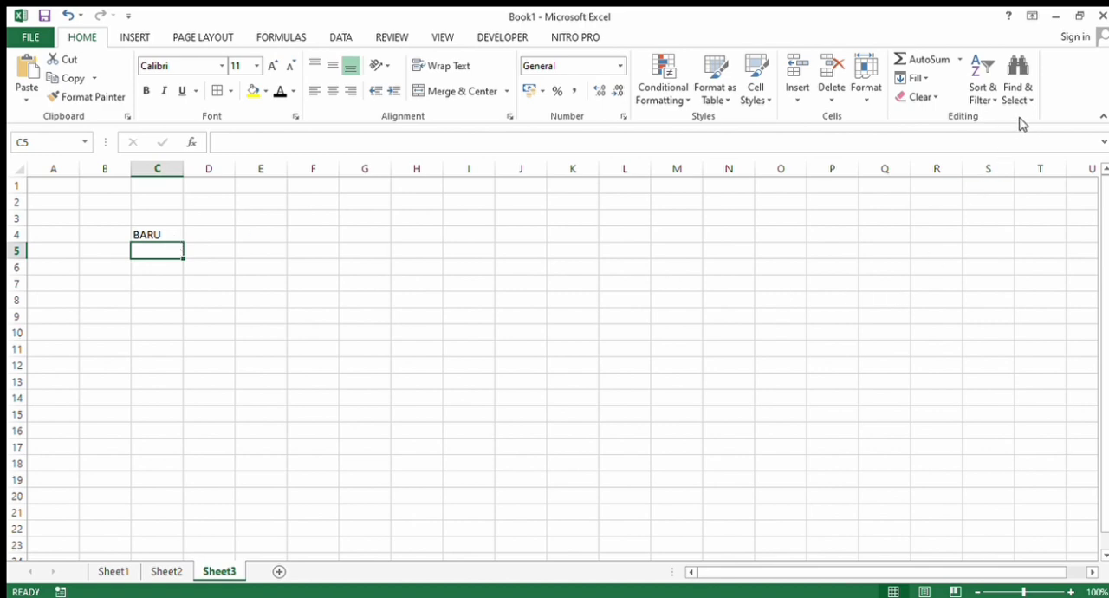
- Try to replace the MID formula in C4 with =LEN(BELAJAR EXCEL), leaving the text unquoted
click(180, 238)
key(BackSpace)
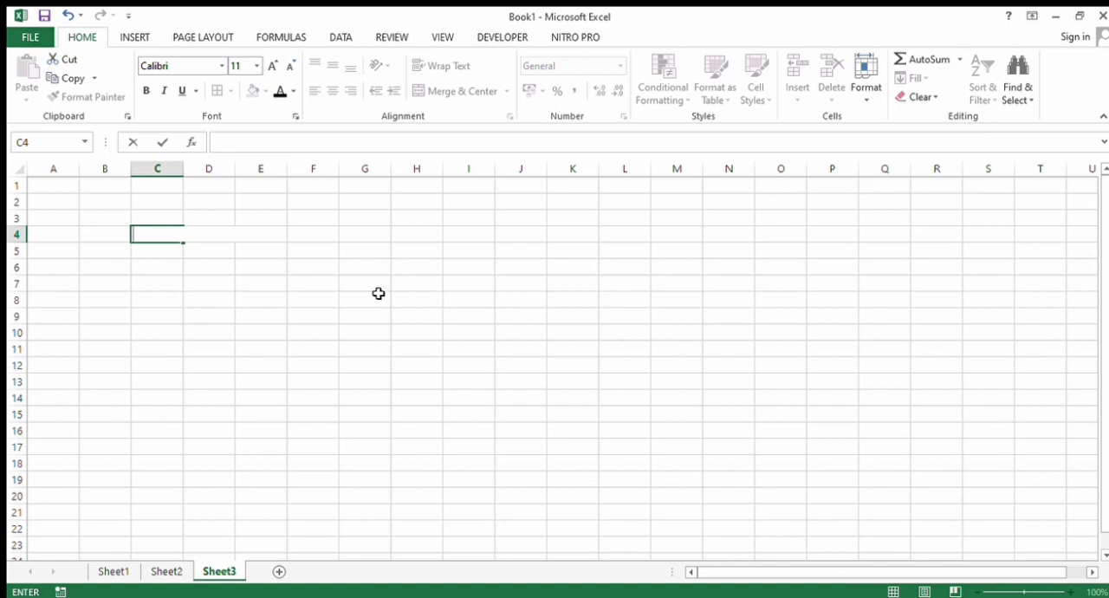
text(=)
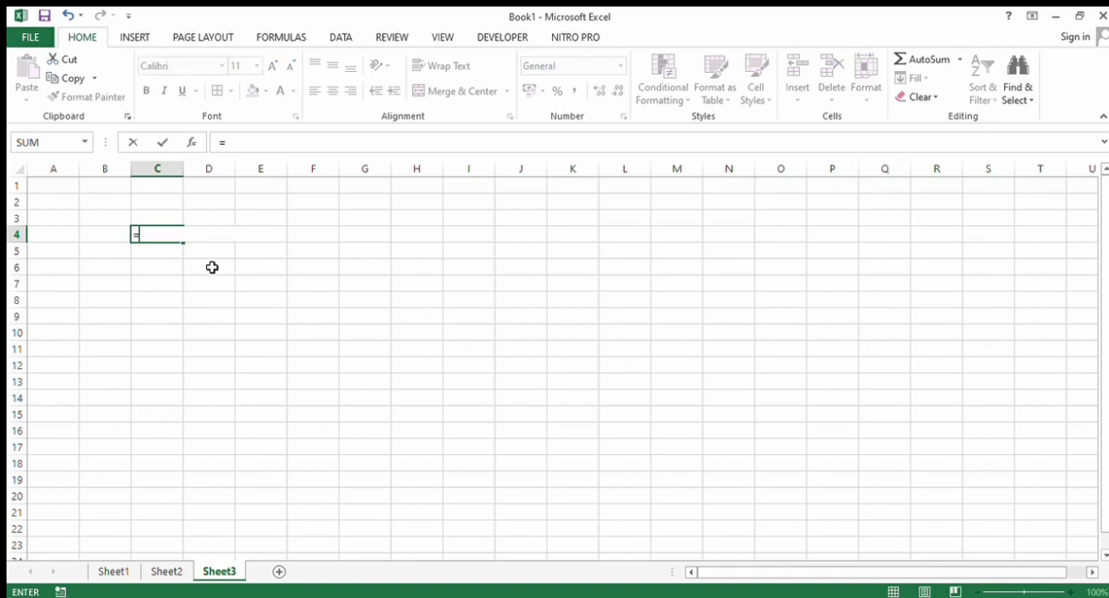
text(LEN(BE)
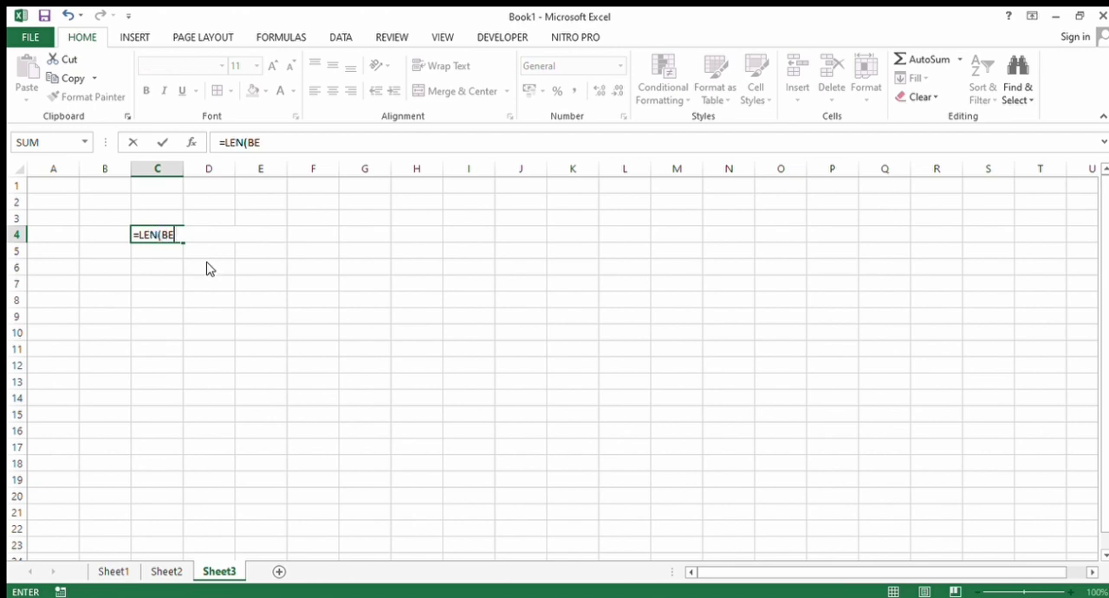
text(LAJAR EXCEL)
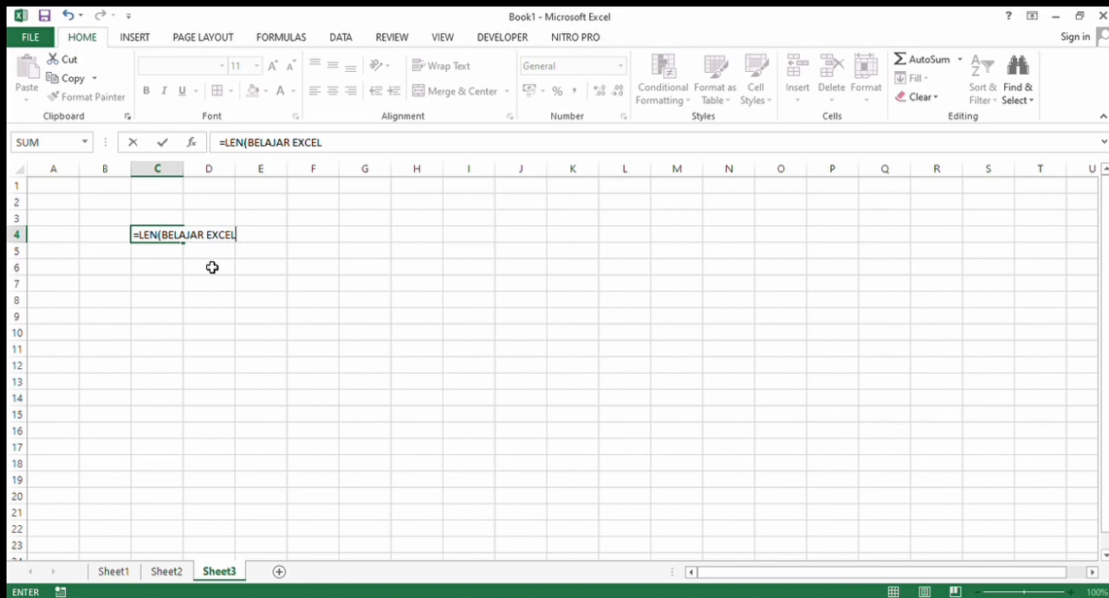
text())
key(Return)
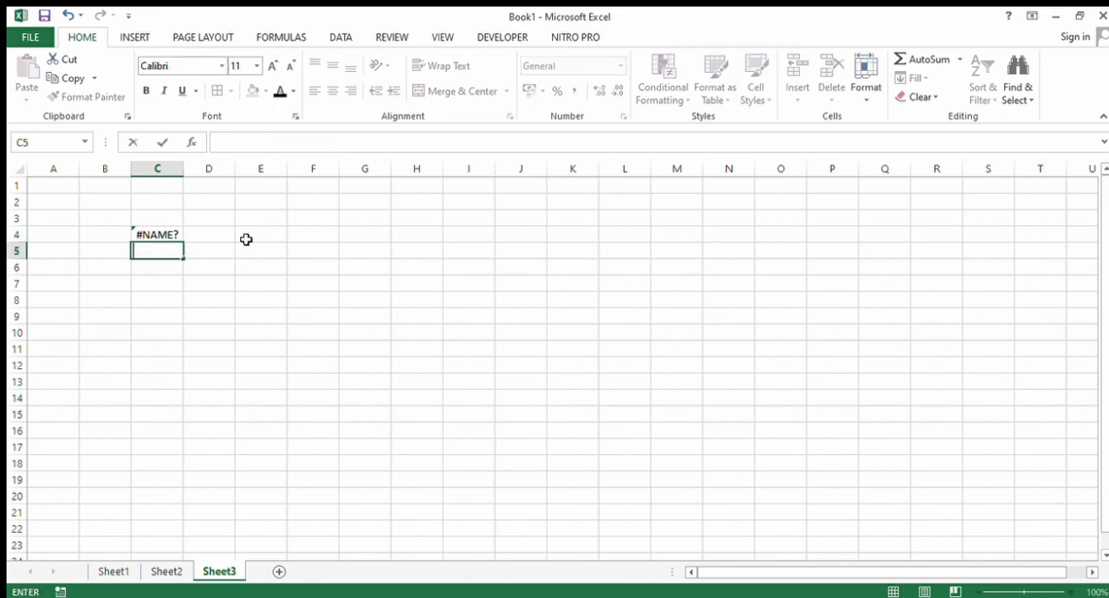
- Replace the contents of C4 with the formula =LEN("BELAJAR EXEL"), enclosing the text in quotation marks
drag(144, 244, 144, 243)
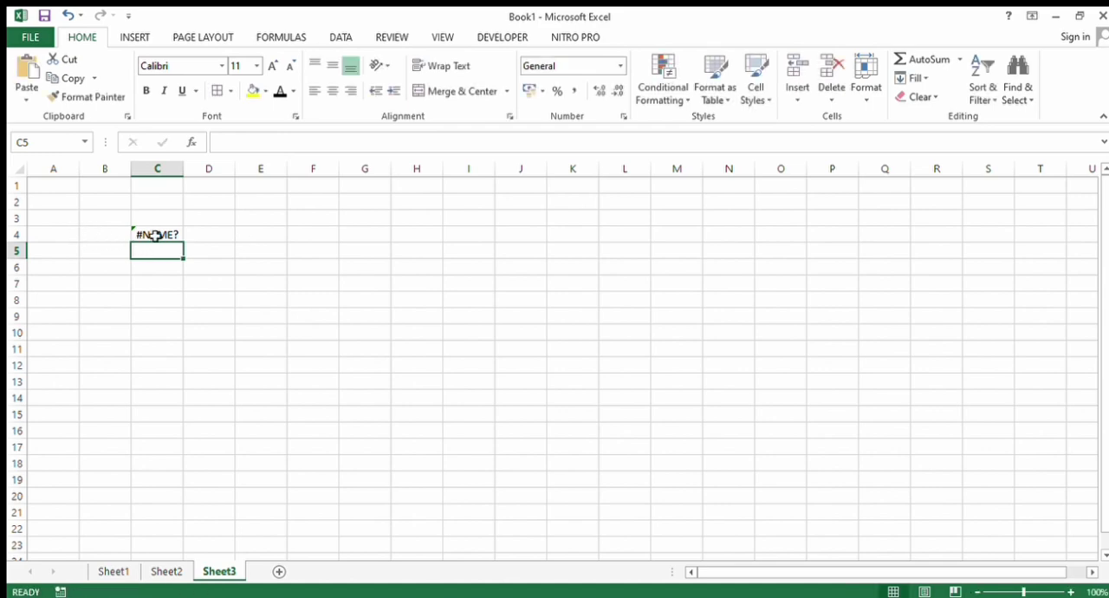
click(152, 236)
key(BackSpace)
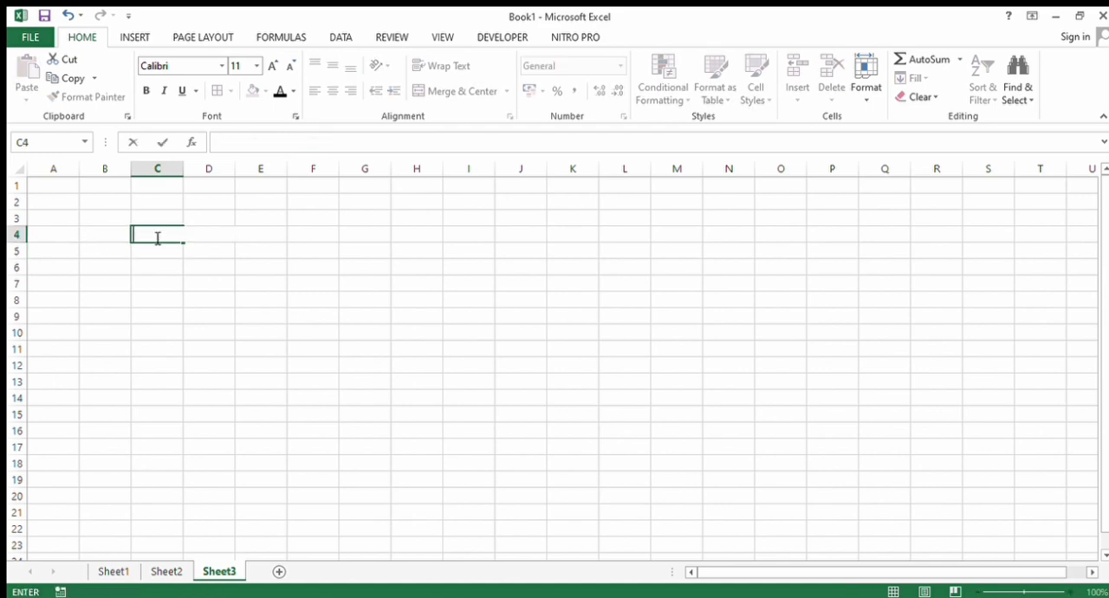
text(=LEN)
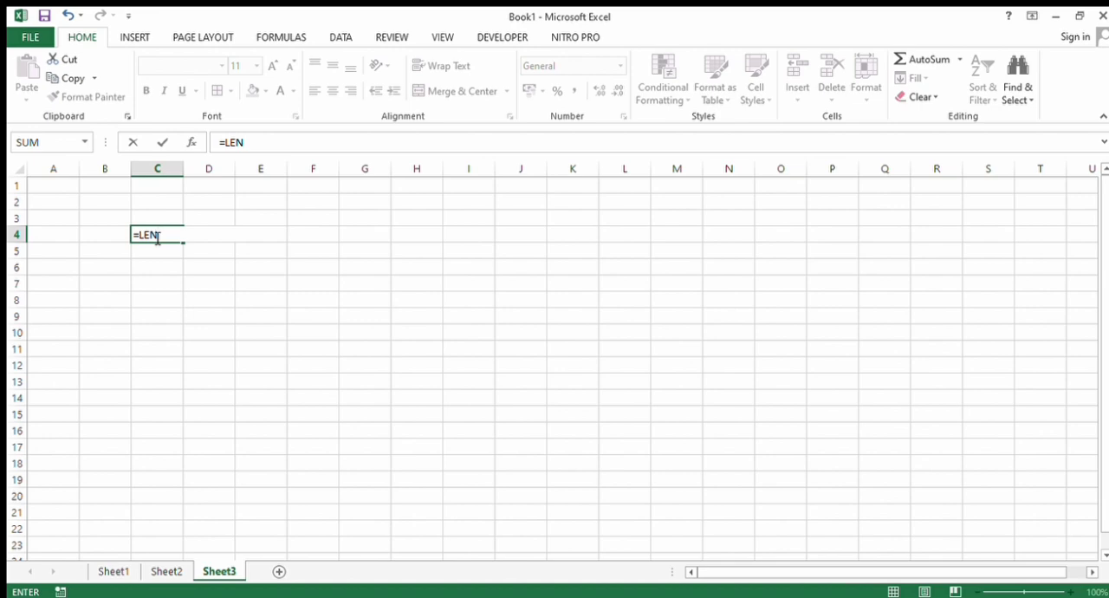
text(()
key(BackSpace)
text((B)
key(BackSpace)
text("BELAJAR E)
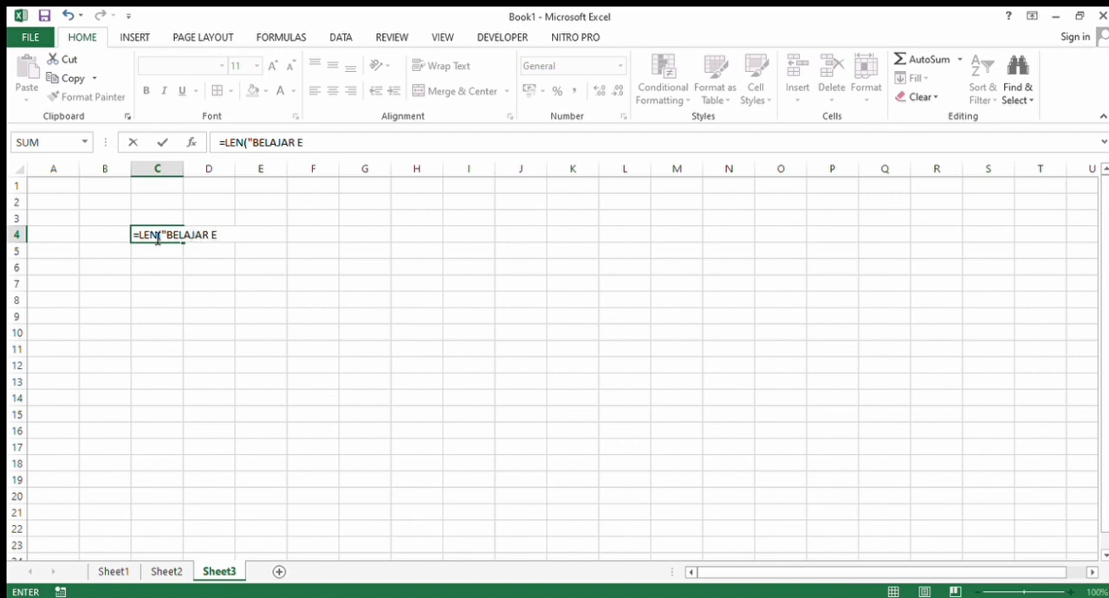
text(XEL"))
key(Return)
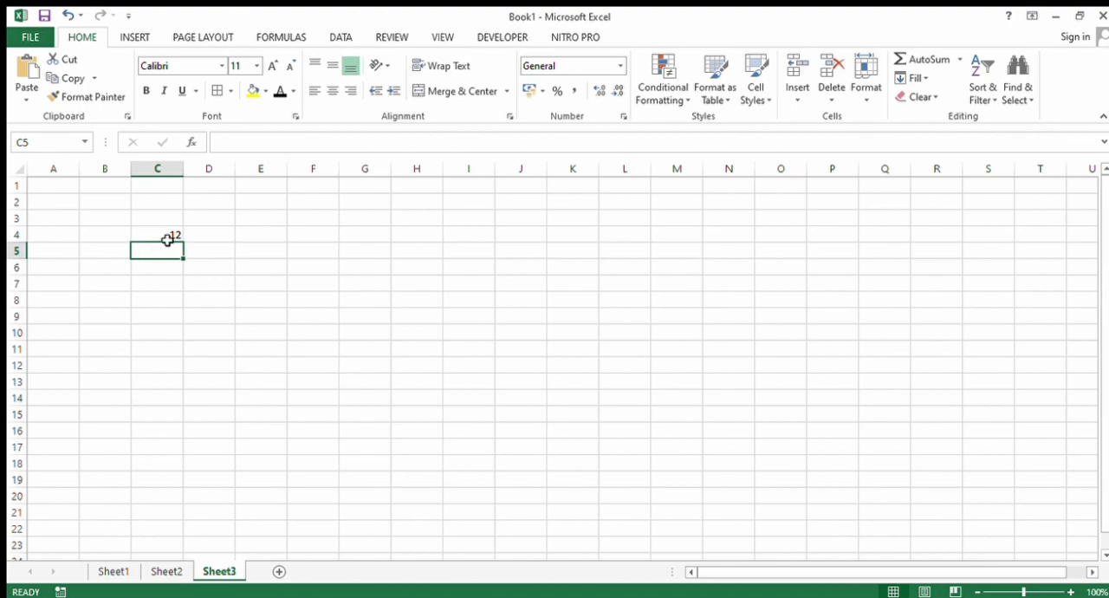